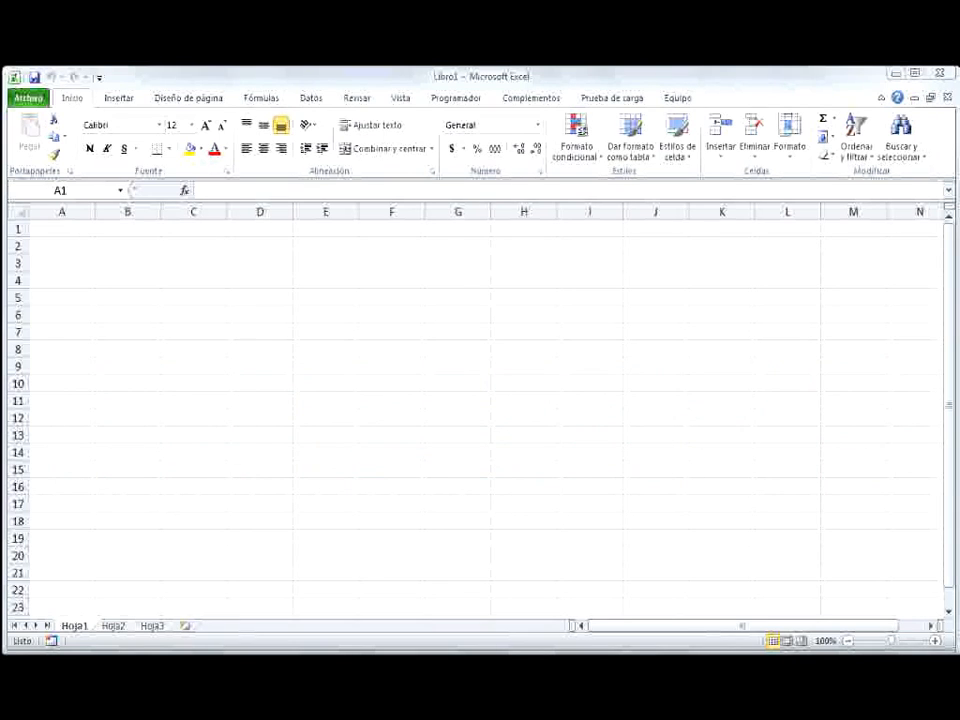
Enter Enero in A1, Lunes in B1 and Trimestre 1 in C1
{"action": "left_click", "coordinate": [55, 223]}
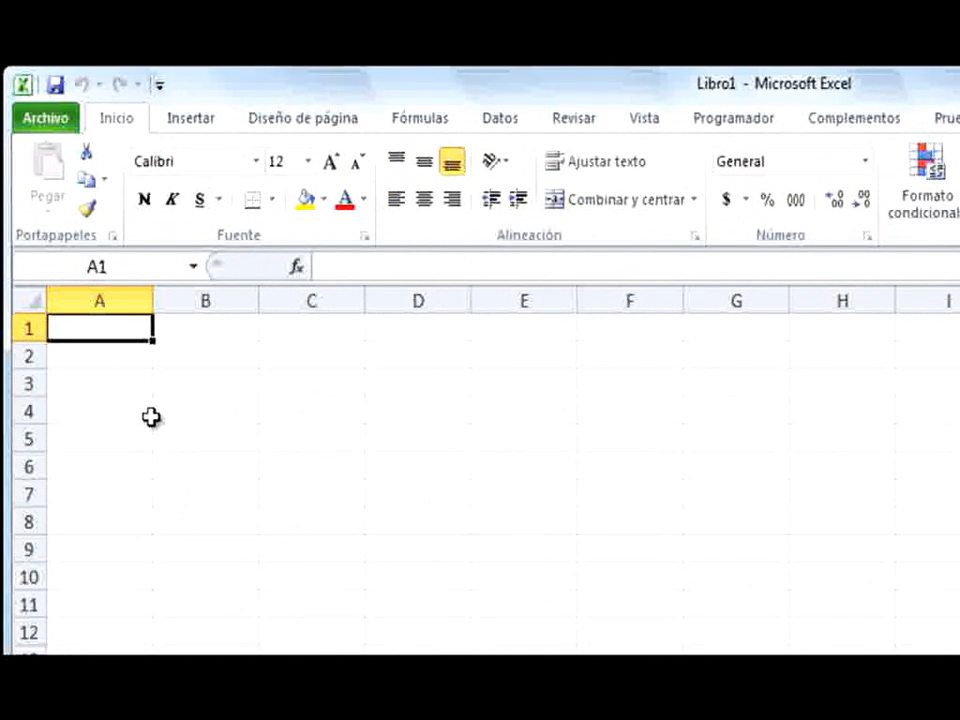
{"action": "type", "text": "Enero"}
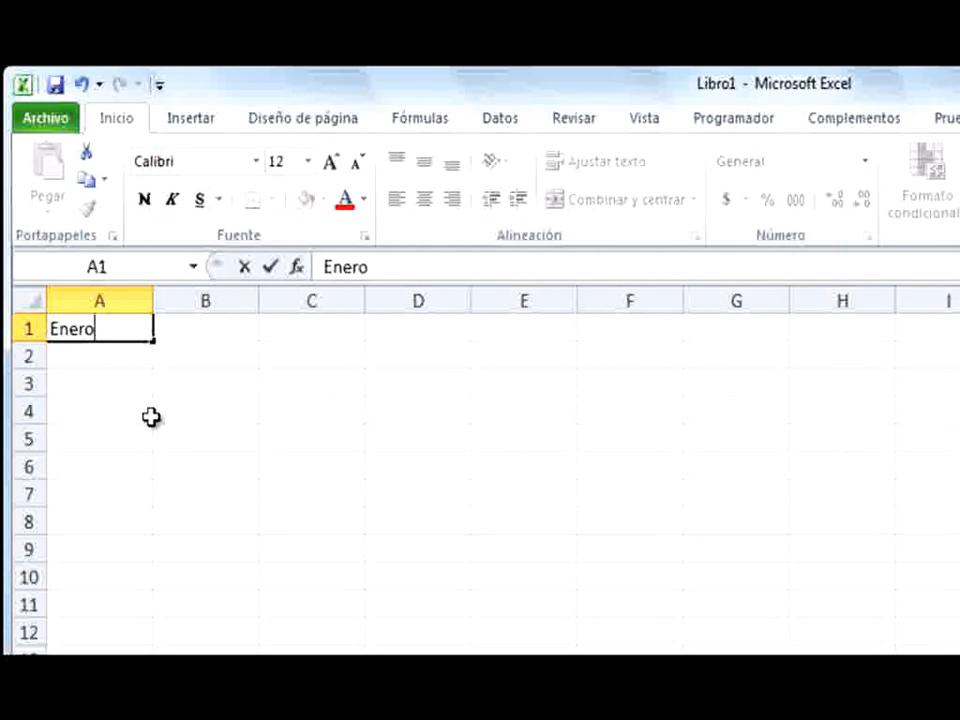
{"action": "key", "text": "Tab"}
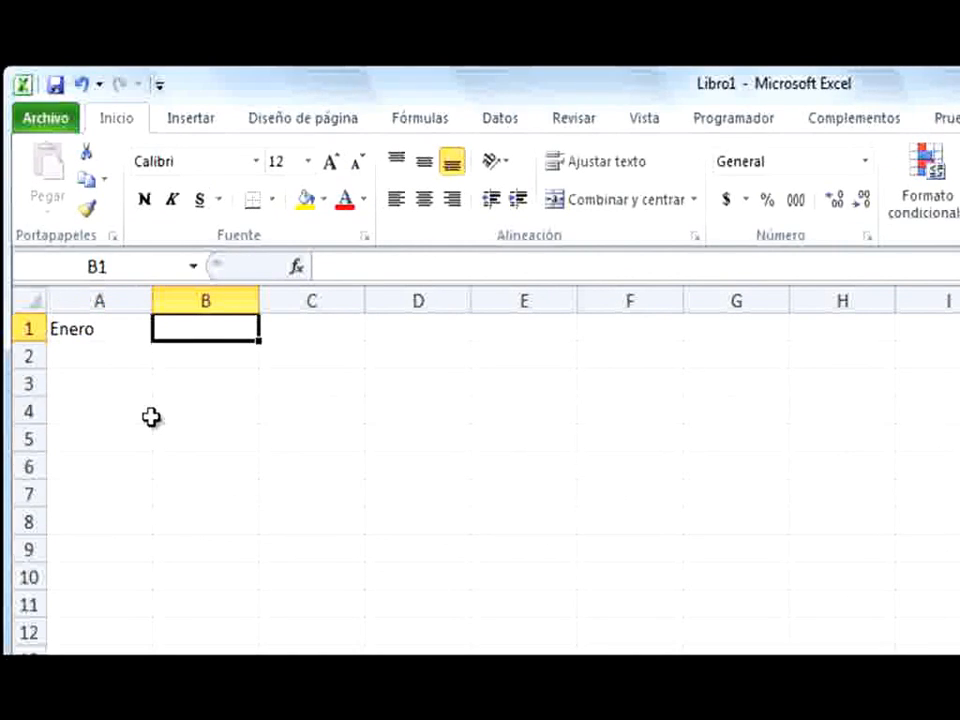
{"action": "type", "text": "Lunes"}
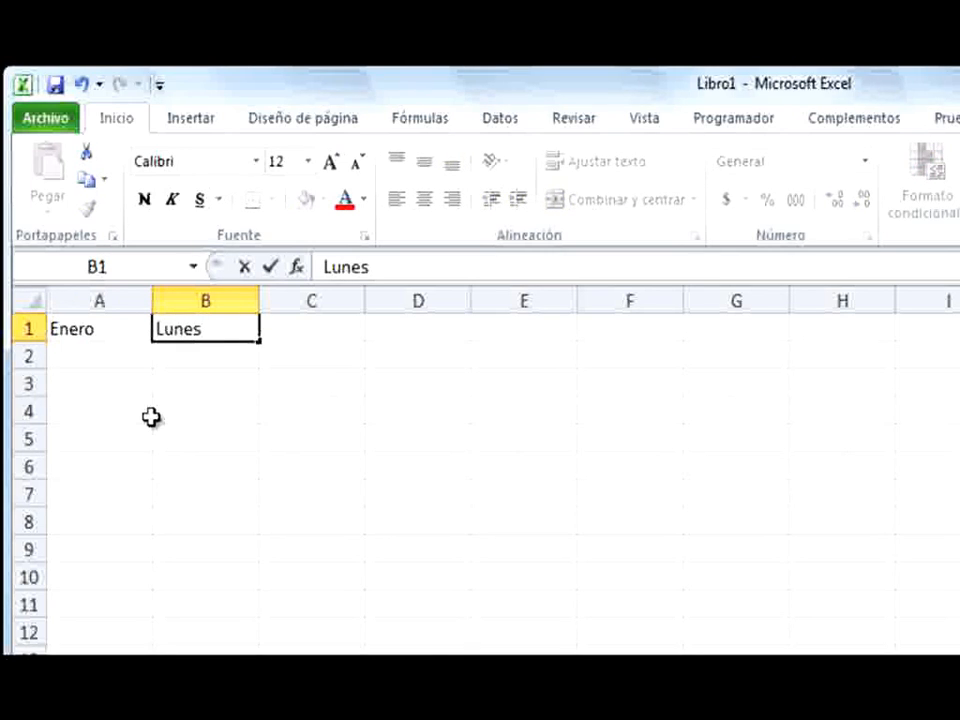
{"action": "key", "text": "Tab"}
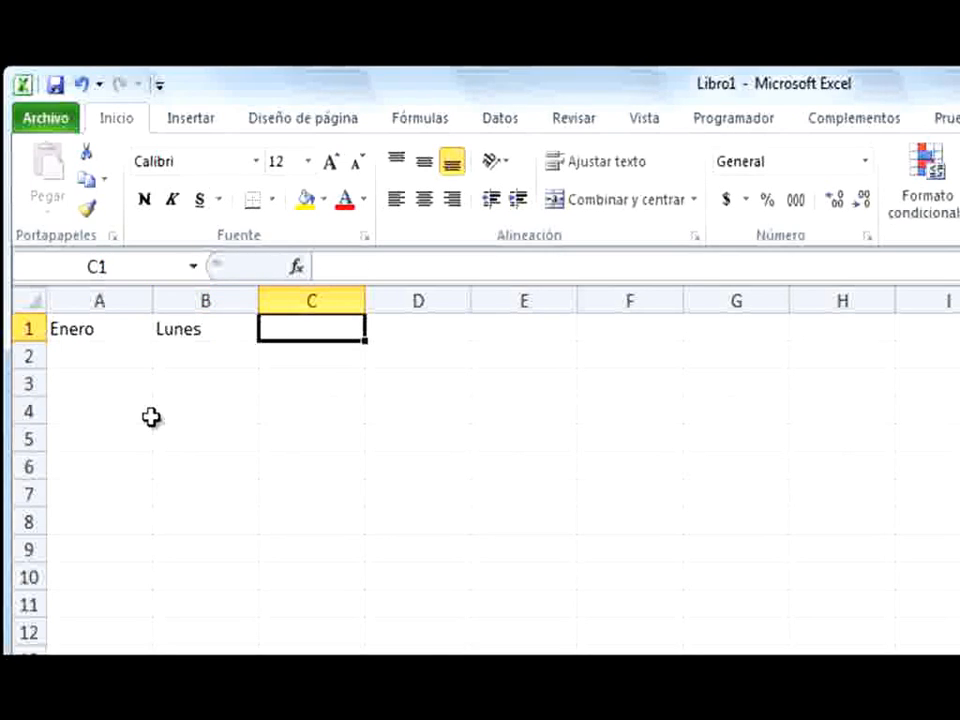
{"action": "type", "text": "Tr"}
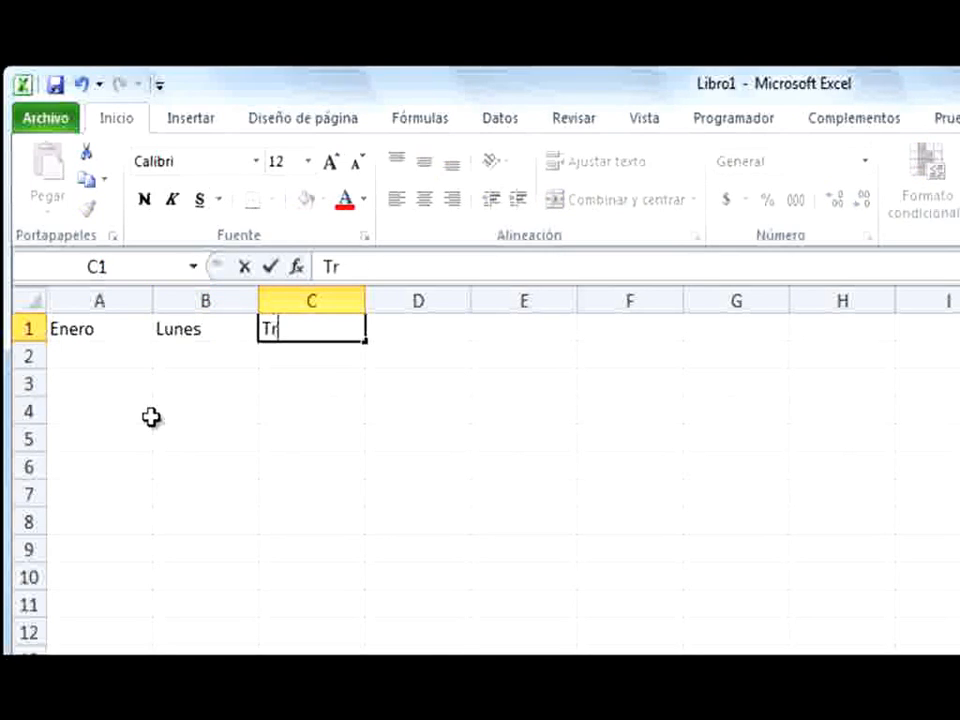
{"action": "type", "text": "imestre 1"}
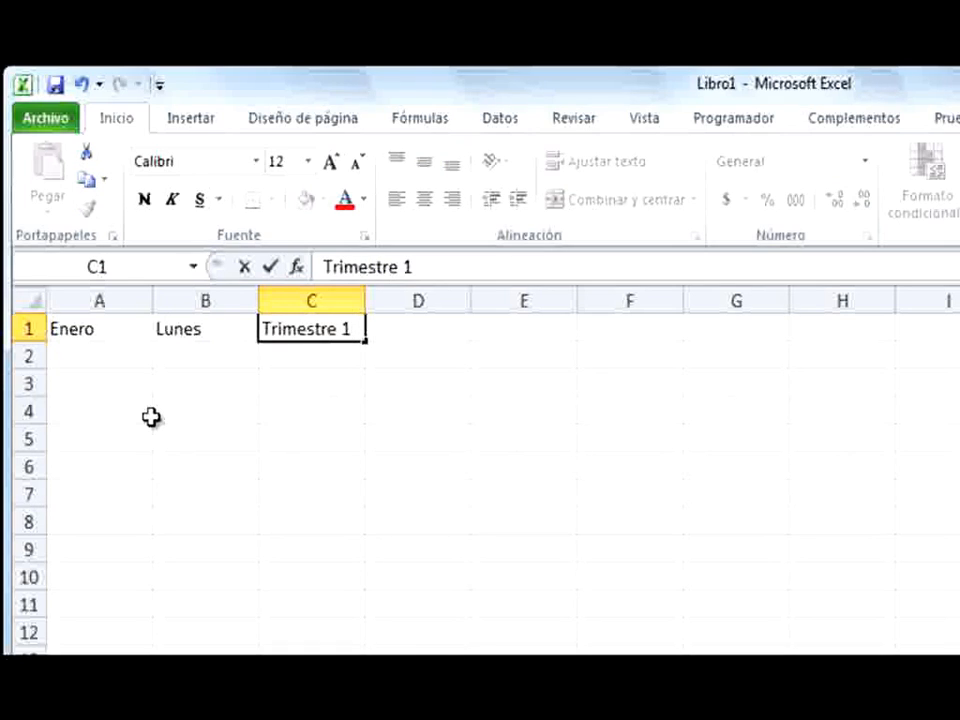
{"action": "key", "text": "Tab"}
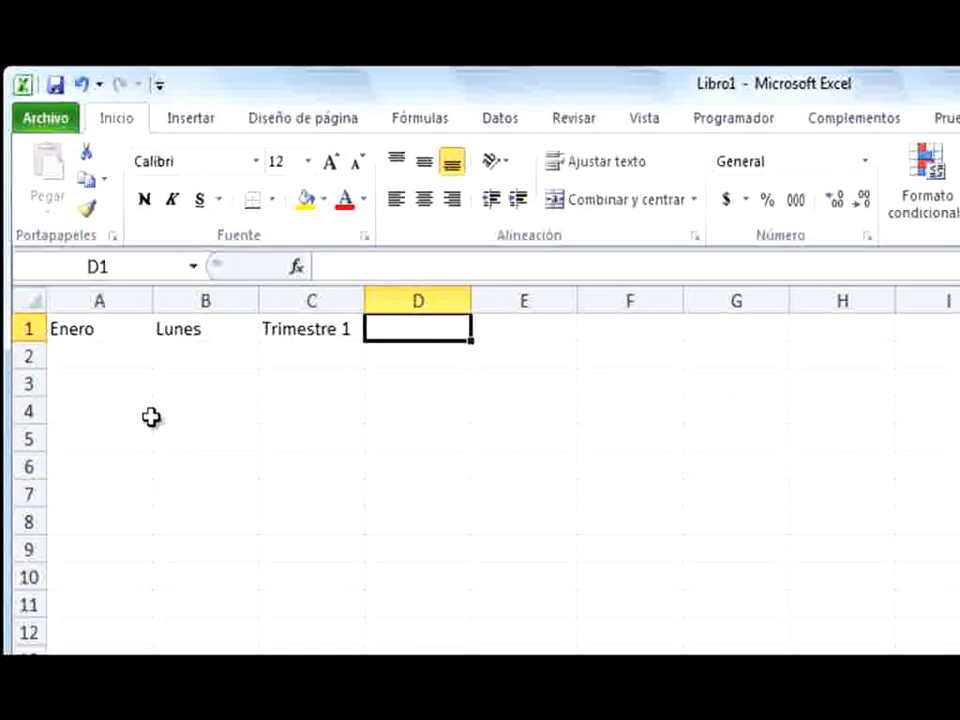
Enter Prueba 4 in cell D1 and #1 in cell E1
{"action": "type", "text": "Prue"}
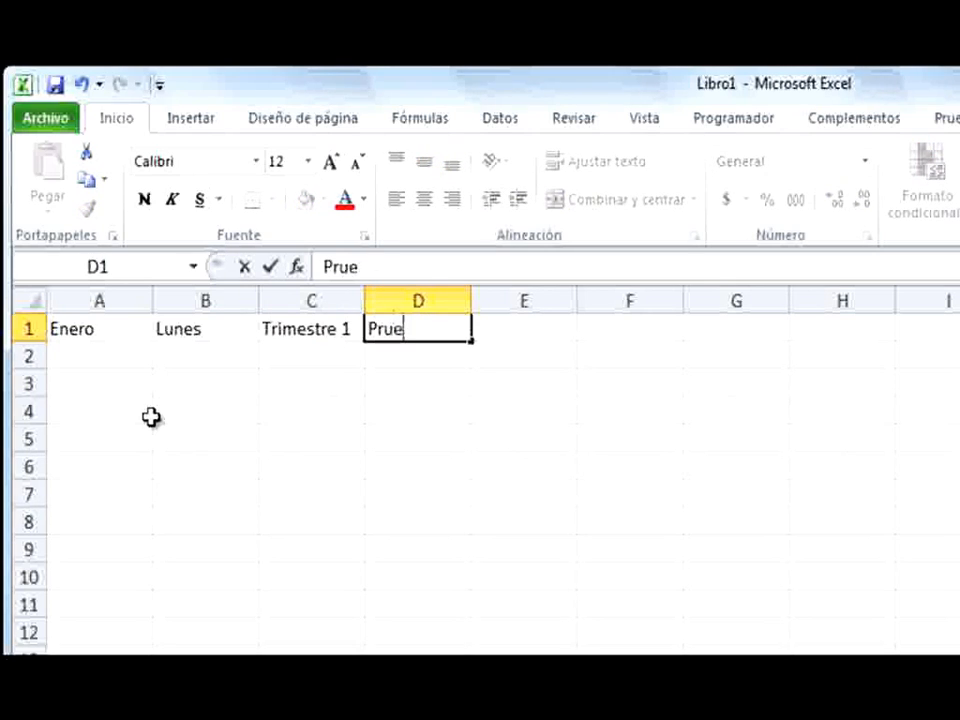
{"action": "type", "text": "ba 4"}
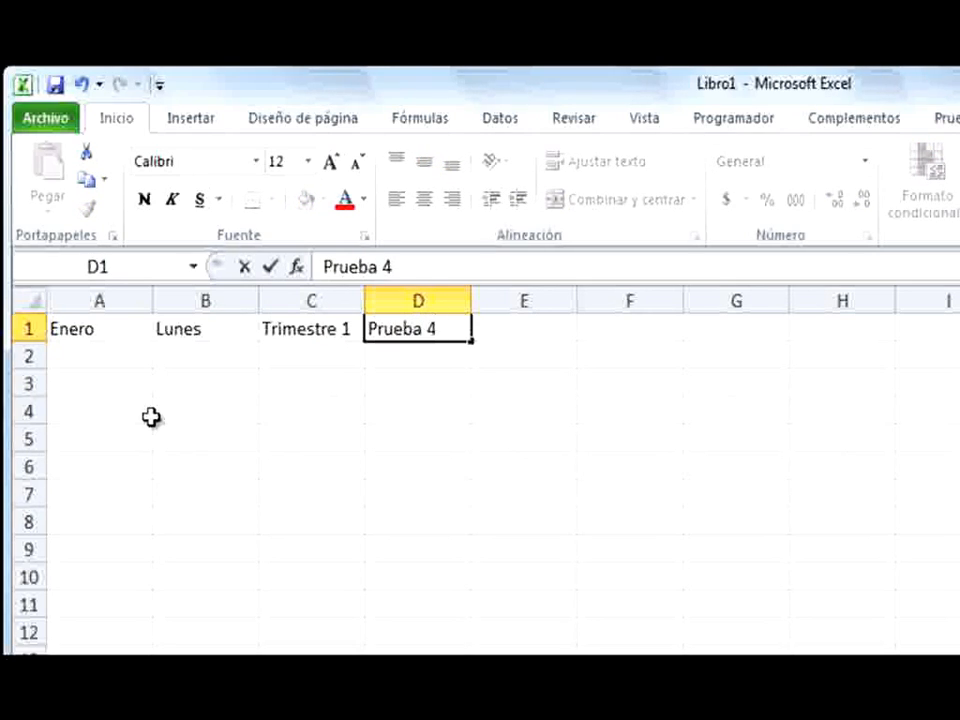
{"action": "key", "text": "Tab"}
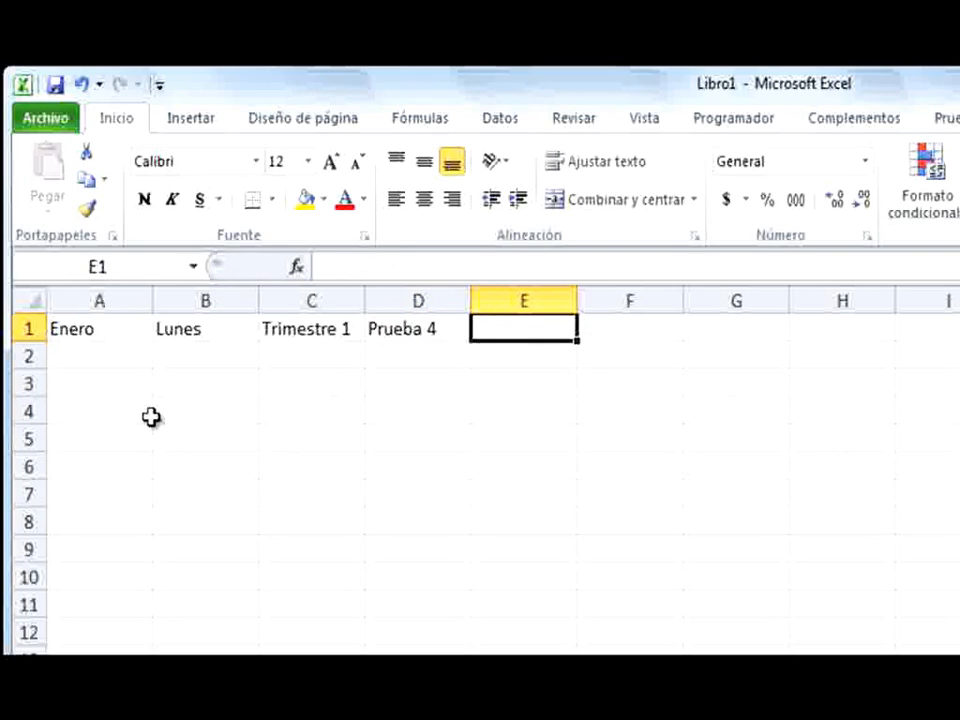
{"action": "type", "text": "#1"}
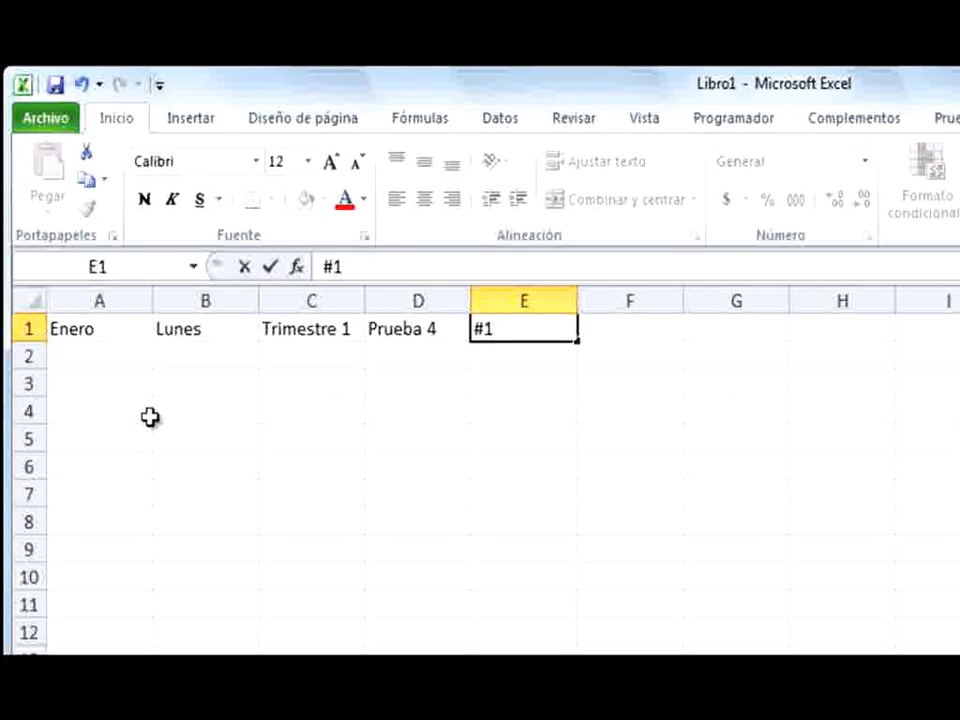
{"action": "key", "text": "Return"}
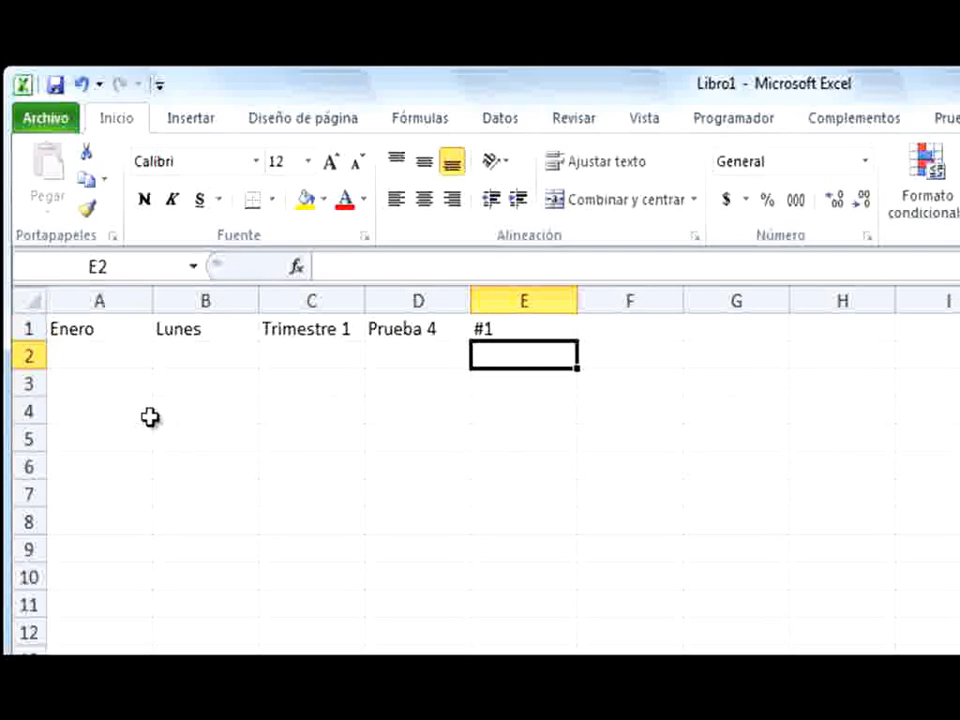
Autofill the month series from A1 and the weekday series from B1 down to row 12
{"action": "left_click", "coordinate": [96, 330]}
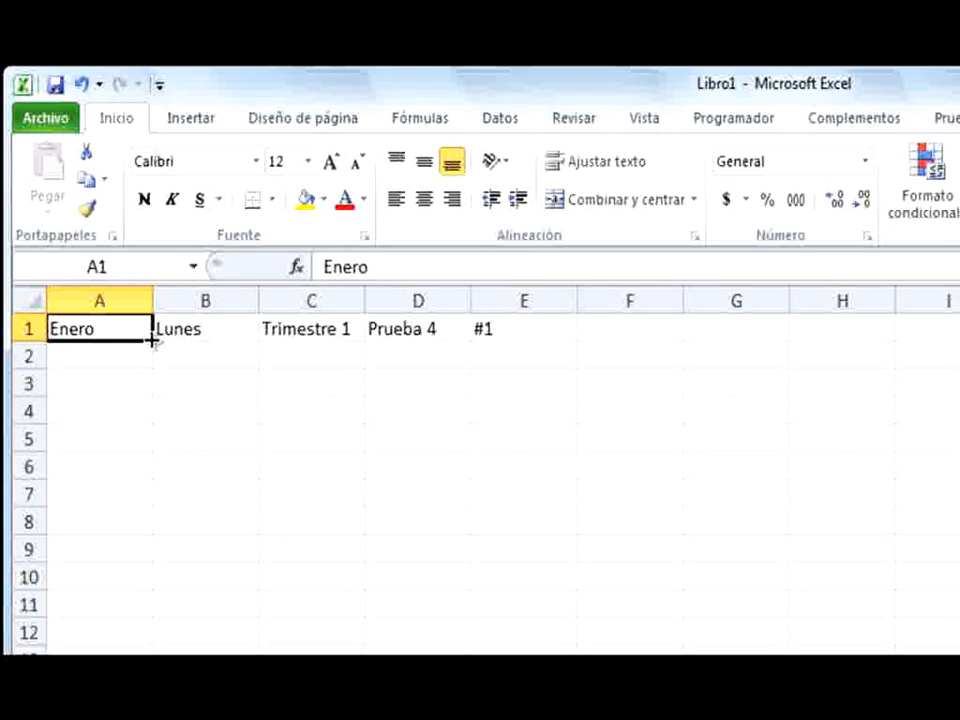
{"action": "left_click_drag", "start_coordinate": [152, 342], "coordinate": [155, 646]}
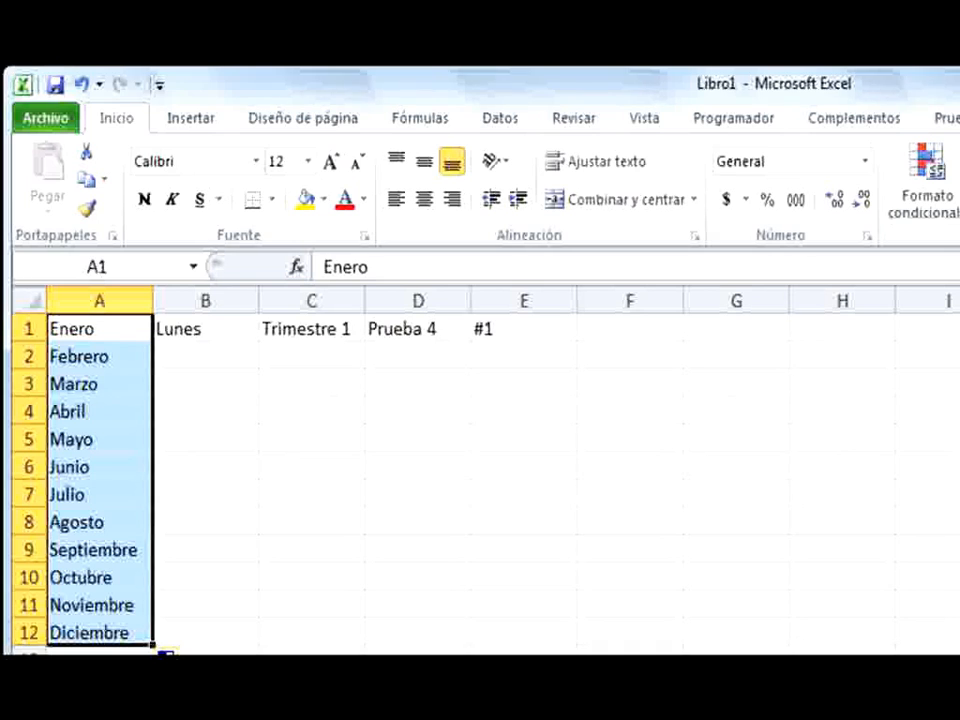
{"action": "left_click", "coordinate": [290, 718]}
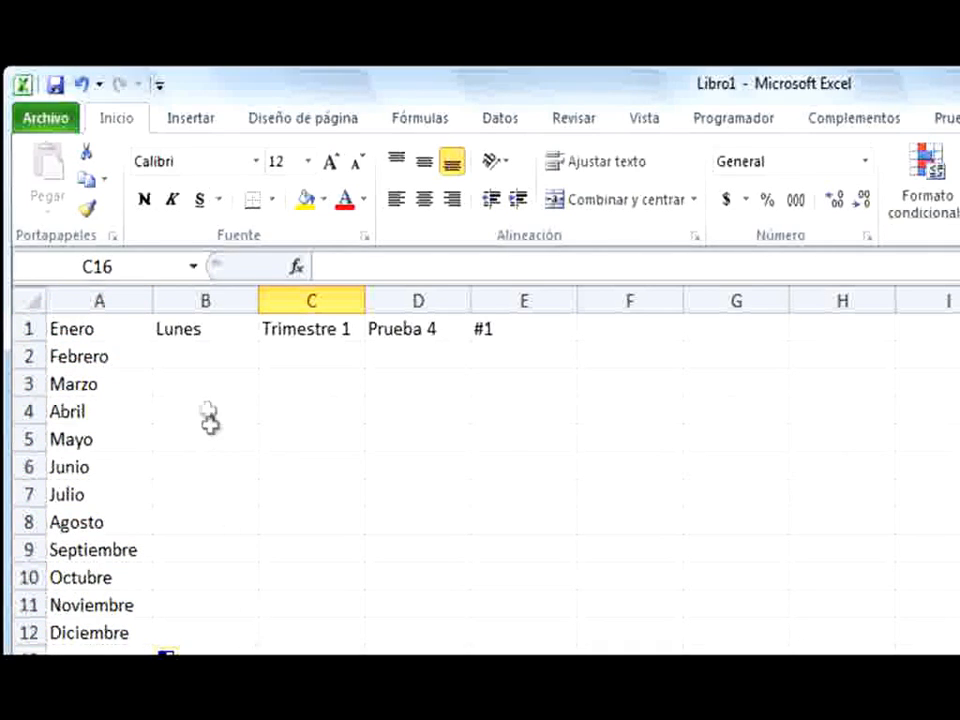
{"action": "left_click", "coordinate": [203, 334]}
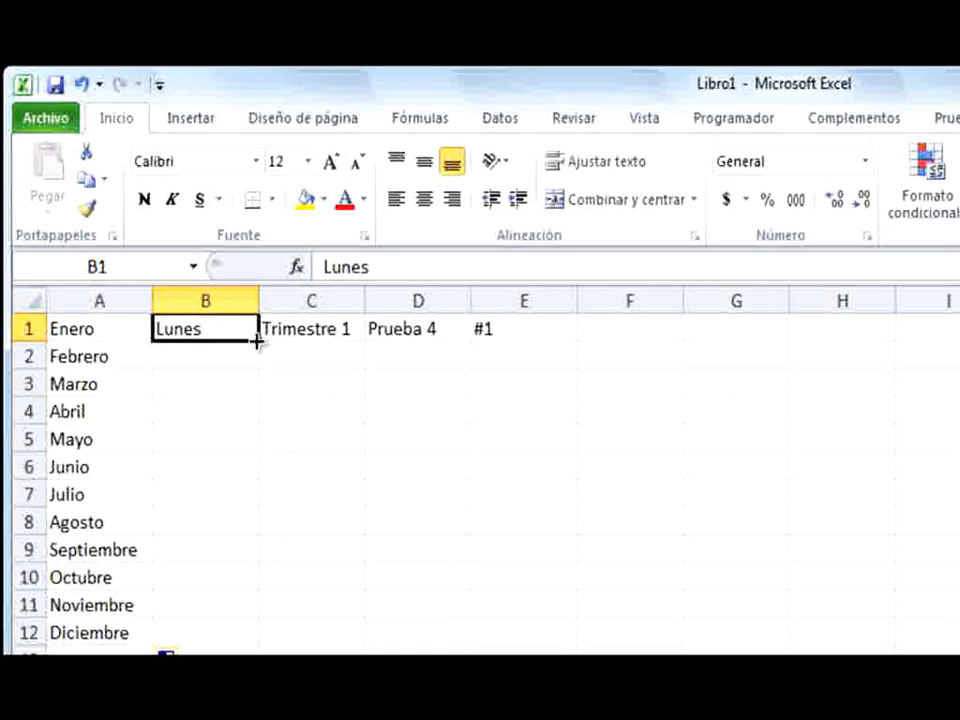
{"action": "left_click_drag", "start_coordinate": [257, 341], "coordinate": [246, 643]}
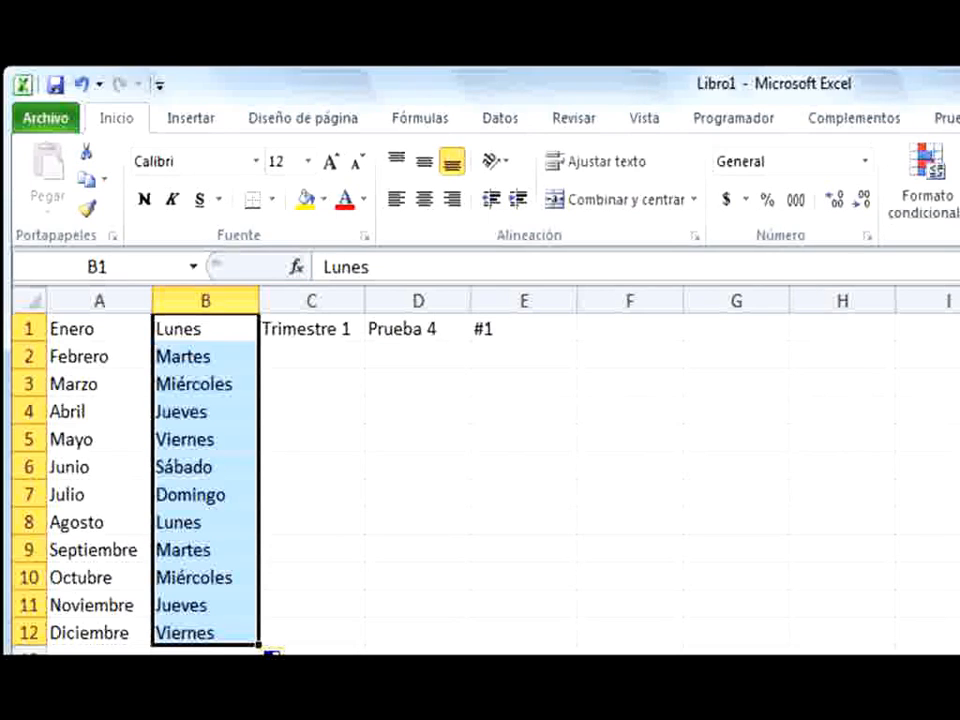
Autofill the Trimestre series from C1 and the Prueba series from D1 down to row 12
{"action": "left_click", "coordinate": [308, 328]}
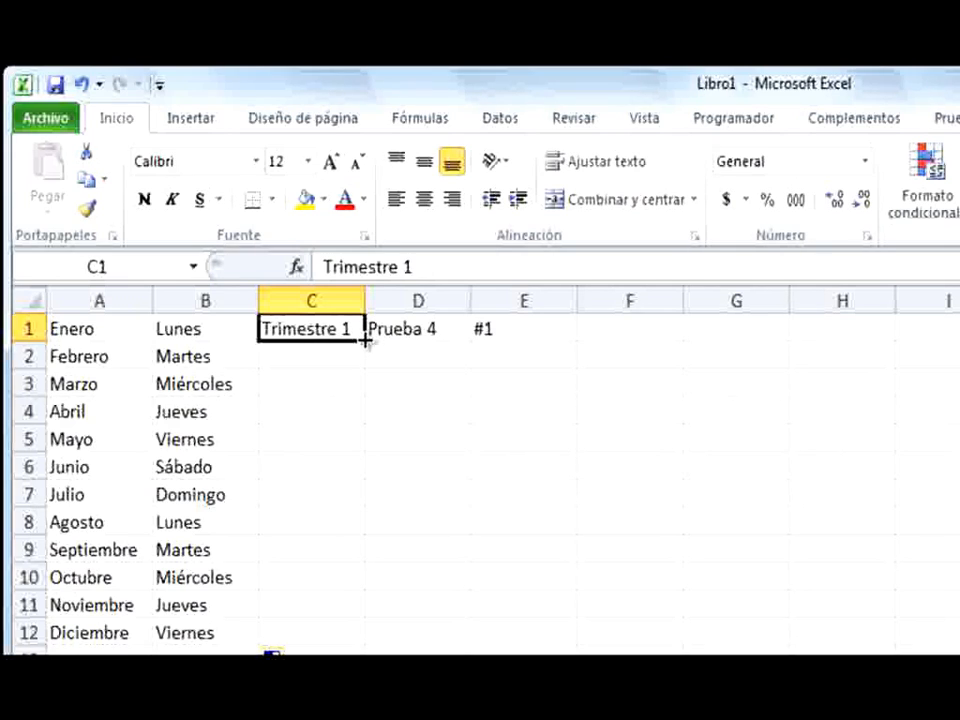
{"action": "left_click_drag", "start_coordinate": [365, 341], "coordinate": [358, 640]}
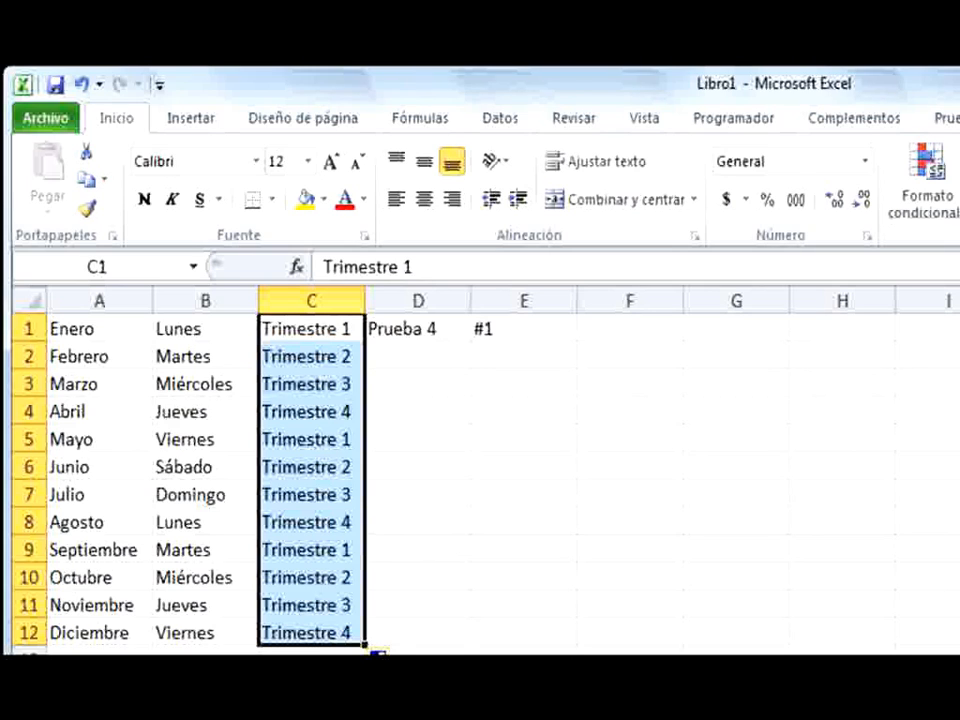
{"action": "left_click", "coordinate": [430, 718]}
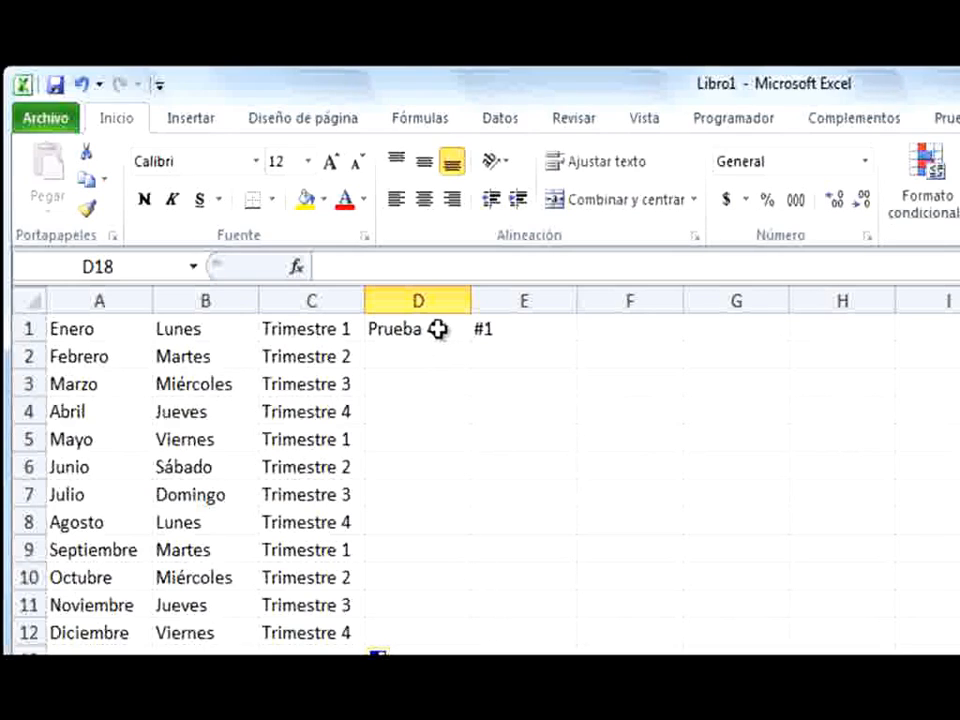
{"action": "left_click", "coordinate": [440, 331]}
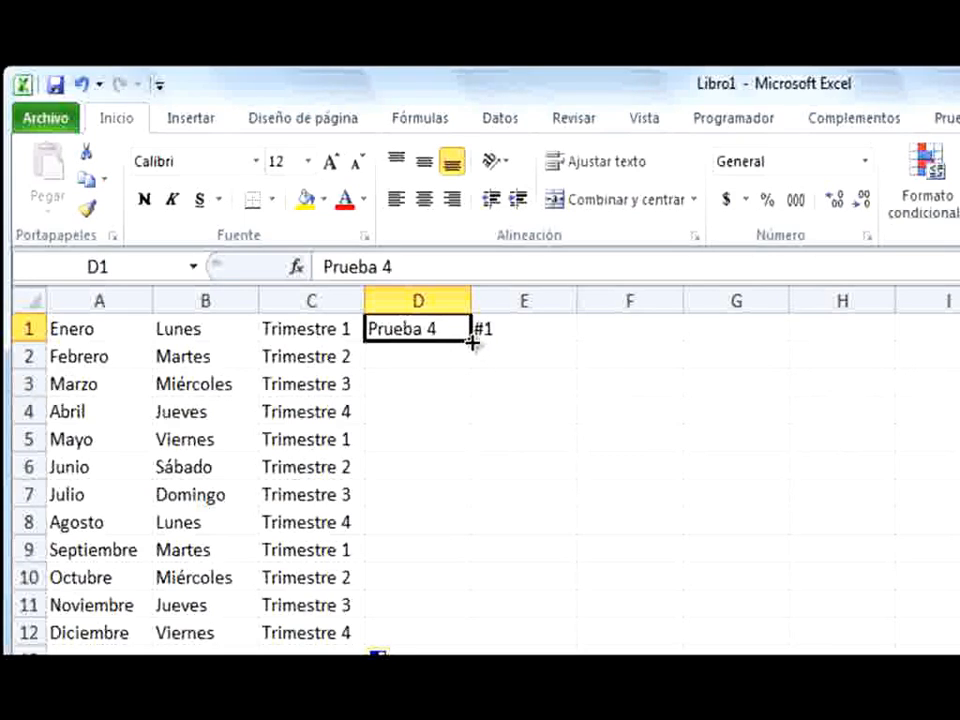
{"action": "left_click_drag", "start_coordinate": [472, 342], "coordinate": [472, 643]}
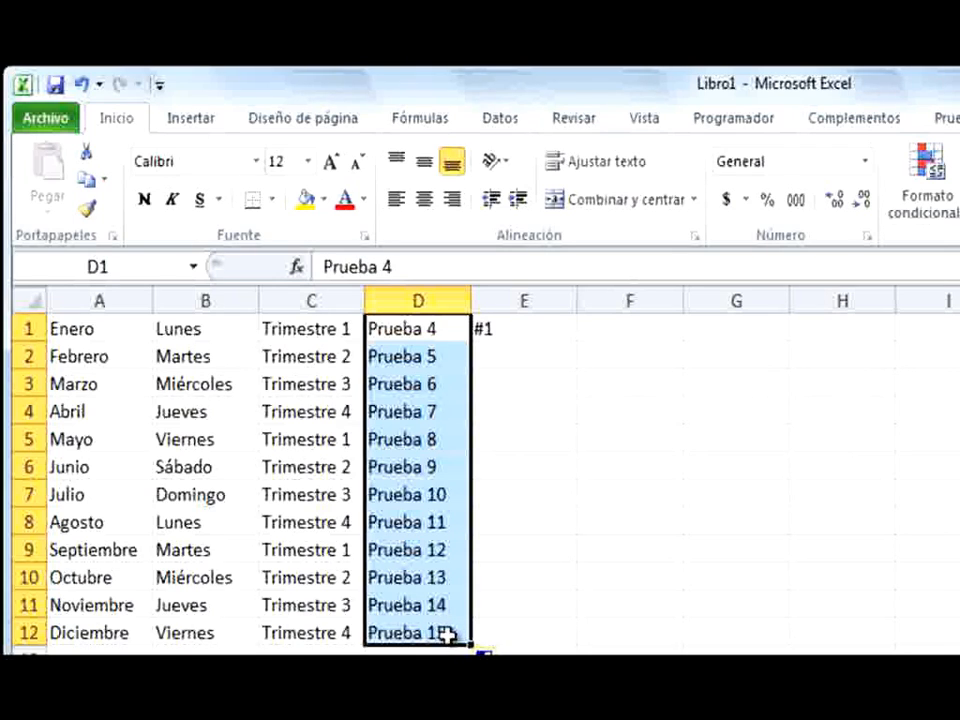
{"action": "left_click", "coordinate": [550, 719]}
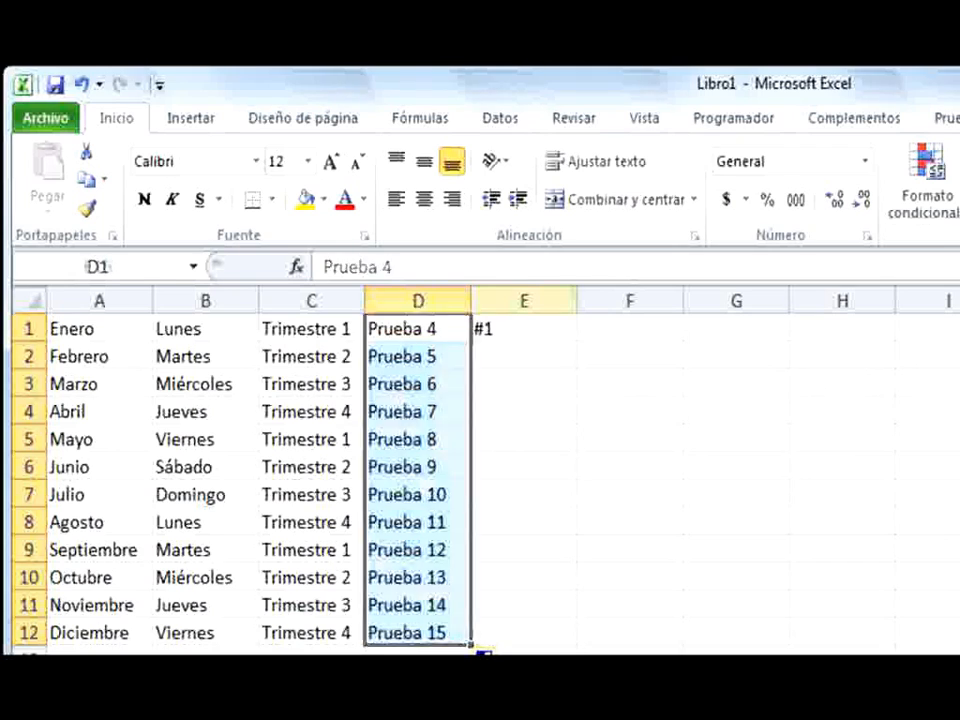
Autofill the numbered series from cell E1 down to row 12, then deselect the range
{"action": "left_click", "coordinate": [545, 332]}
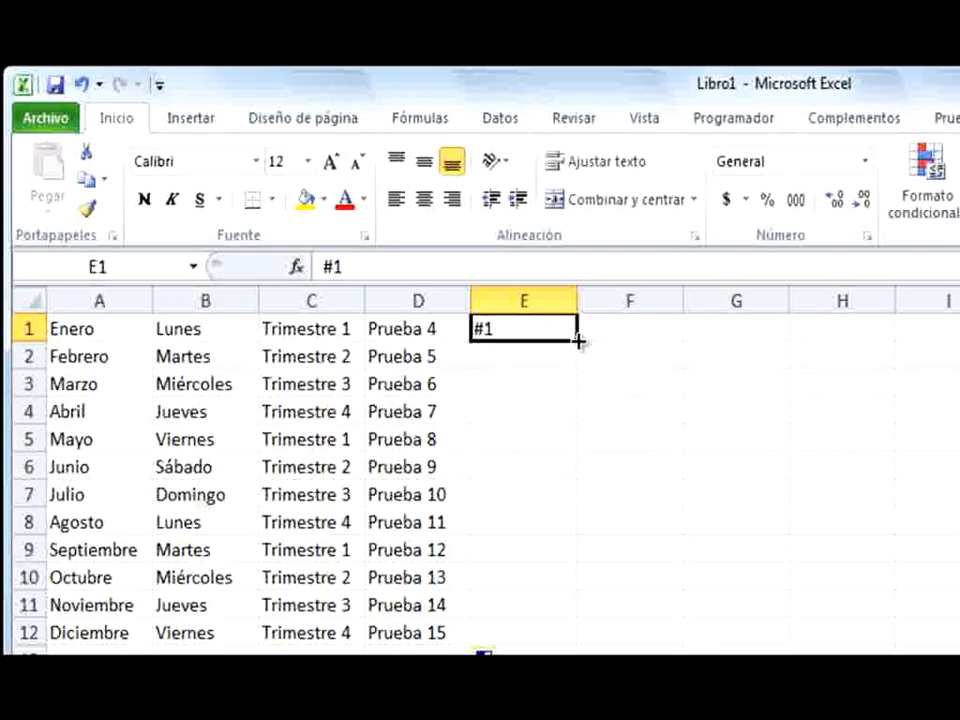
{"action": "left_click_drag", "start_coordinate": [578, 341], "coordinate": [589, 634]}
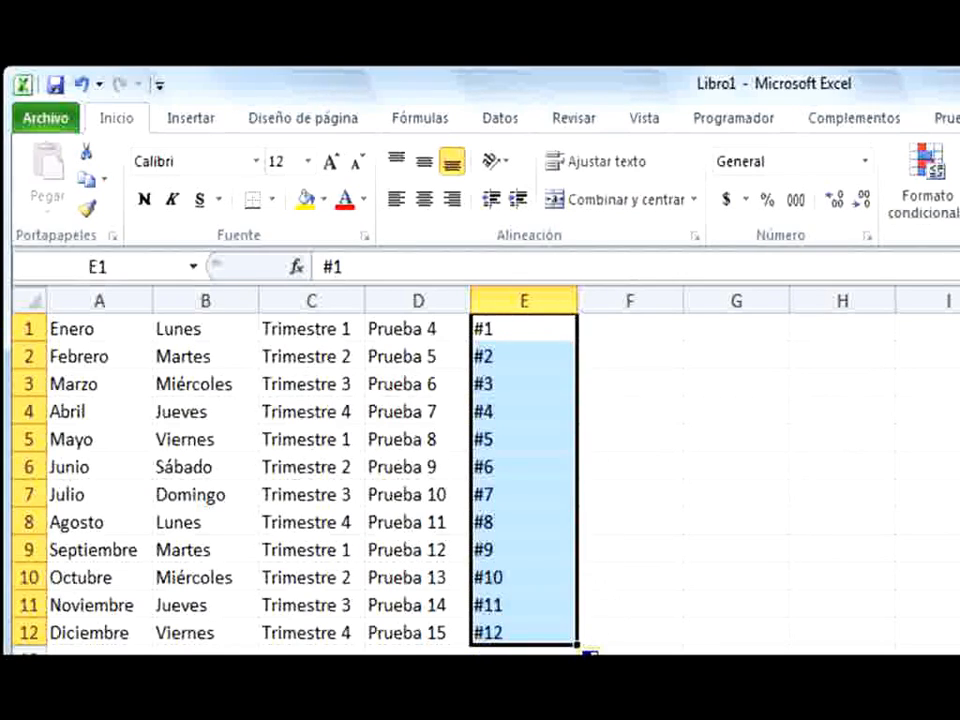
{"action": "left_click", "coordinate": [524, 719]}
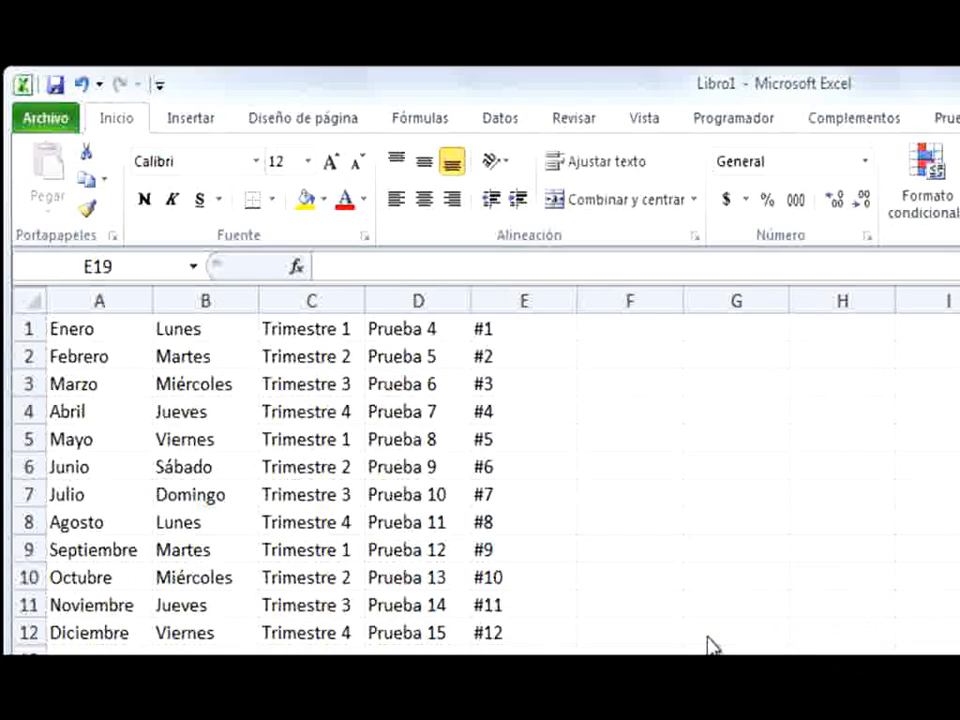
{"action": "left_click", "coordinate": [845, 715]}
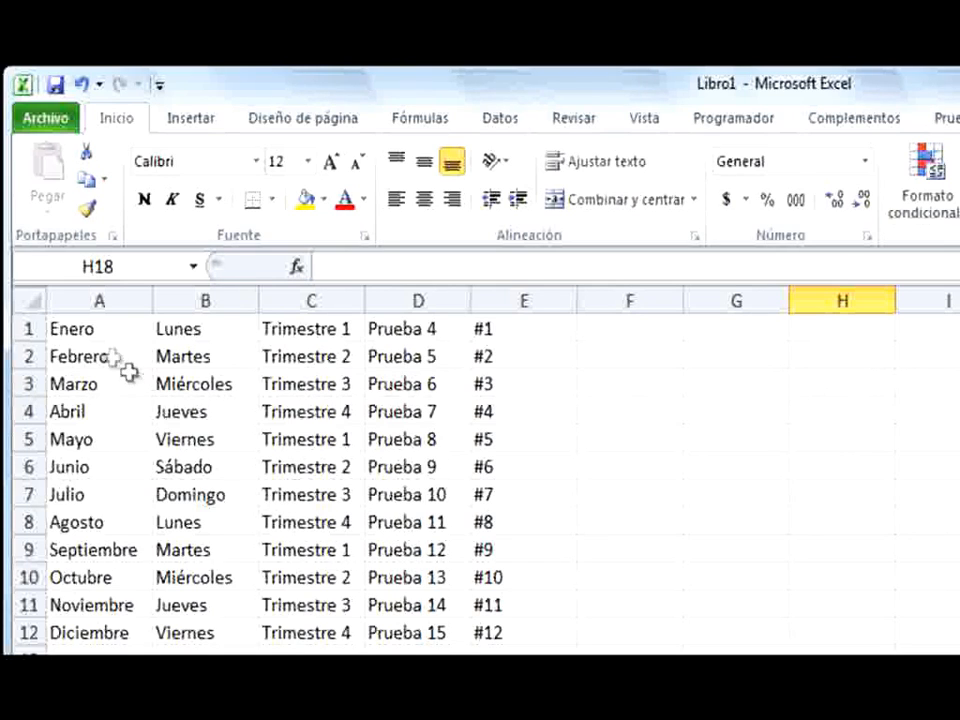
Copy the starting values in A1:E1 and paste them at cell G1
{"action": "left_click_drag", "start_coordinate": [94, 332], "coordinate": [497, 329]}
{"action": "right_click", "coordinate": [505, 330]}
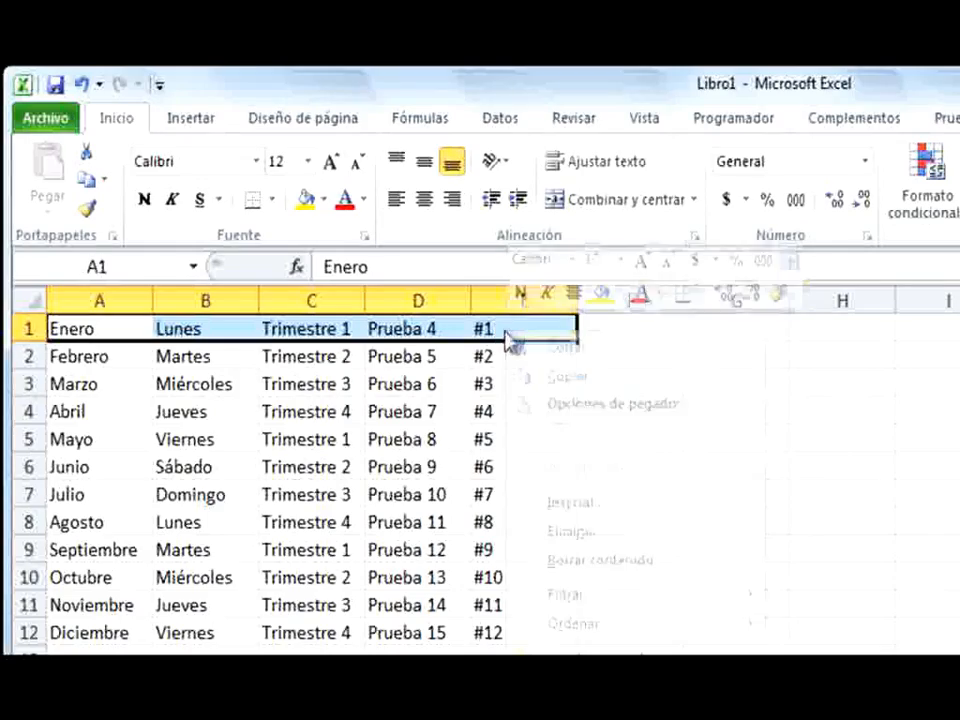
{"action": "left_click", "coordinate": [577, 384]}
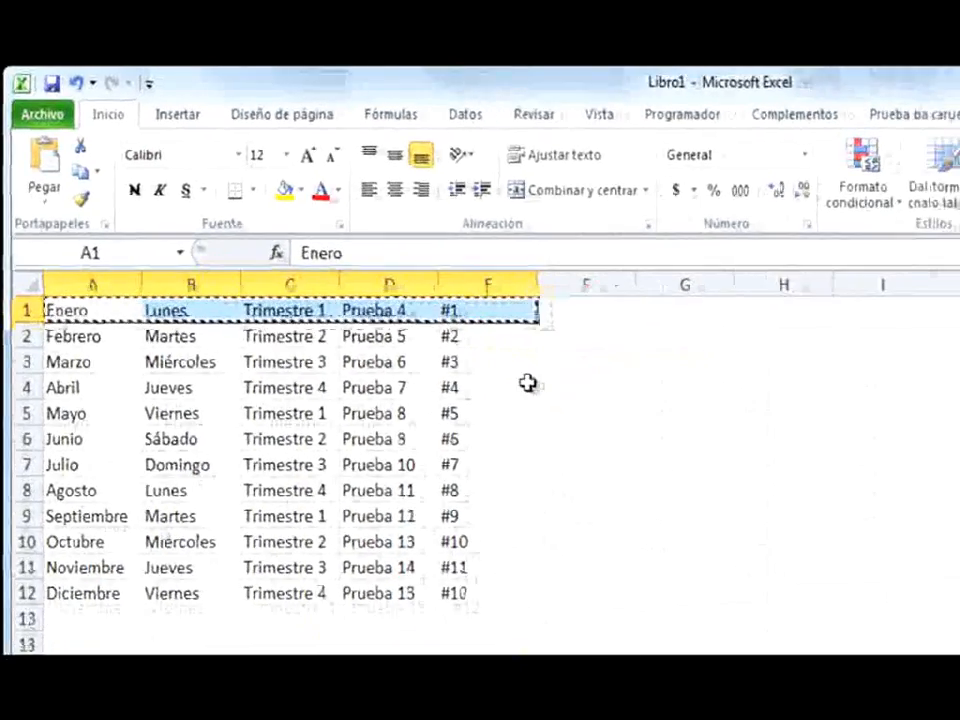
{"action": "left_click", "coordinate": [736, 328]}
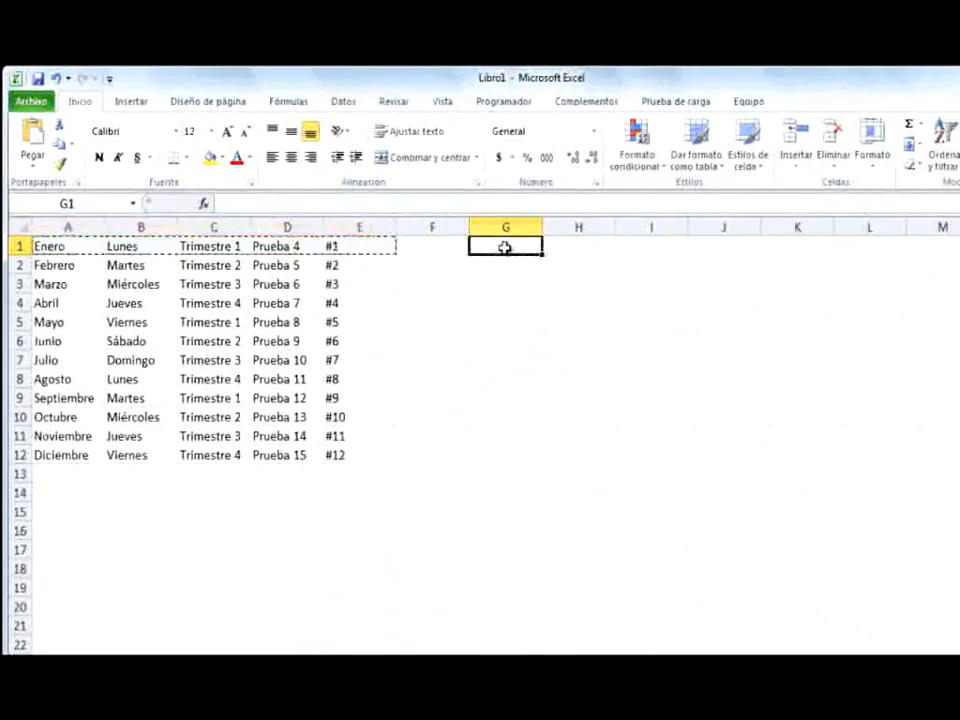
{"action": "left_click", "coordinate": [33, 147]}
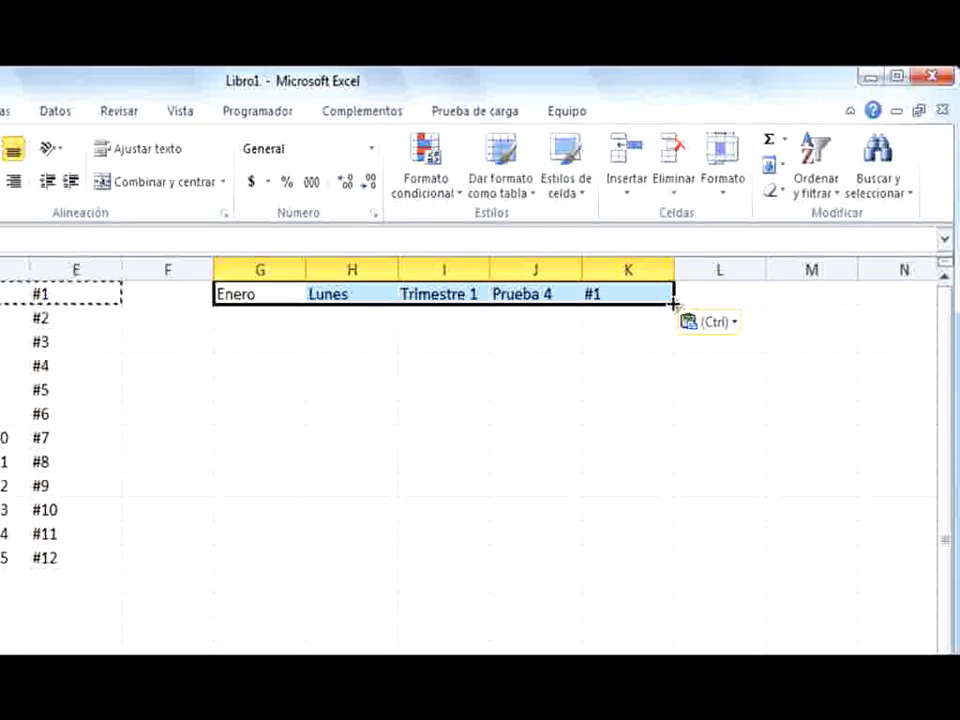
Autofill G1:K1 together down to row 12 and change the autofill option to Copiar celdas
{"action": "left_click_drag", "start_coordinate": [672, 304], "coordinate": [720, 570]}
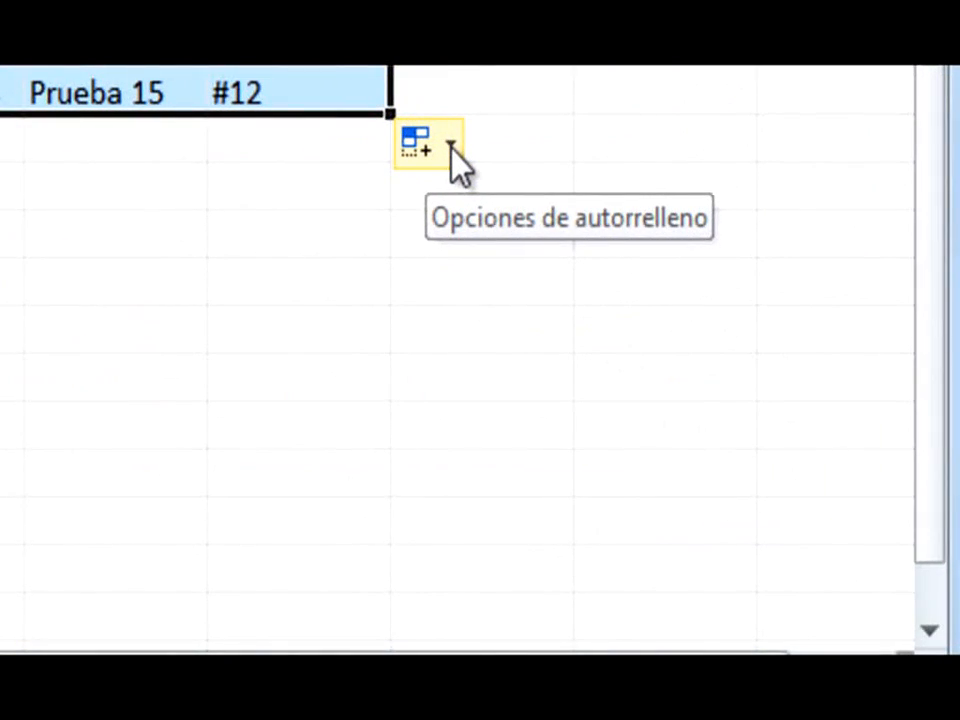
{"action": "left_click", "coordinate": [451, 148]}
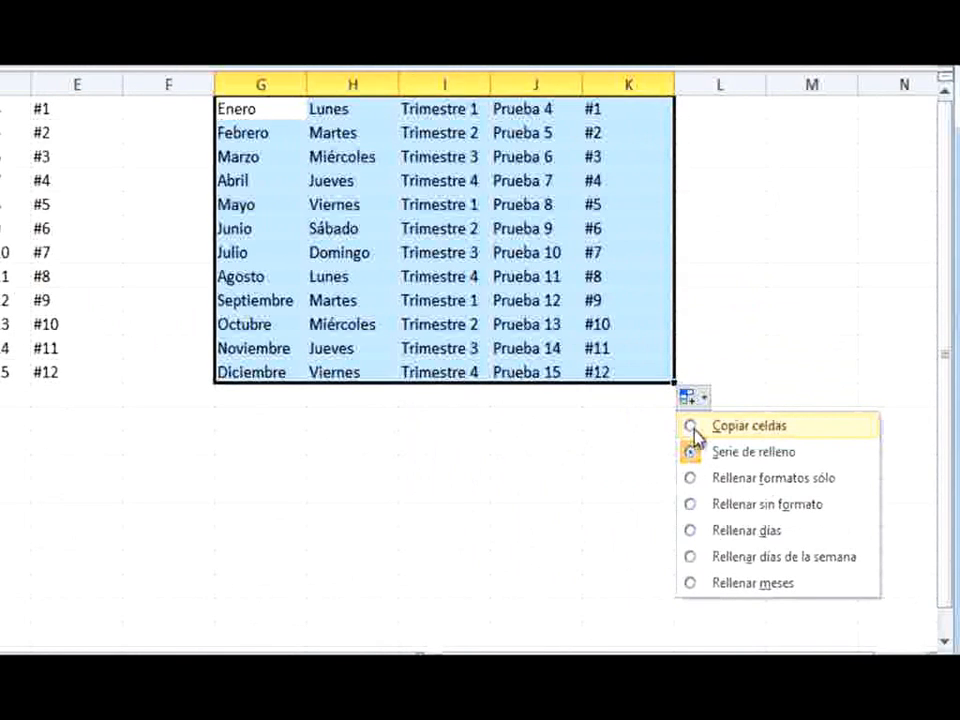
{"action": "left_click", "coordinate": [693, 428]}
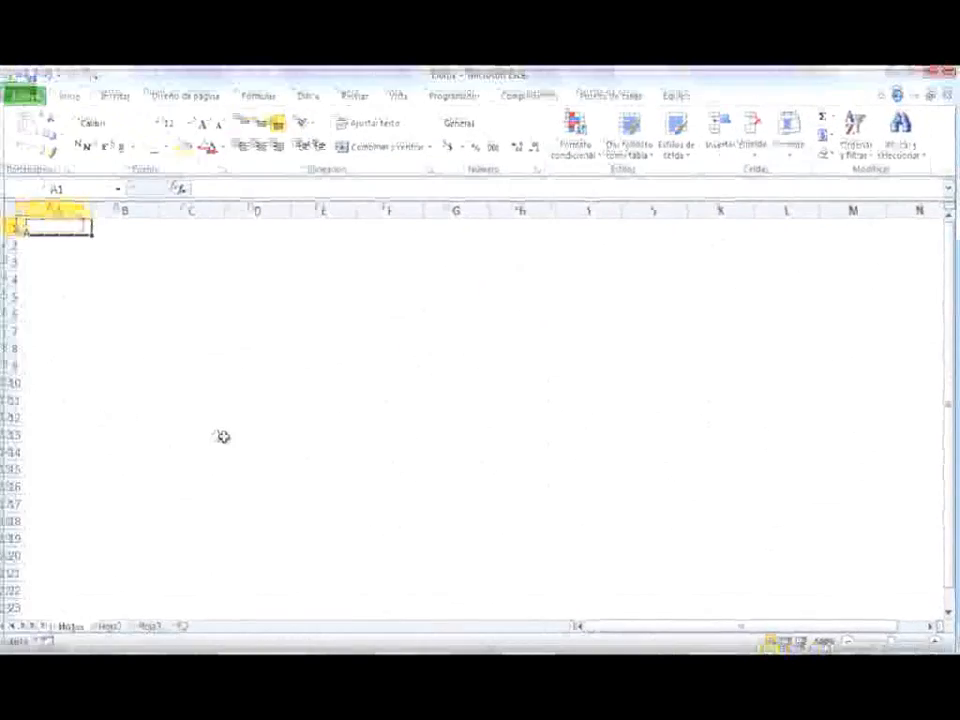
Enter the date 17/04/2007 in cell A1 and 17/05/2007 in cell B1
{"action": "type", "text": "17"}
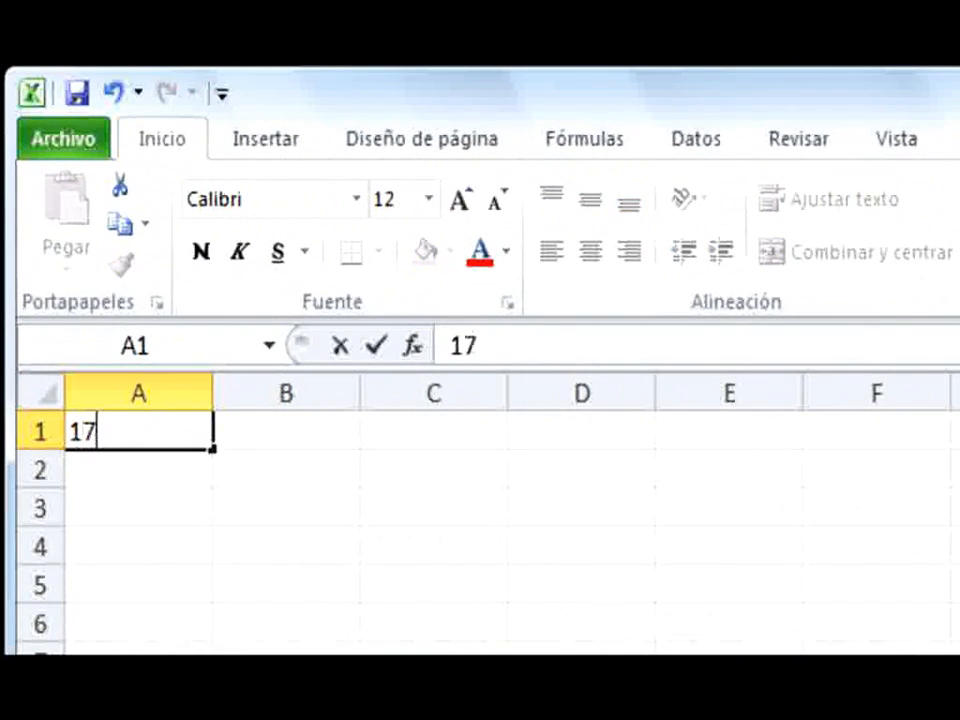
{"action": "type", "text": "/04/2007"}
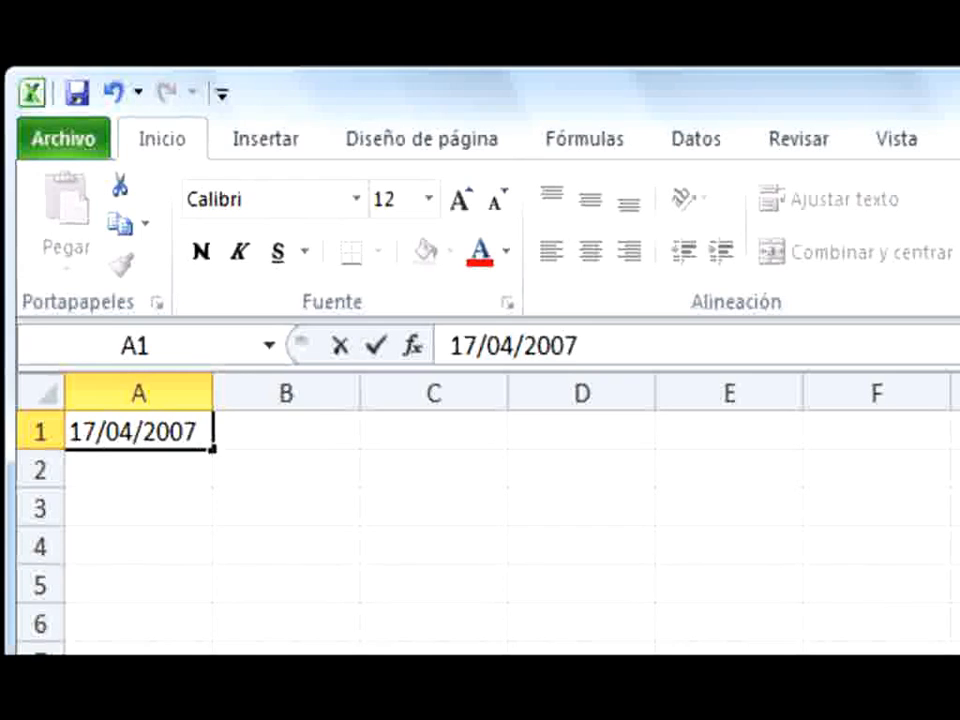
{"action": "key", "text": "Tab"}
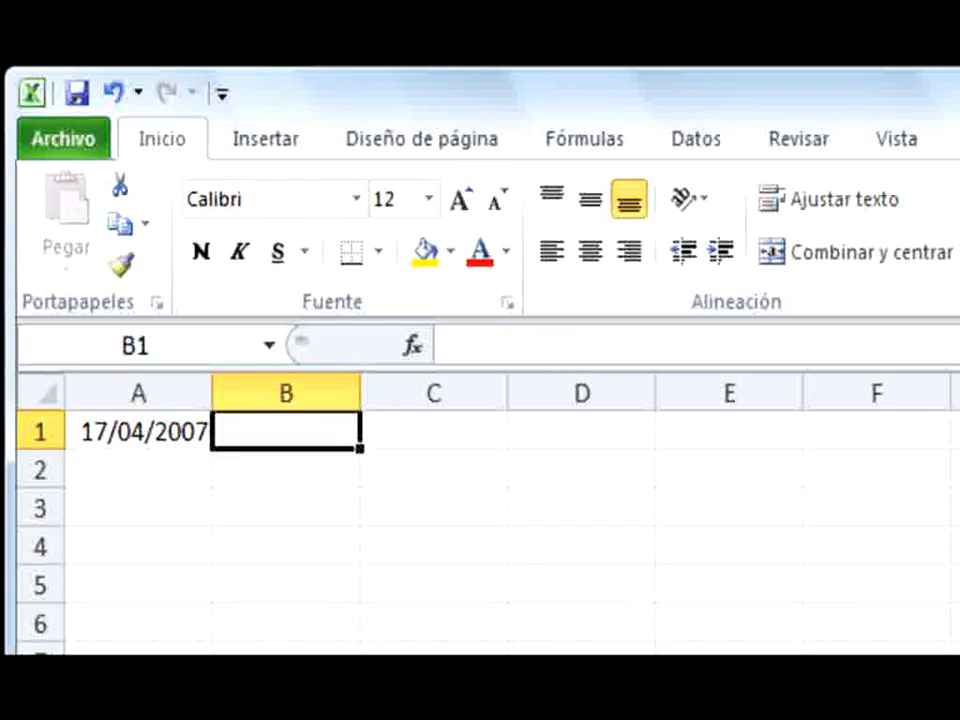
{"action": "type", "text": "17/"}
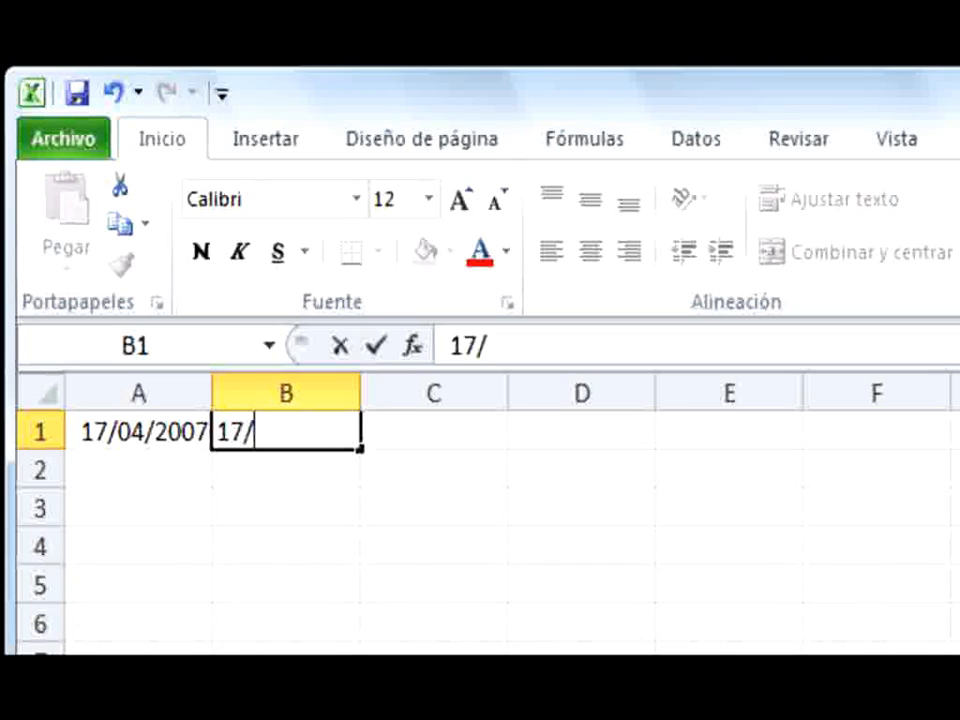
{"action": "type", "text": "05/2007"}
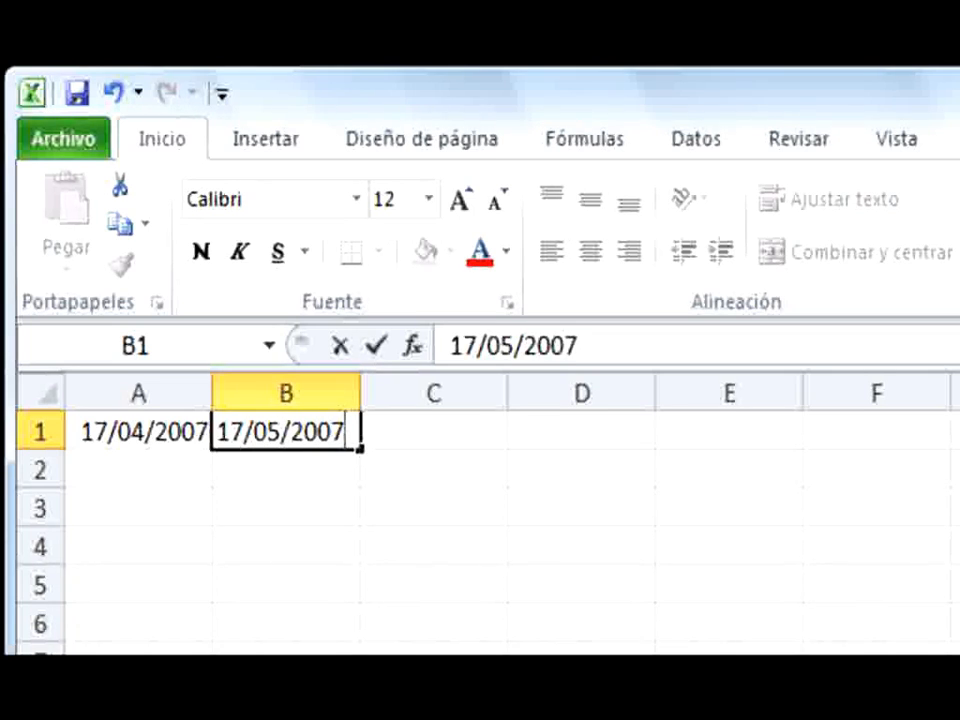
{"action": "key", "text": "Return"}
Enter the number 15 in cell A2 and 18 in cell B2
{"action": "type", "text": "1"}
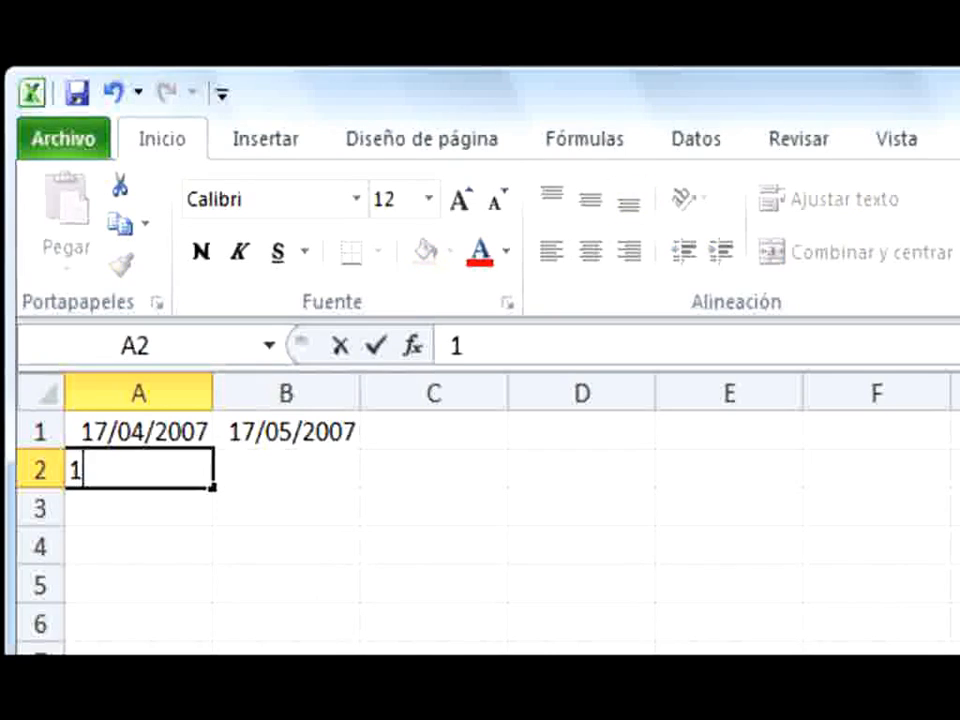
{"action": "type", "text": "5"}
{"action": "key", "text": "Tab"}
{"action": "type", "text": "18"}
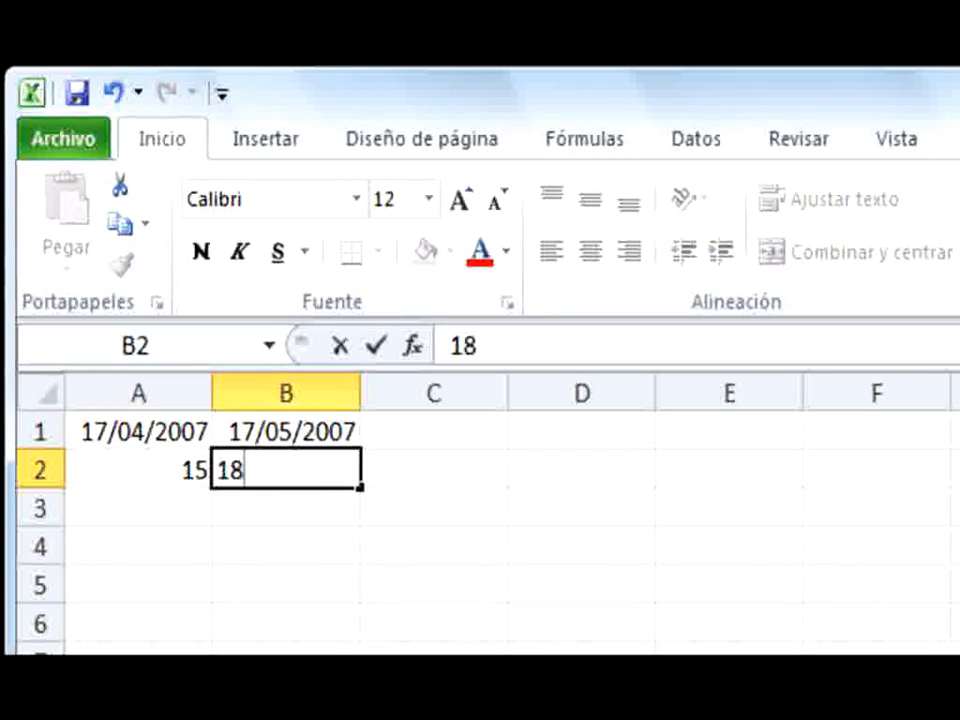
{"action": "key", "text": "Return"}
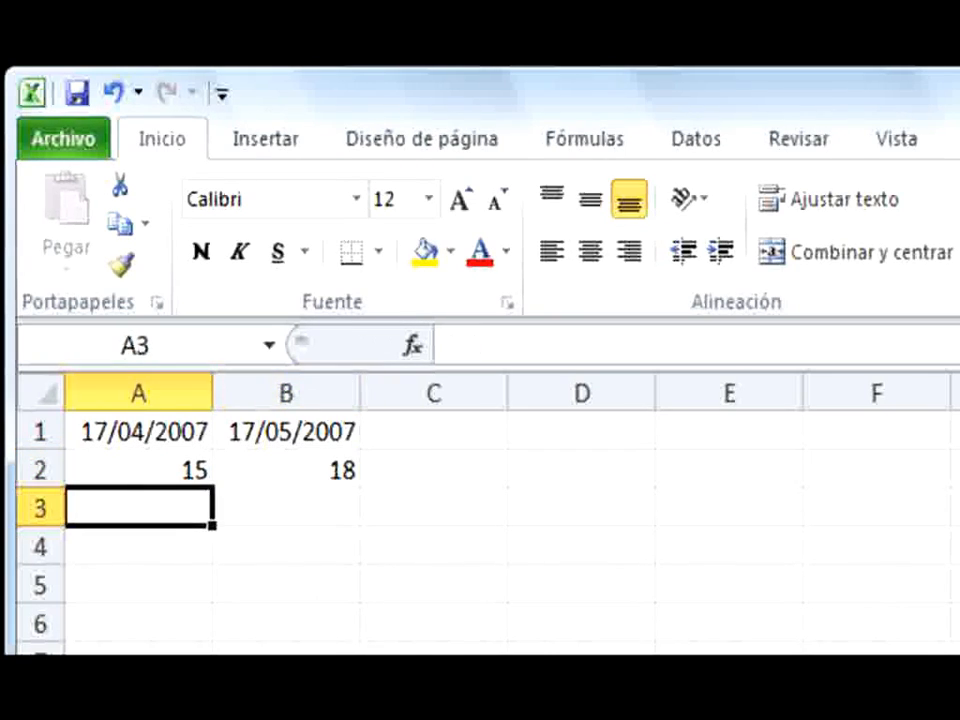
Enter the text Número 3 in cell A3 and Número 13 in cell B3
{"action": "type", "text": "Nú"}
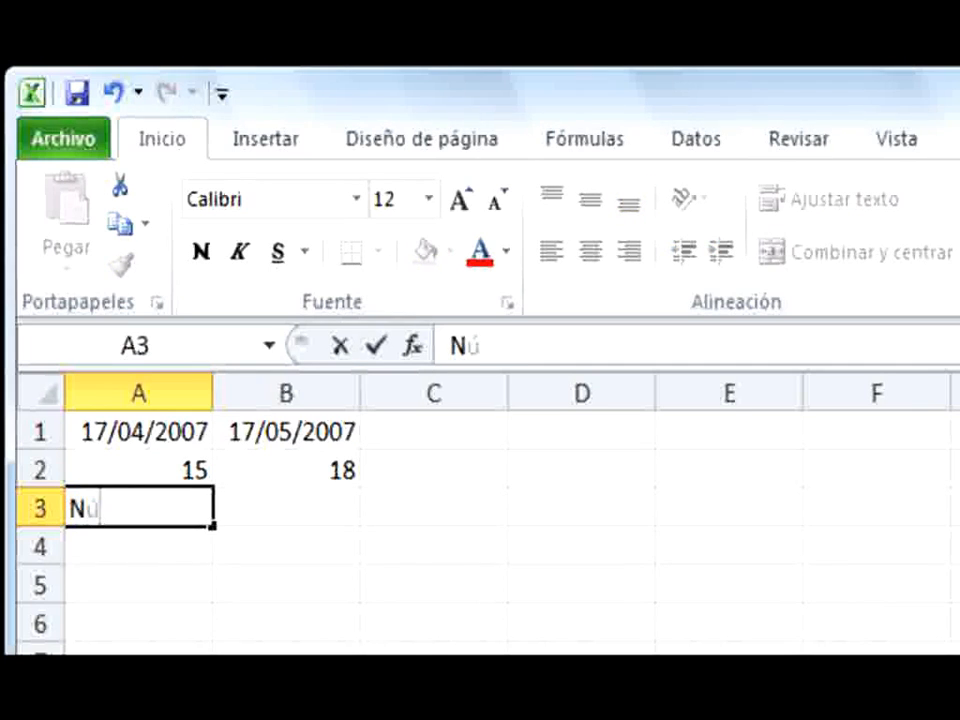
{"action": "type", "text": "mero 3"}
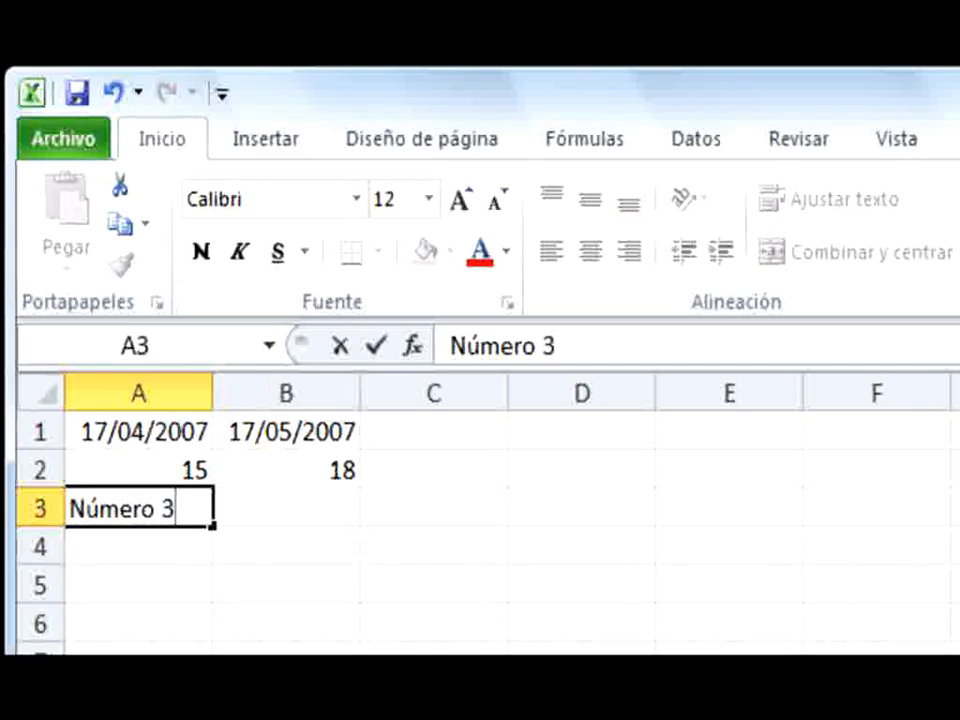
{"action": "key", "text": "Tab"}
{"action": "type", "text": "N"}
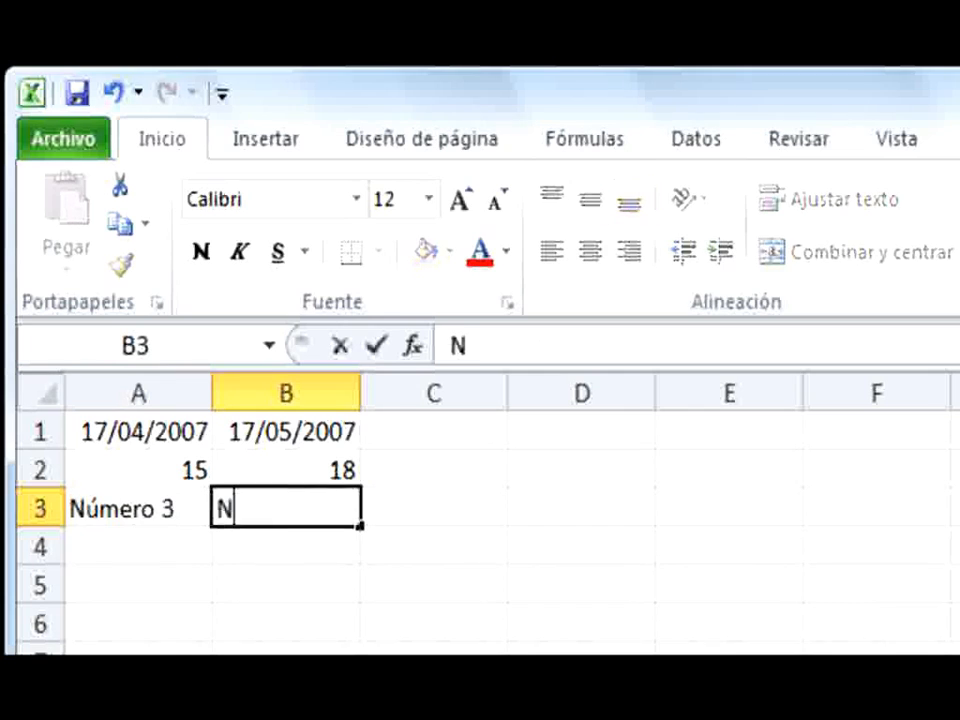
{"action": "type", "text": "úmero 13"}
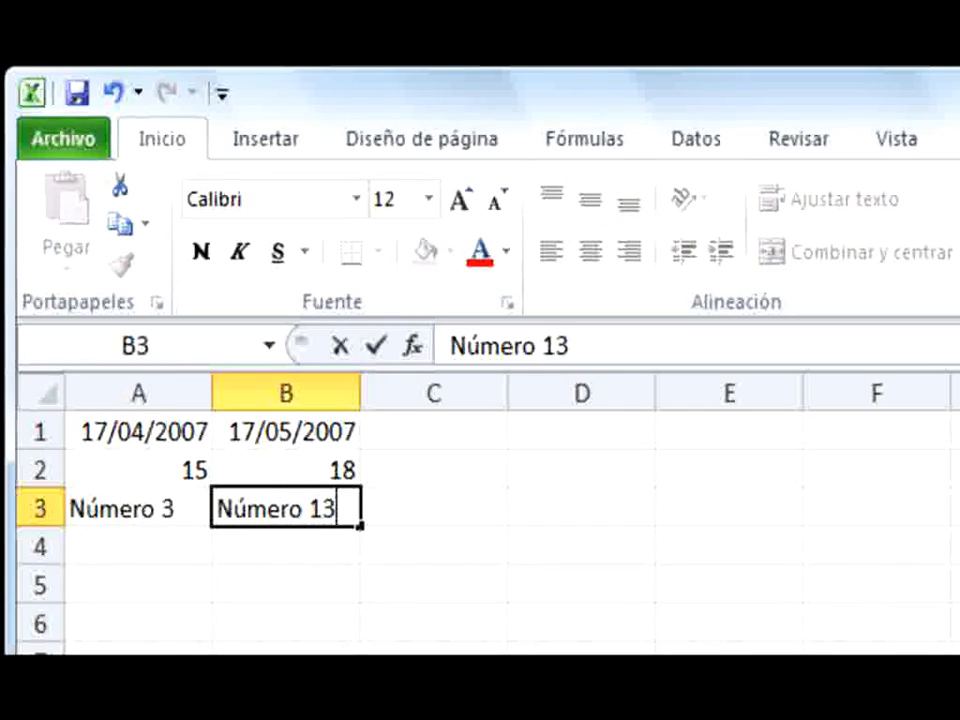
{"action": "key", "text": "Return"}
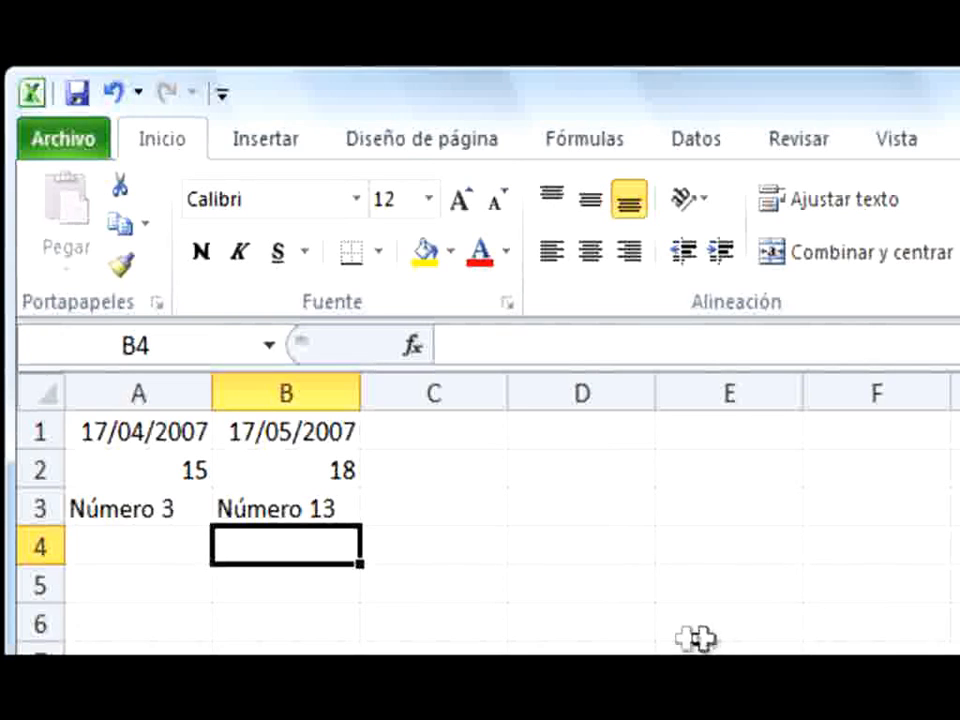
Autofill the date, number and text series from A1:B3 across to column E, then deselect the range
{"action": "left_click_drag", "start_coordinate": [130, 432], "coordinate": [316, 512]}
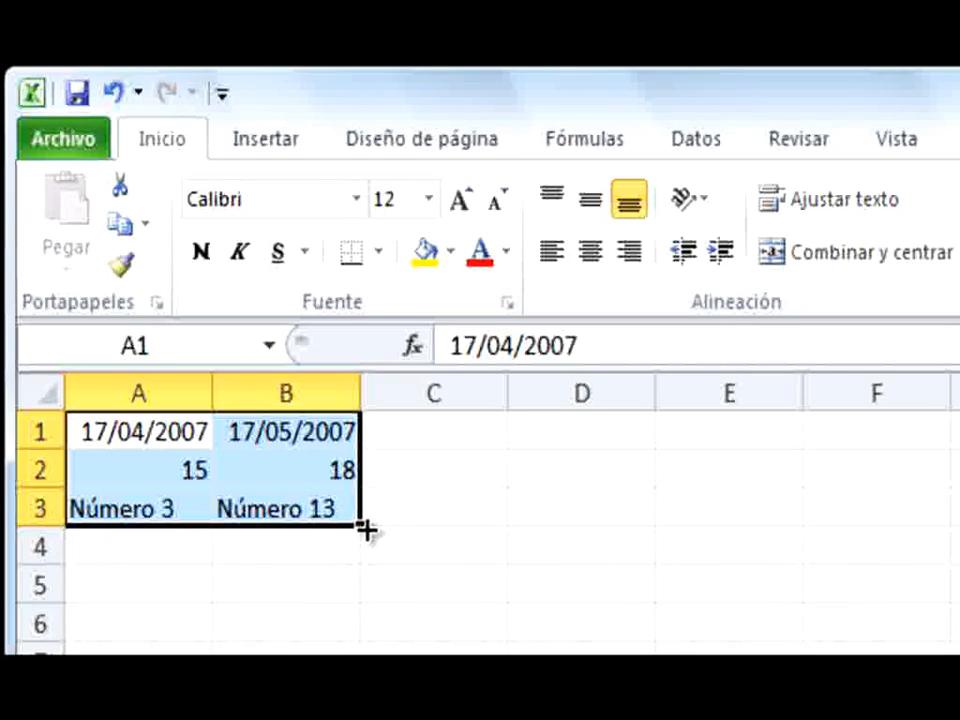
{"action": "left_click_drag", "start_coordinate": [366, 530], "coordinate": [756, 530]}
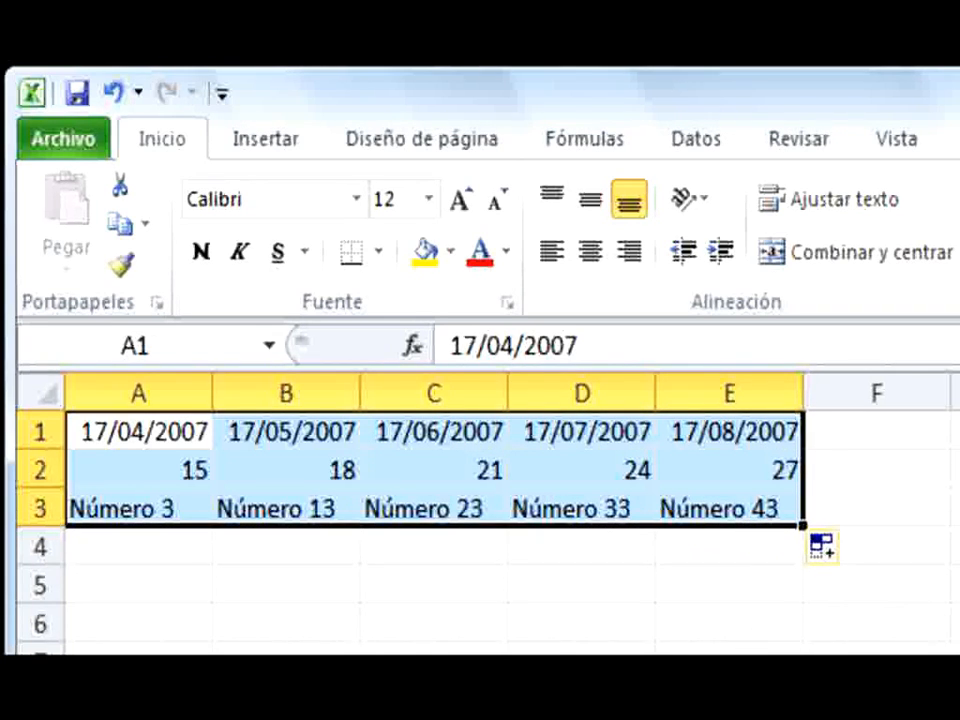
{"action": "left_click", "coordinate": [959, 719]}
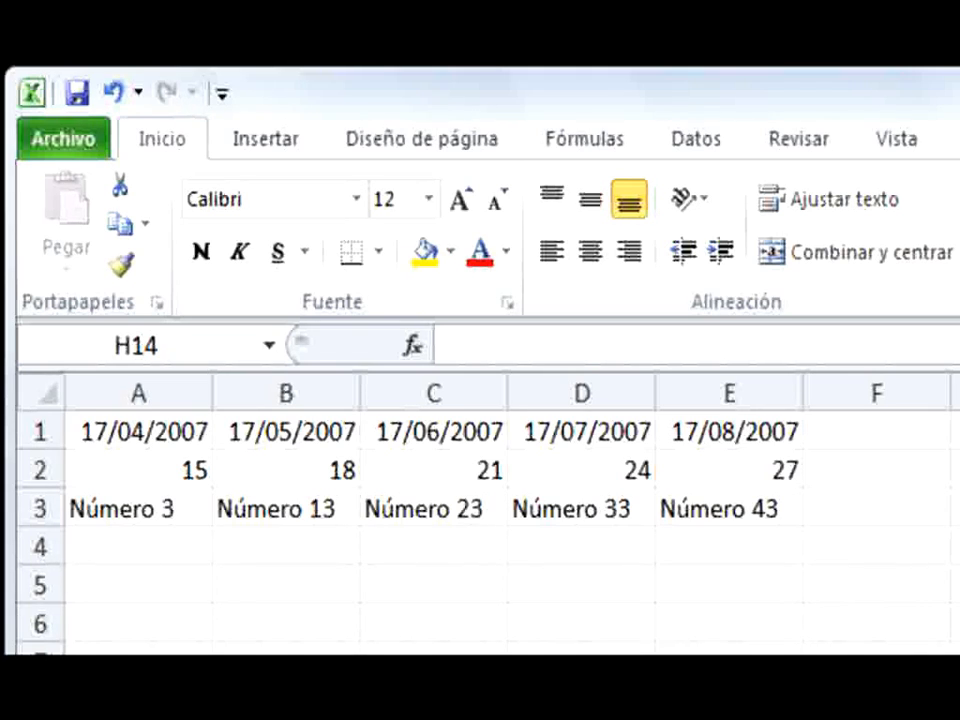
Enter ENE in cell A5 and J1 in cell A6
{"action": "left_click", "coordinate": [139, 585]}
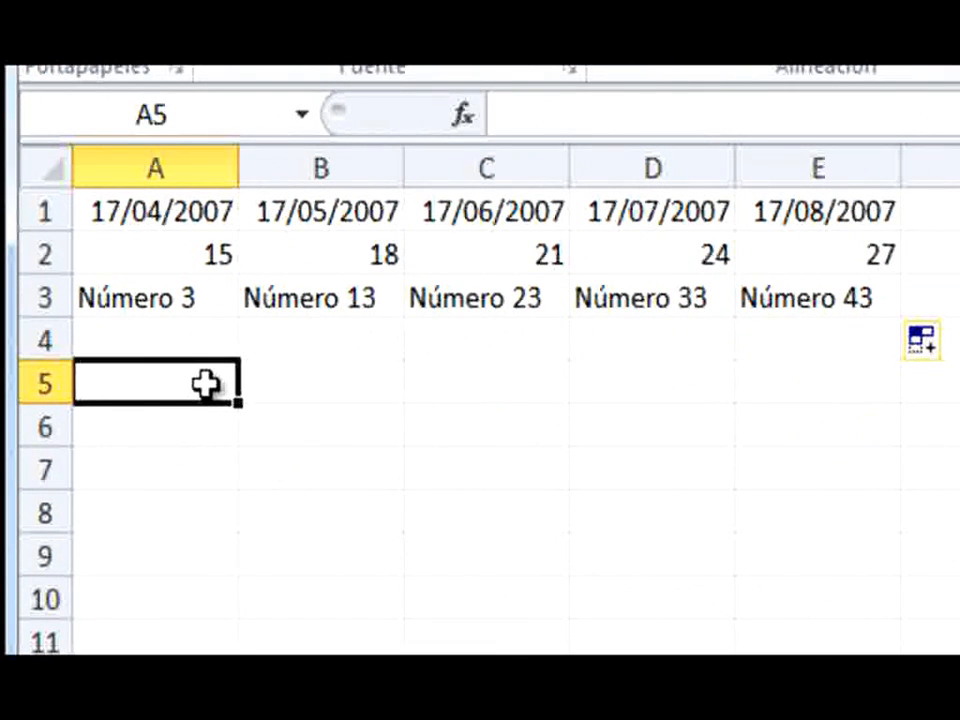
{"action": "type", "text": "ENE"}
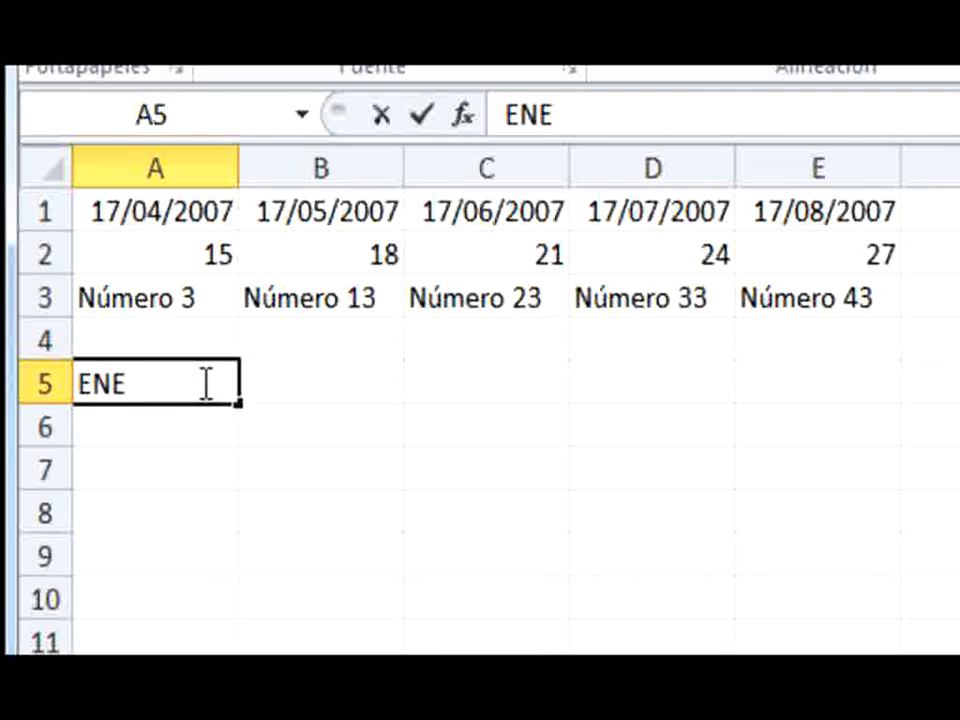
{"action": "key", "text": "Return"}
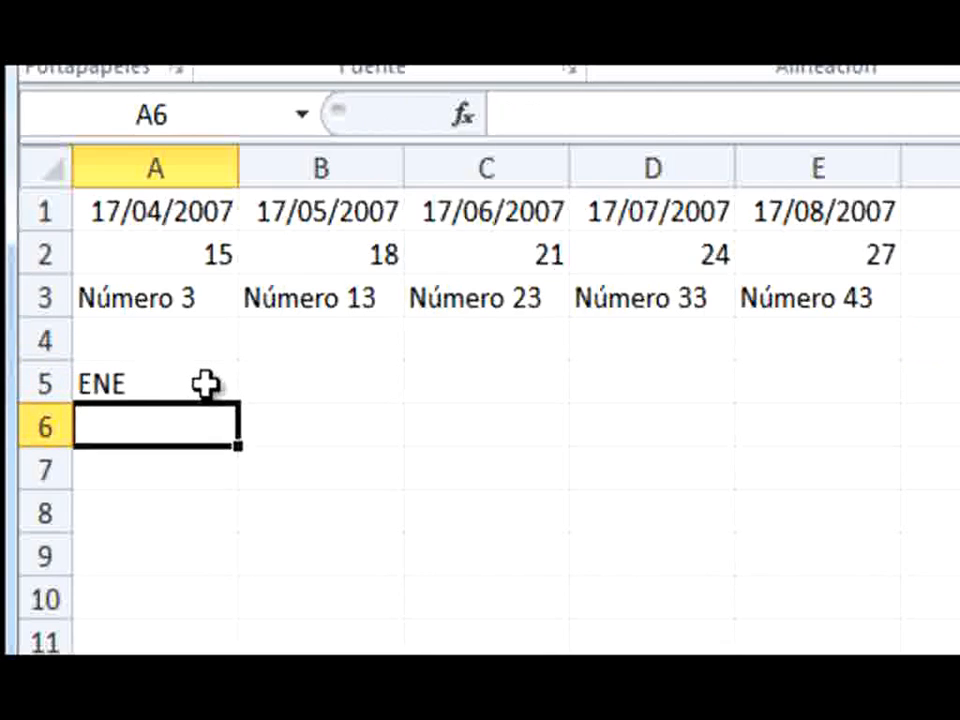
{"action": "type", "text": "J1"}
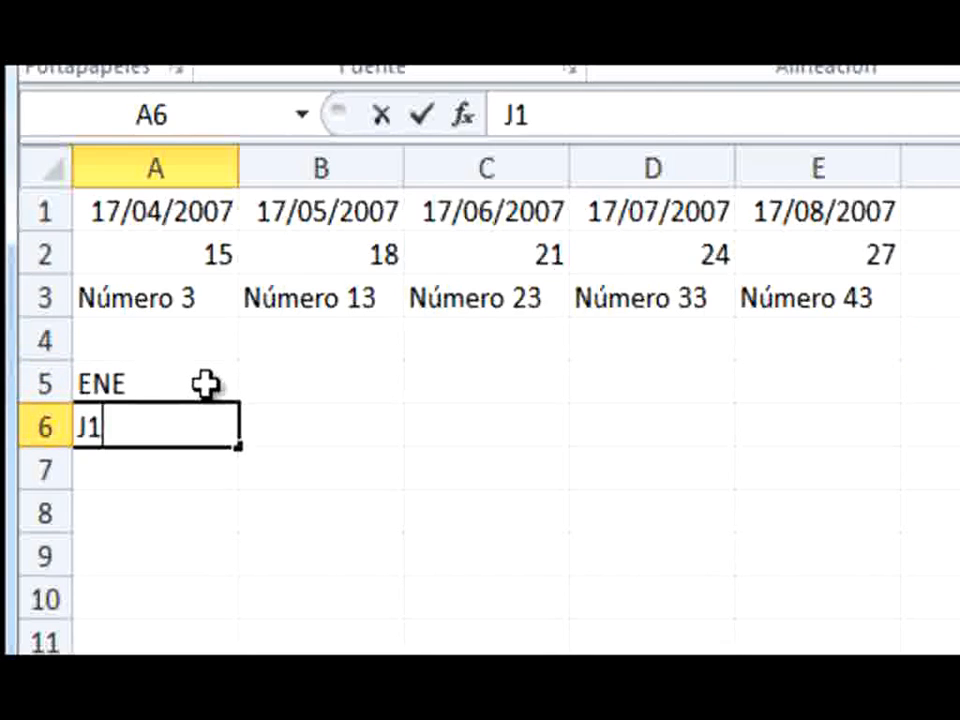
{"action": "key", "text": "Return"}
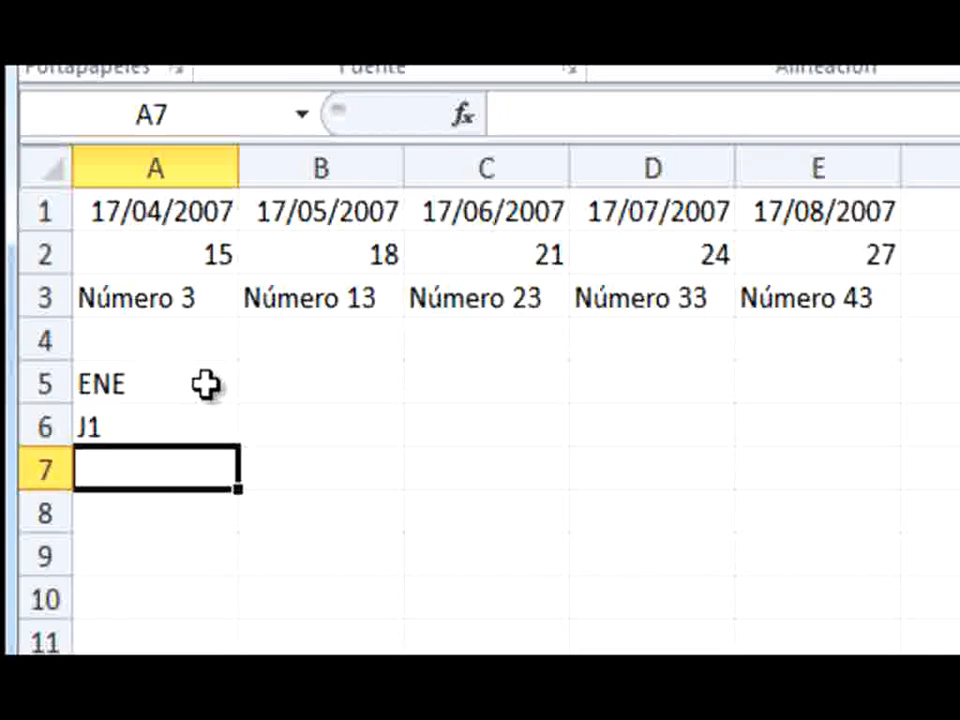
Try autofilling A5:A6 across to column E as a series, then undo the fill
{"action": "left_click_drag", "start_coordinate": [205, 386], "coordinate": [216, 429]}
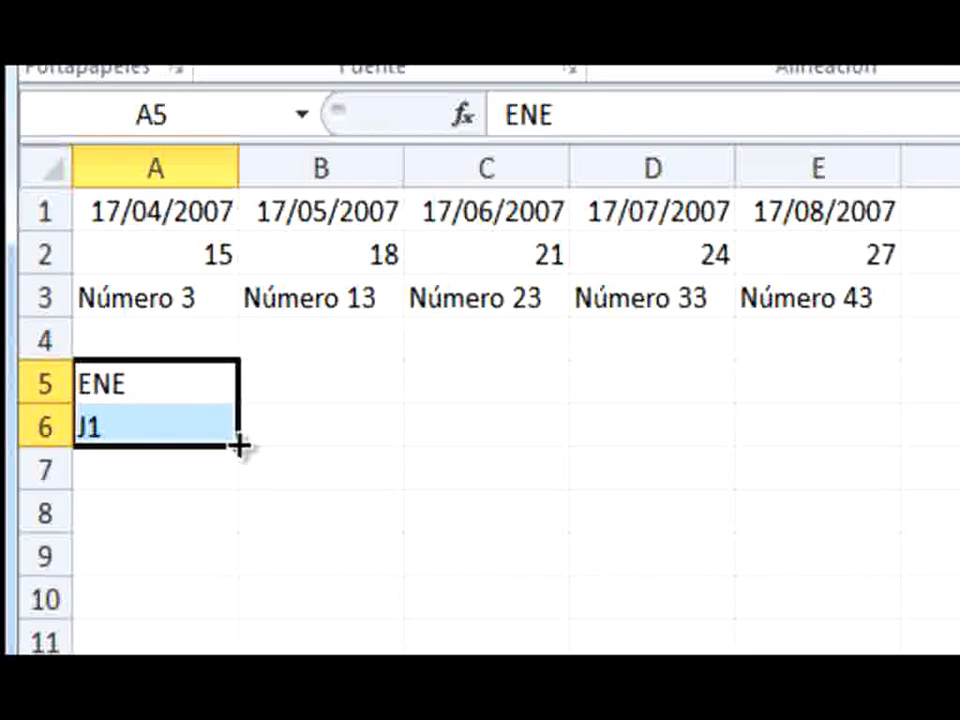
{"action": "left_click_drag", "start_coordinate": [246, 446], "coordinate": [851, 421]}
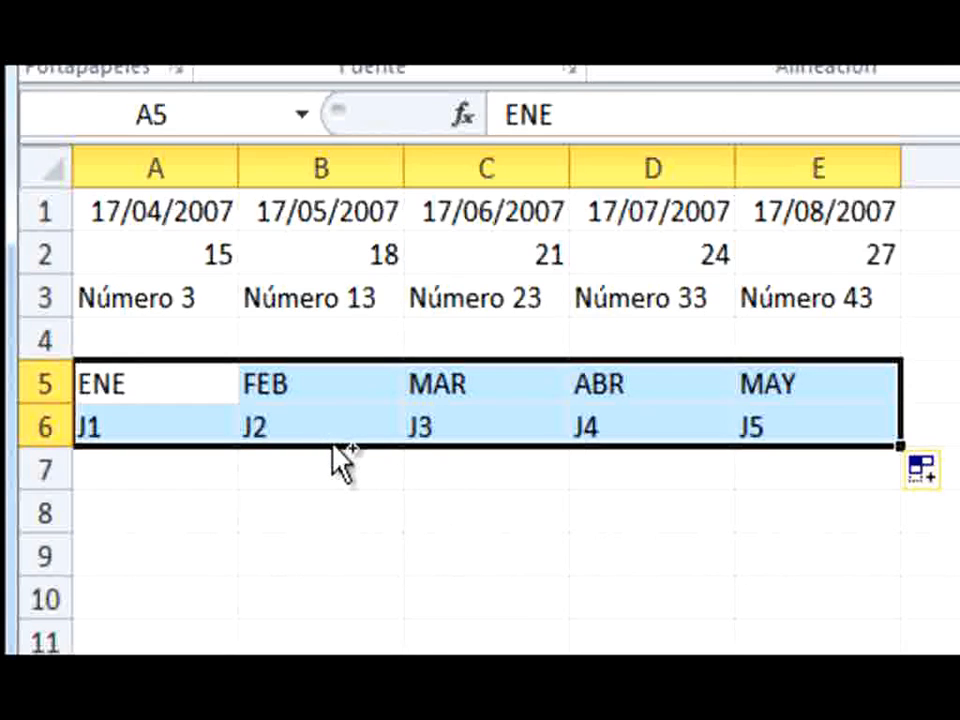
{"action": "key", "text": "ctrl+z"}
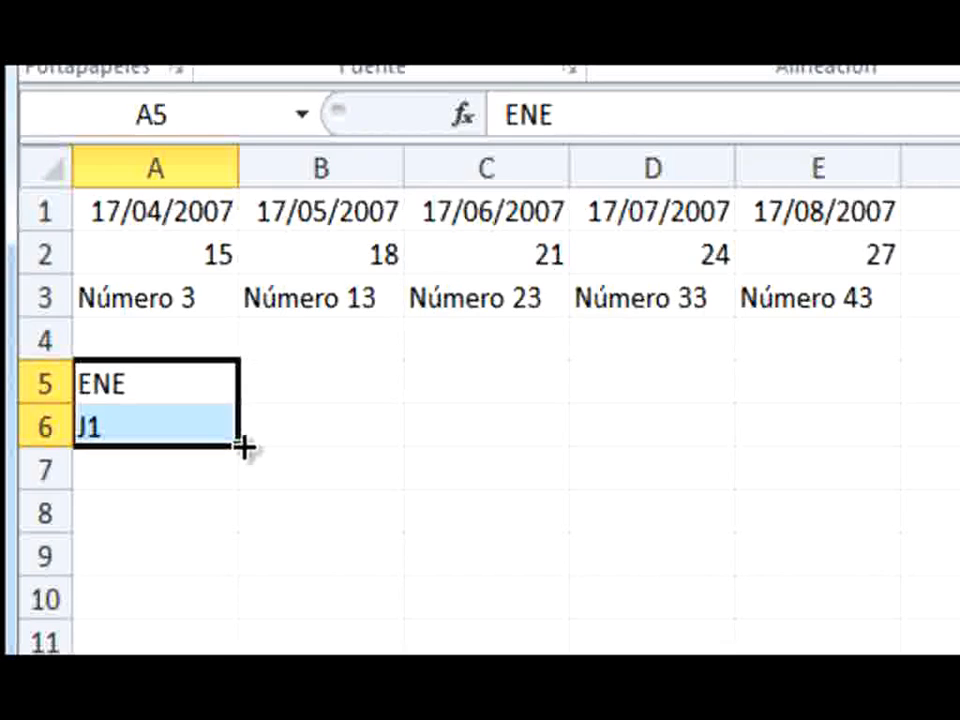
Try filling A5:A6 across to column E as repeated copies instead of a series, then undo the fill
{"action": "key", "text": "ctrl"}
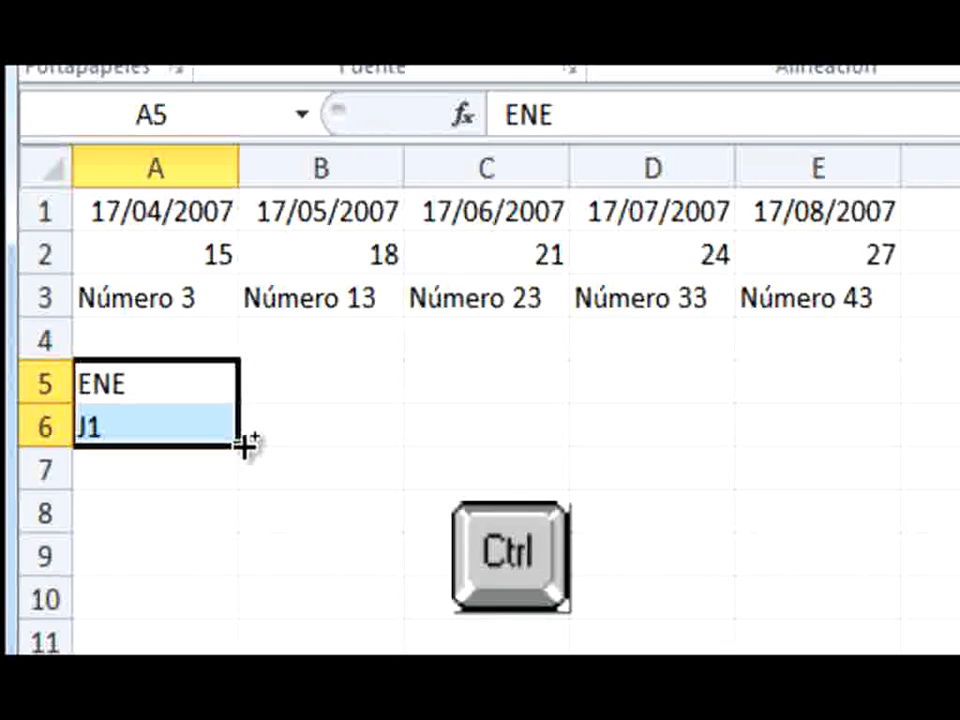
{"action": "left_click_drag", "start_coordinate": [245, 445], "coordinate": [838, 436]}
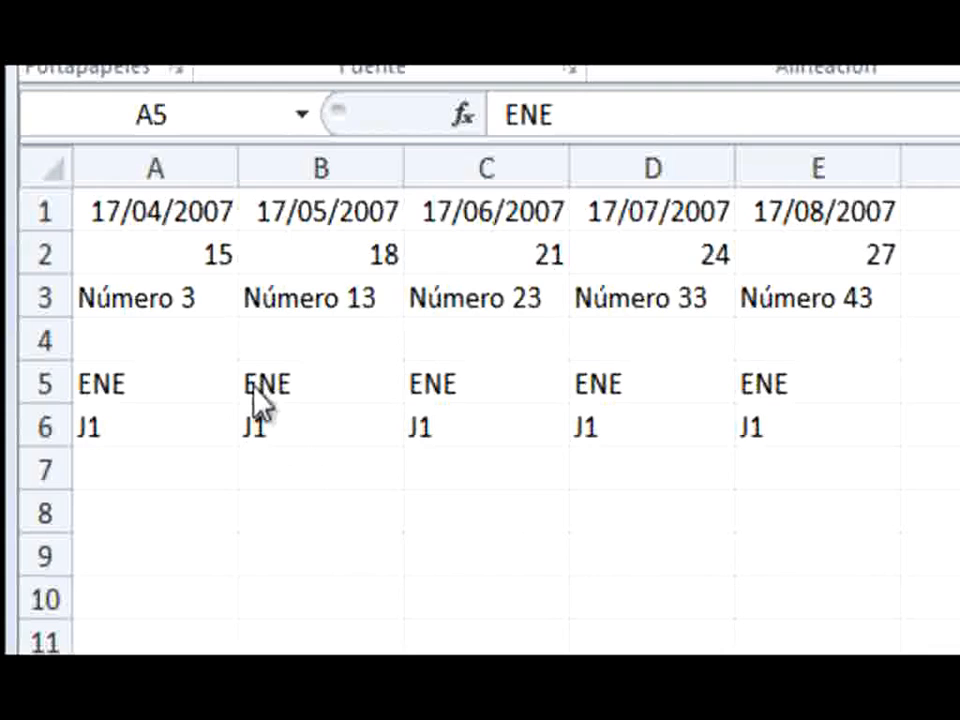
{"action": "left_click", "coordinate": [279, 437]}
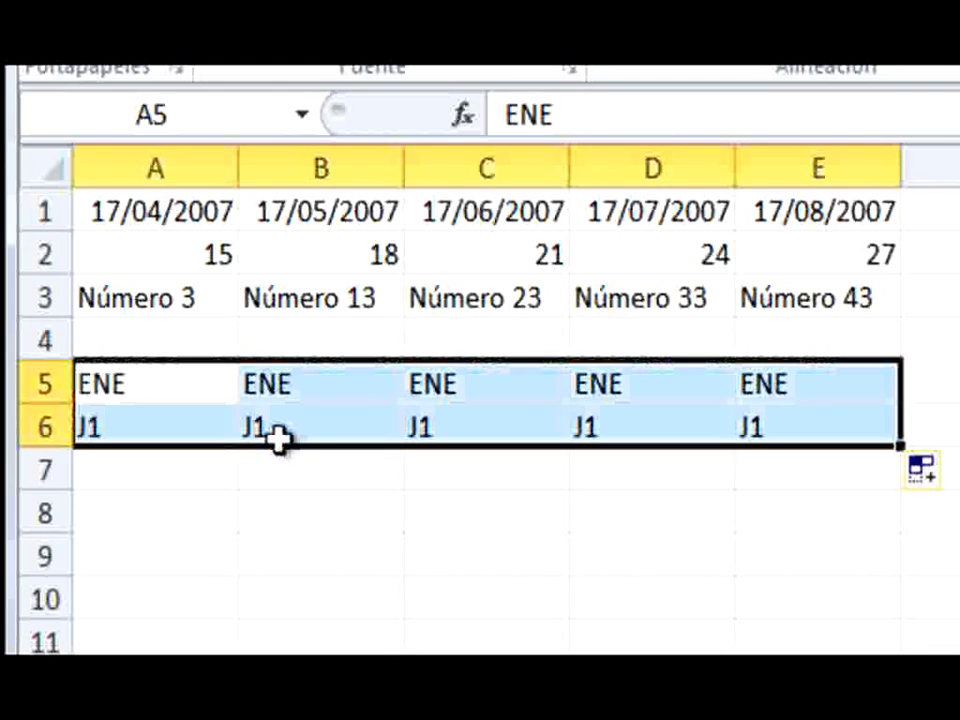
{"action": "key", "text": "ctrl+z"}
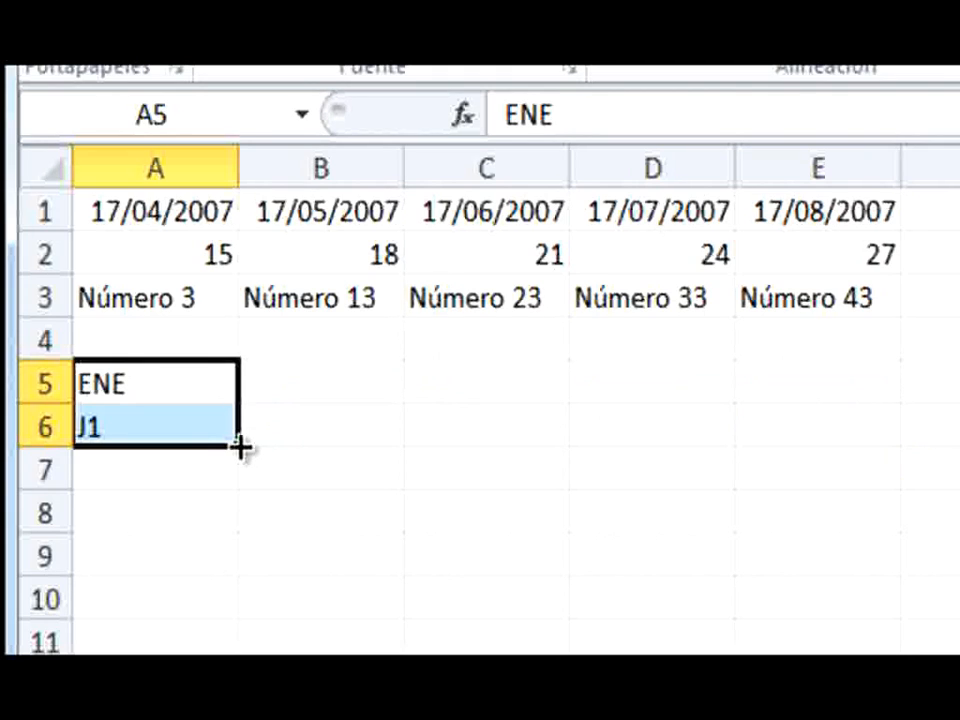
Fill A5:A6 across to column E as copies and change the autofill option to Serie de relleno
{"action": "left_click_drag", "start_coordinate": [241, 447], "coordinate": [885, 470]}
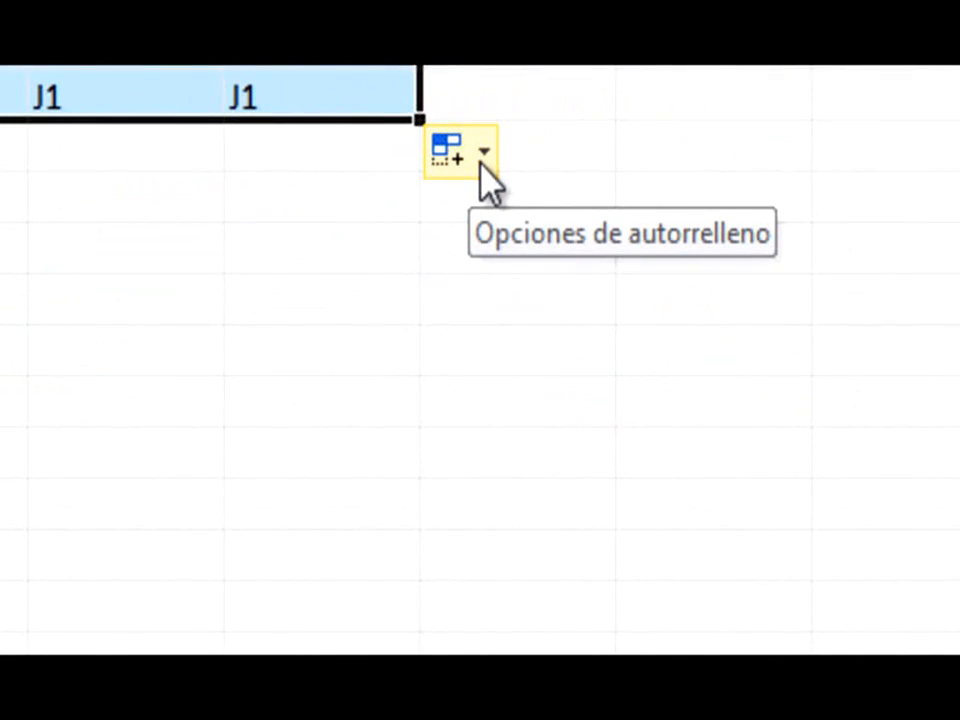
{"action": "left_click", "coordinate": [481, 166]}
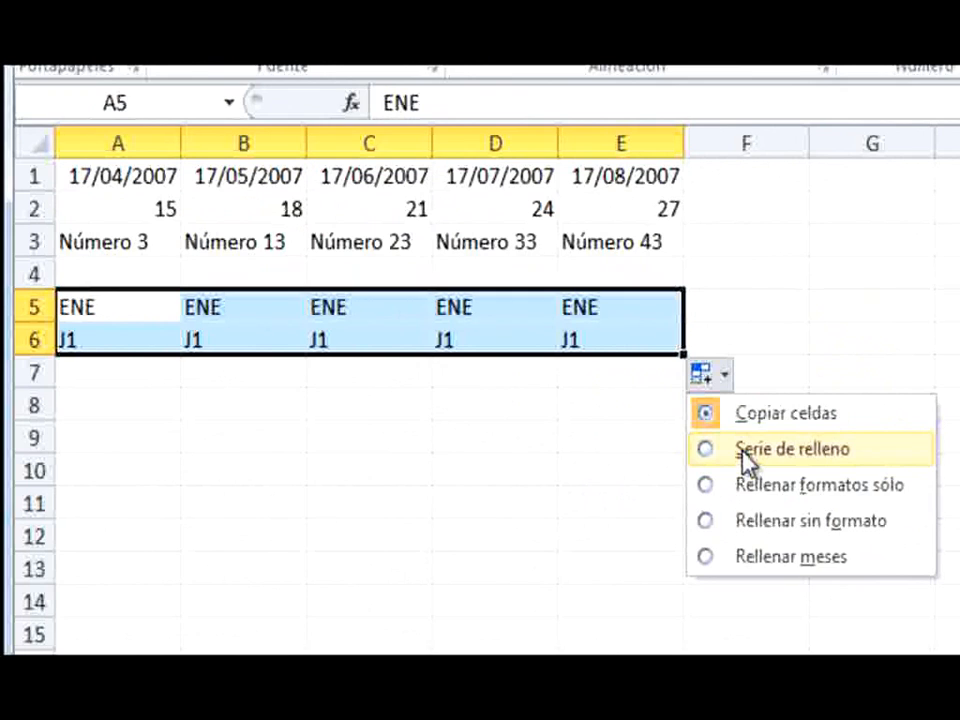
{"action": "left_click", "coordinate": [745, 455]}
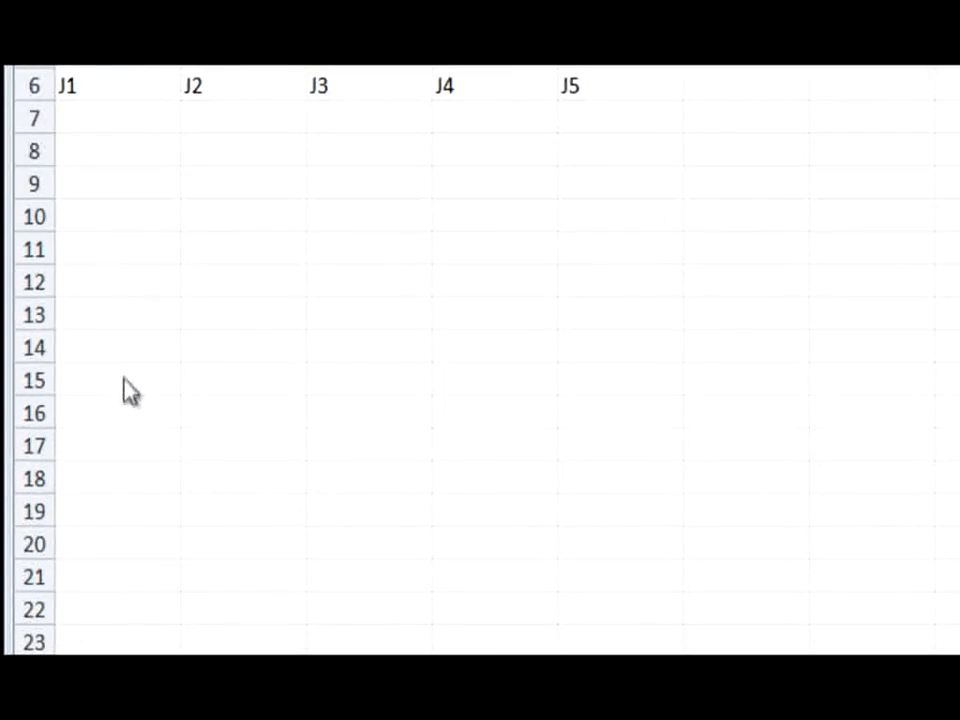
Enter 10 in cell A15 and 9 in cell A14, and autofill the pair upward to A8 as a descending series
{"action": "key", "text": "ctrl+v"}
{"action": "left_click", "coordinate": [139, 380]}
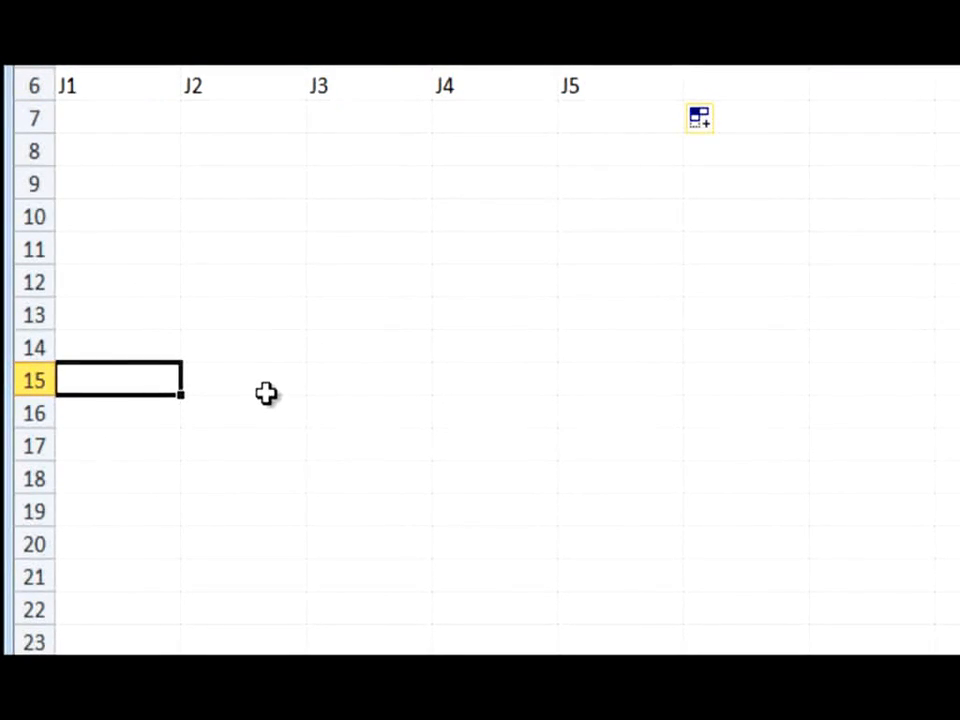
{"action": "type", "text": "10"}
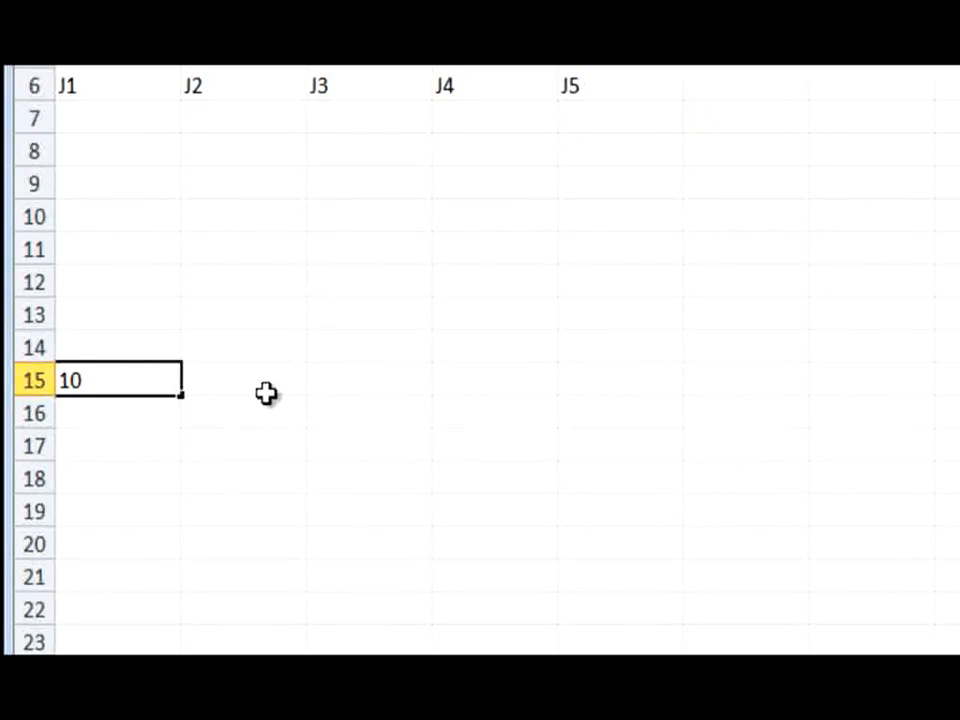
{"action": "key", "text": "Up"}
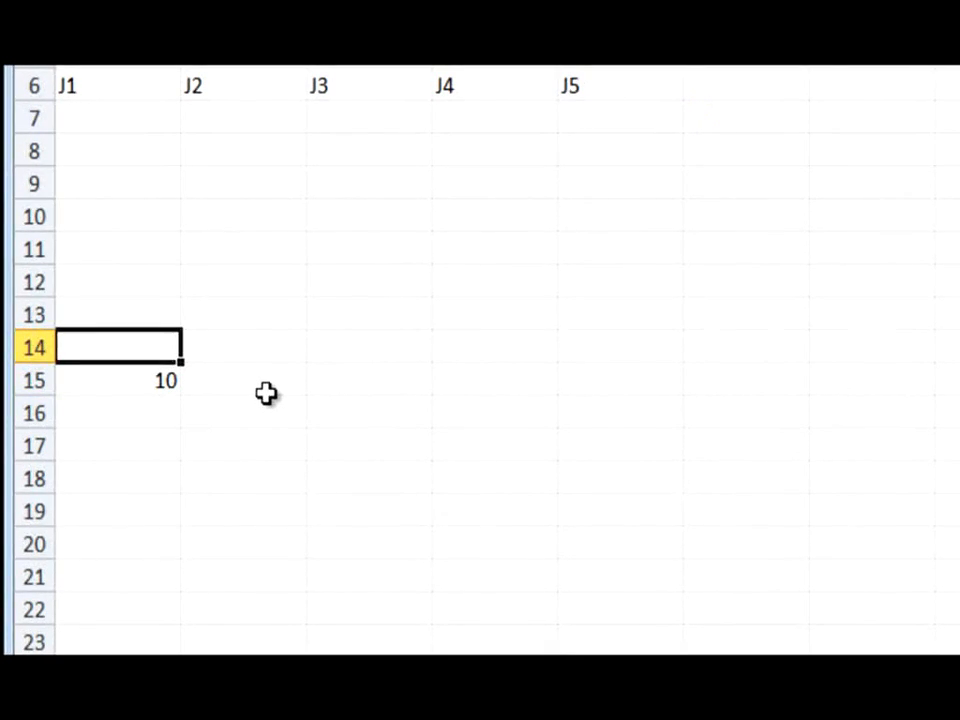
{"action": "type", "text": "9"}
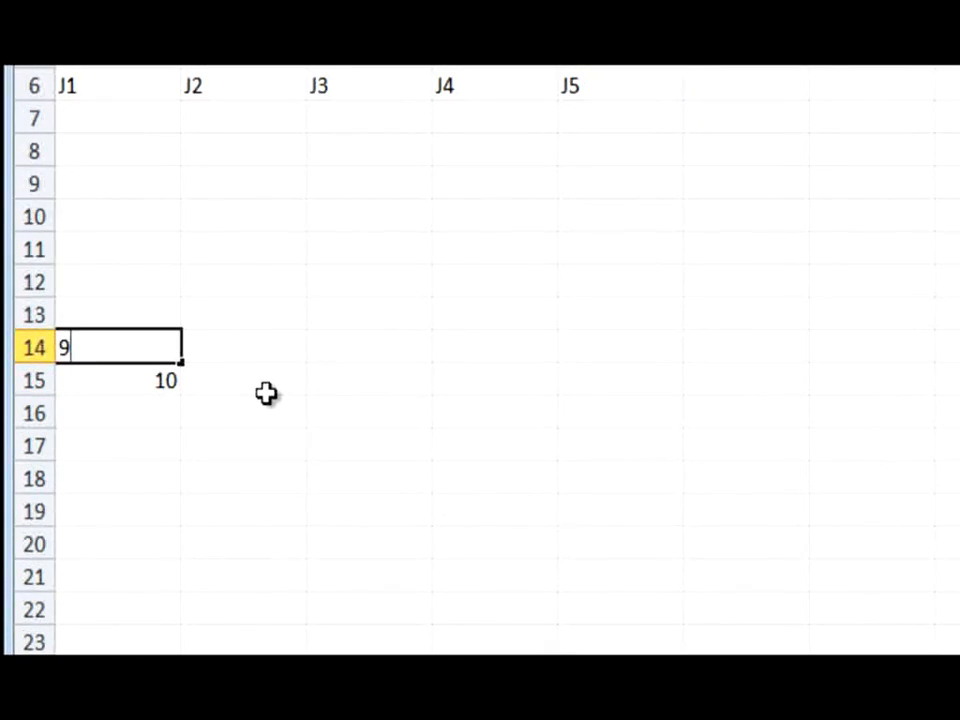
{"action": "key", "text": "Return"}
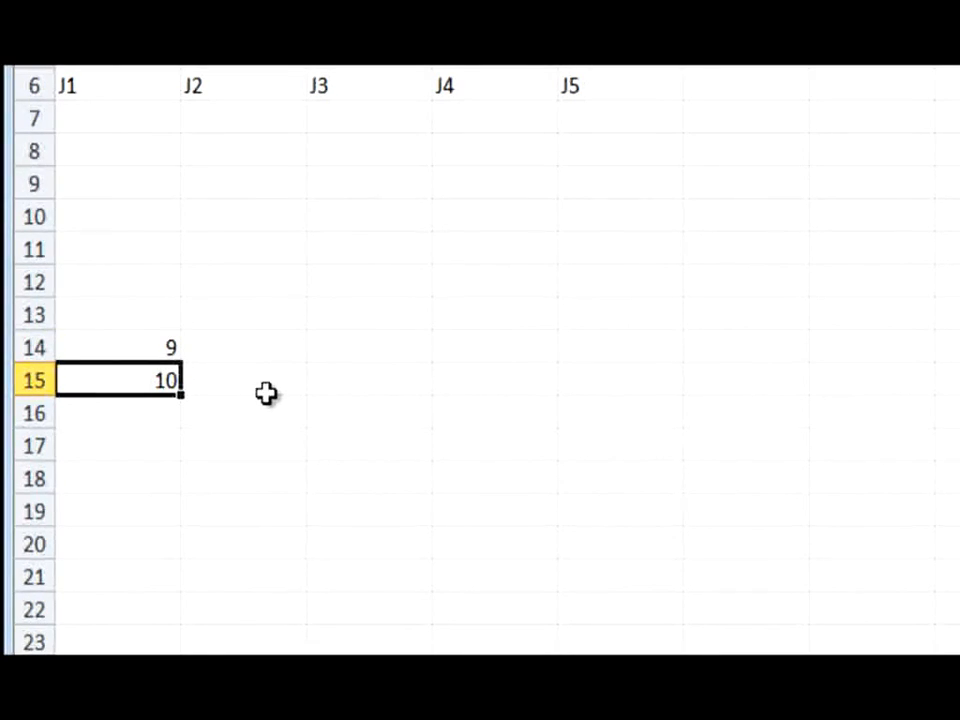
{"action": "left_click_drag", "start_coordinate": [137, 369], "coordinate": [139, 356]}
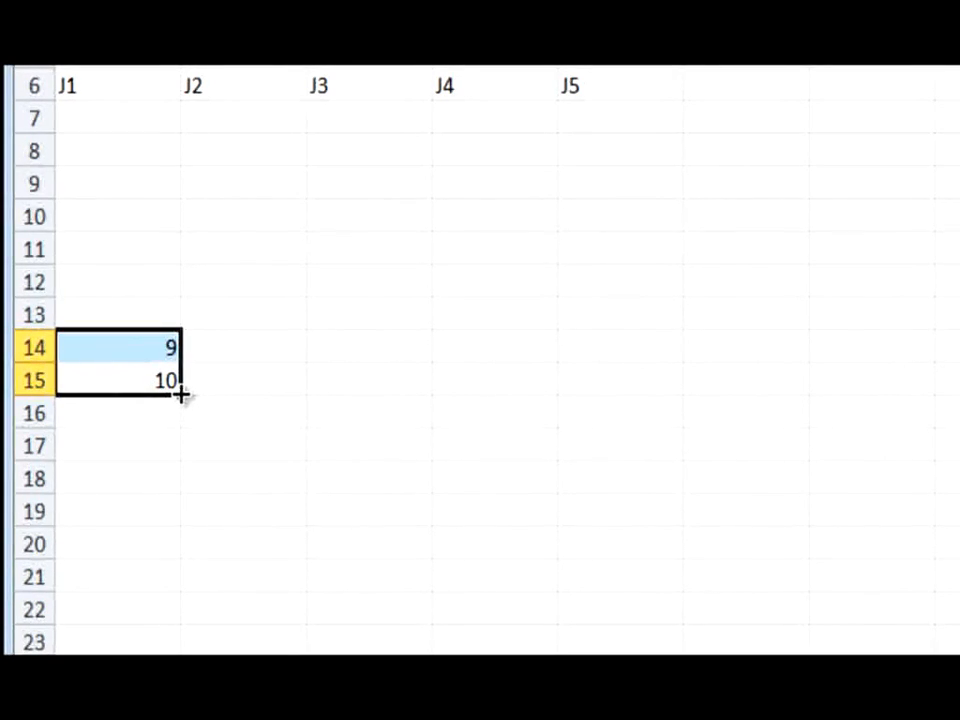
{"action": "left_click_drag", "start_coordinate": [180, 395], "coordinate": [186, 147]}
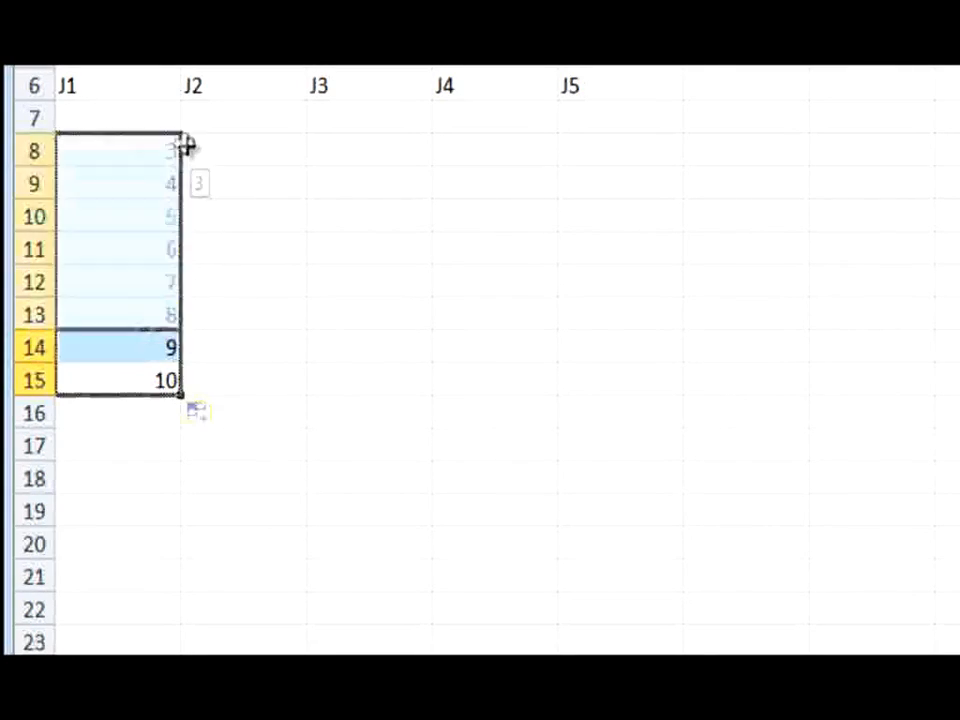
{"action": "left_click", "coordinate": [152, 177]}
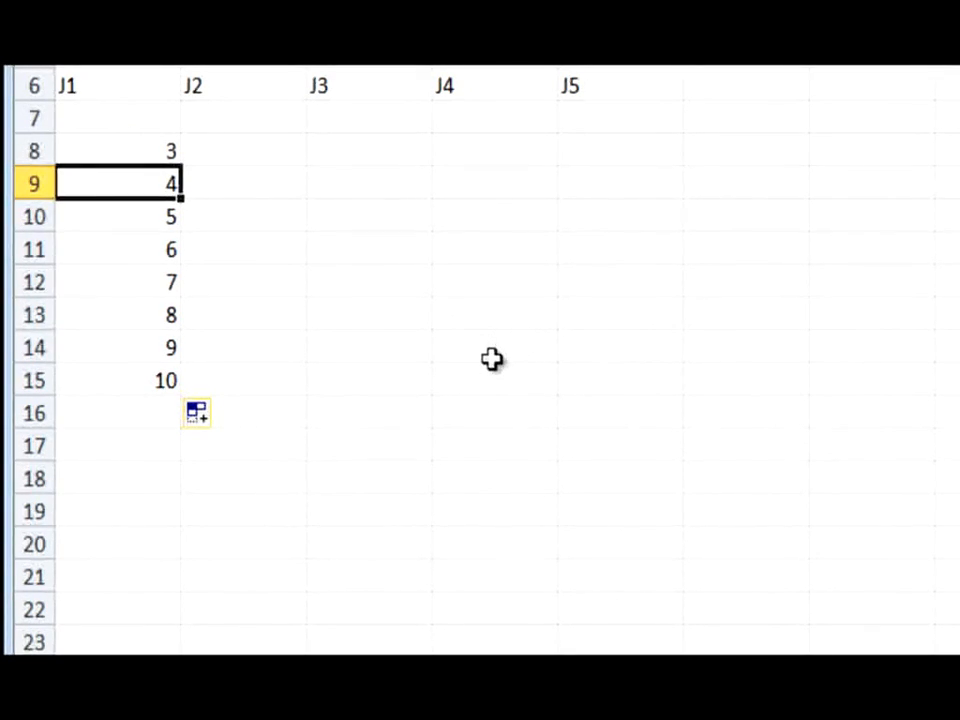
Enter 100 in cell C15 and 90 in cell C14, and autofill the pair upward to C8 in steps of ten
{"action": "left_click", "coordinate": [343, 378]}
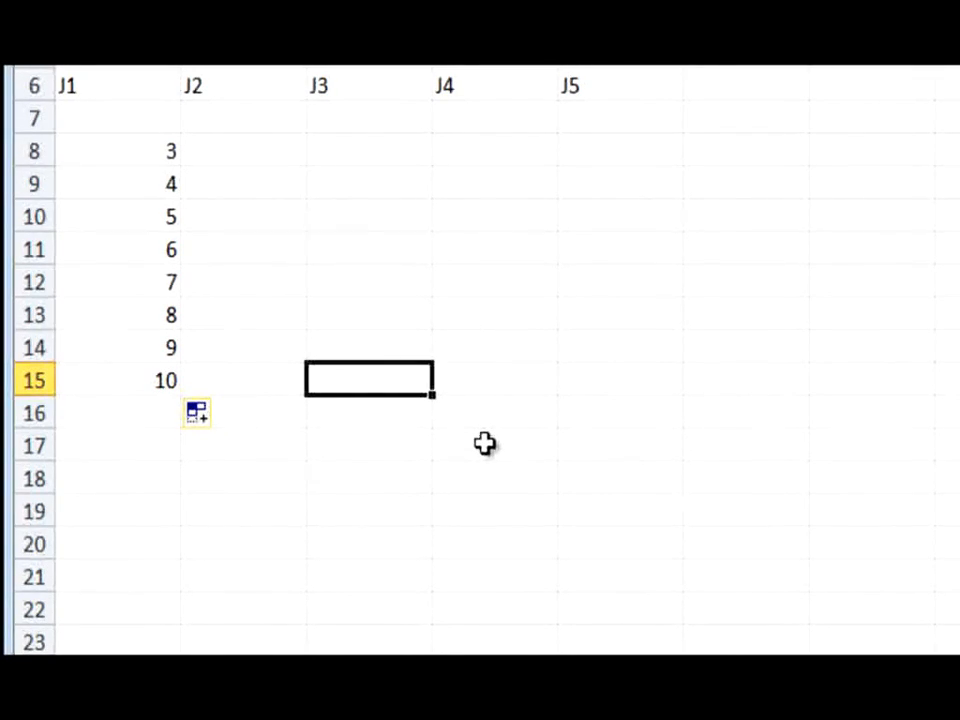
{"action": "type", "text": "100"}
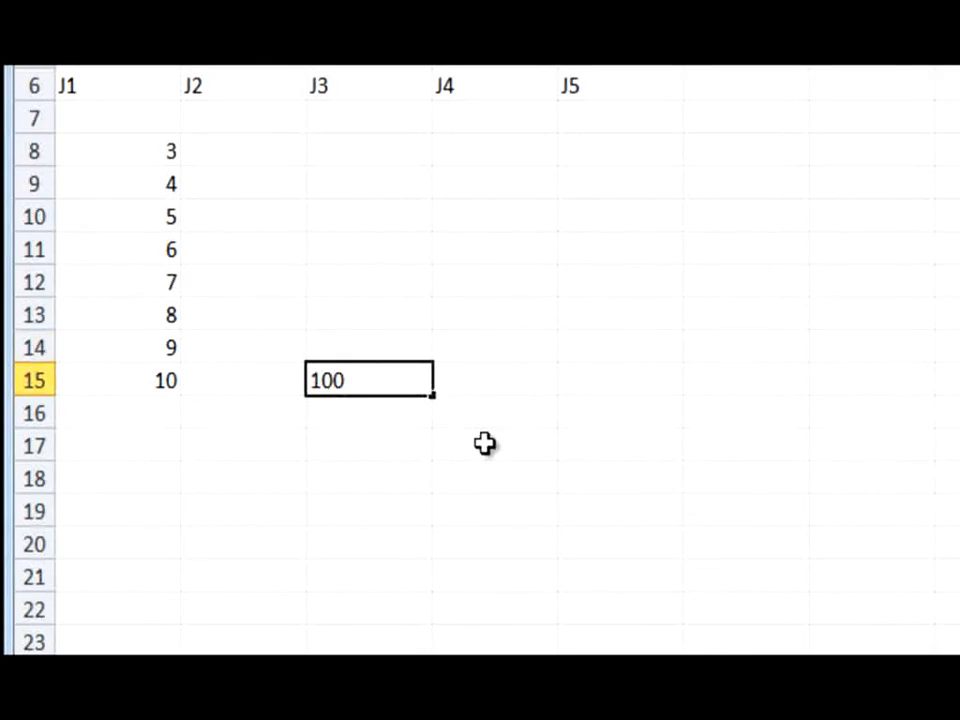
{"action": "key", "text": "Up"}
{"action": "type", "text": "90"}
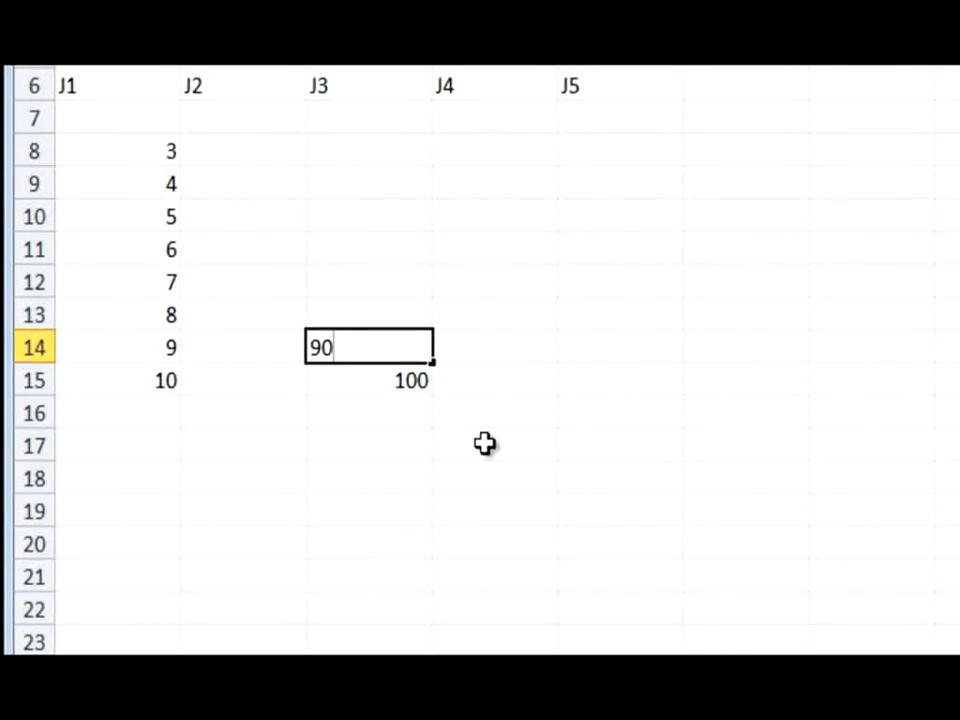
{"action": "key", "text": "Return"}
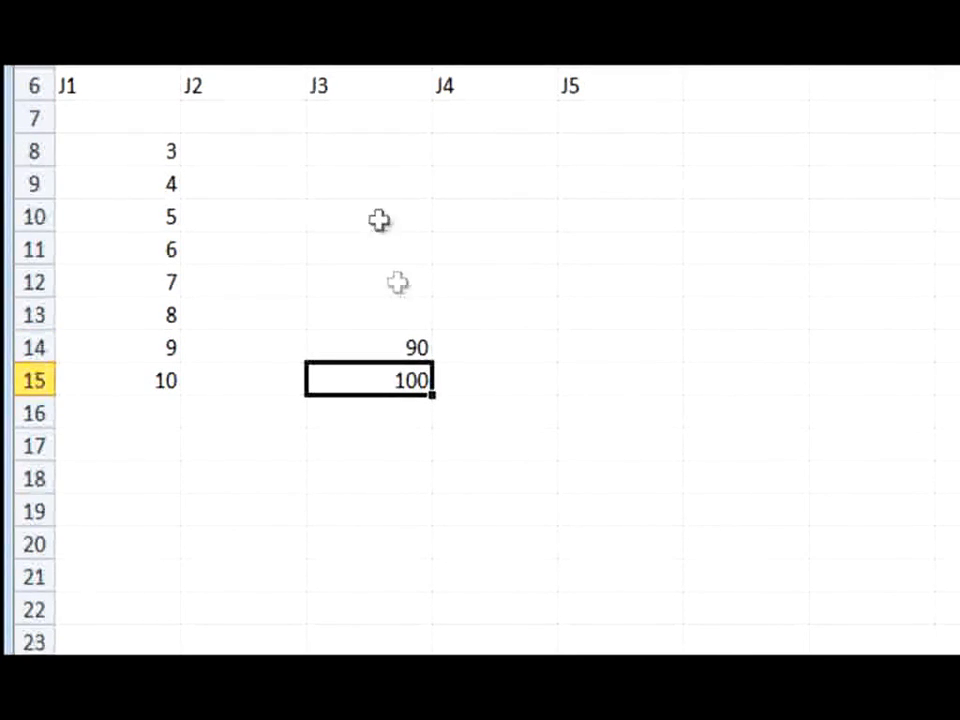
{"action": "left_click_drag", "start_coordinate": [405, 345], "coordinate": [407, 379]}
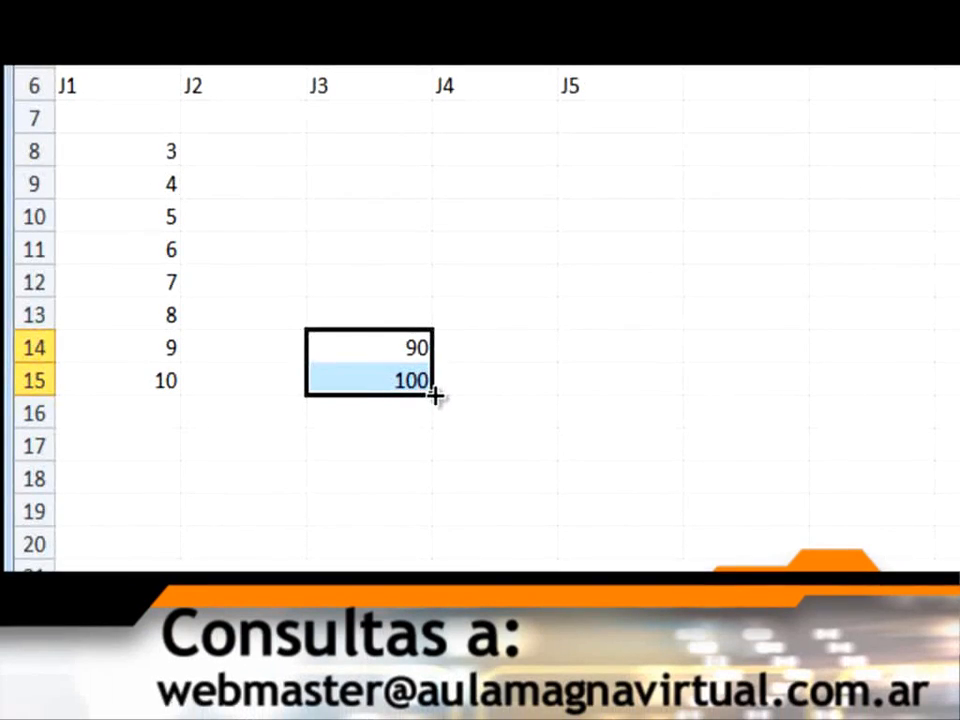
{"action": "left_click_drag", "start_coordinate": [436, 396], "coordinate": [435, 152]}
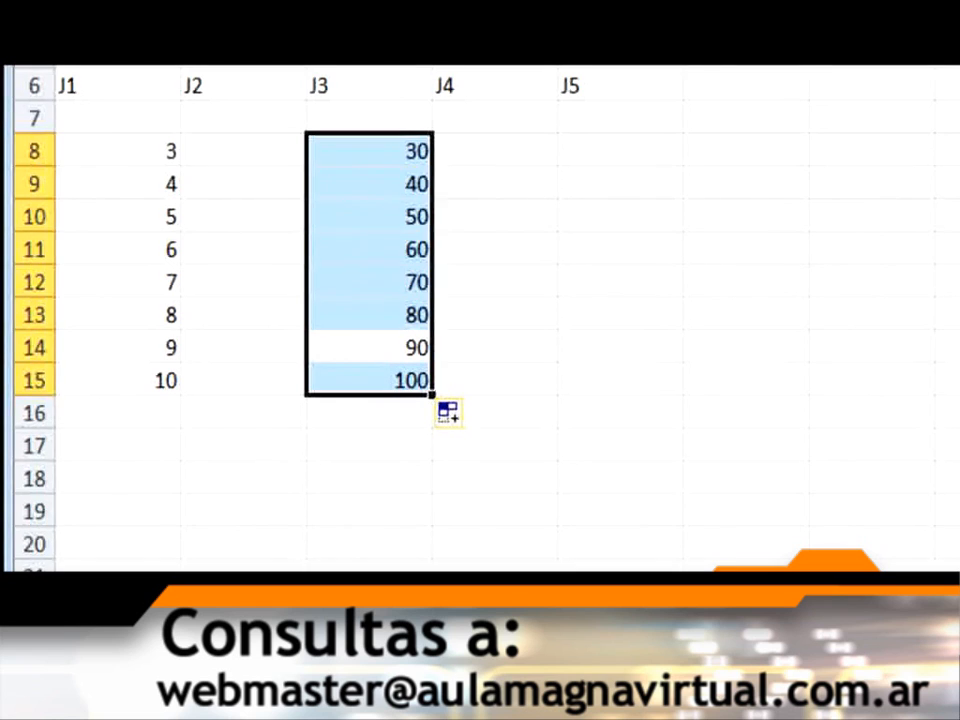
{"action": "left_click", "coordinate": [546, 578]}
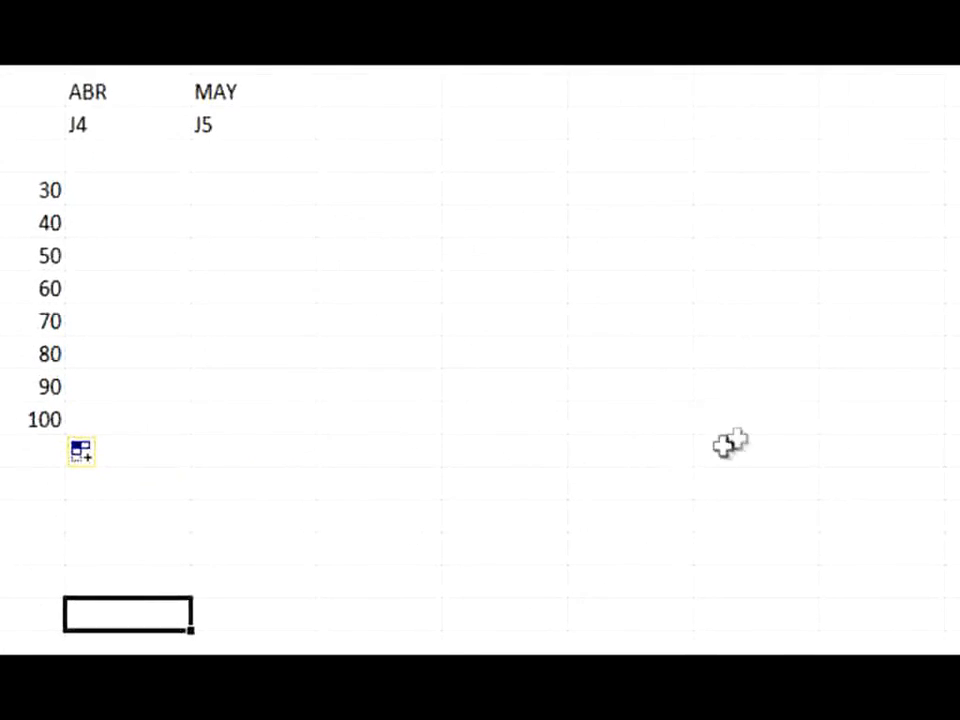
Enter 100 in cell I15 and 90 in cell H15, and autofill the pair backward along row 15 to E15
{"action": "left_click", "coordinate": [758, 421]}
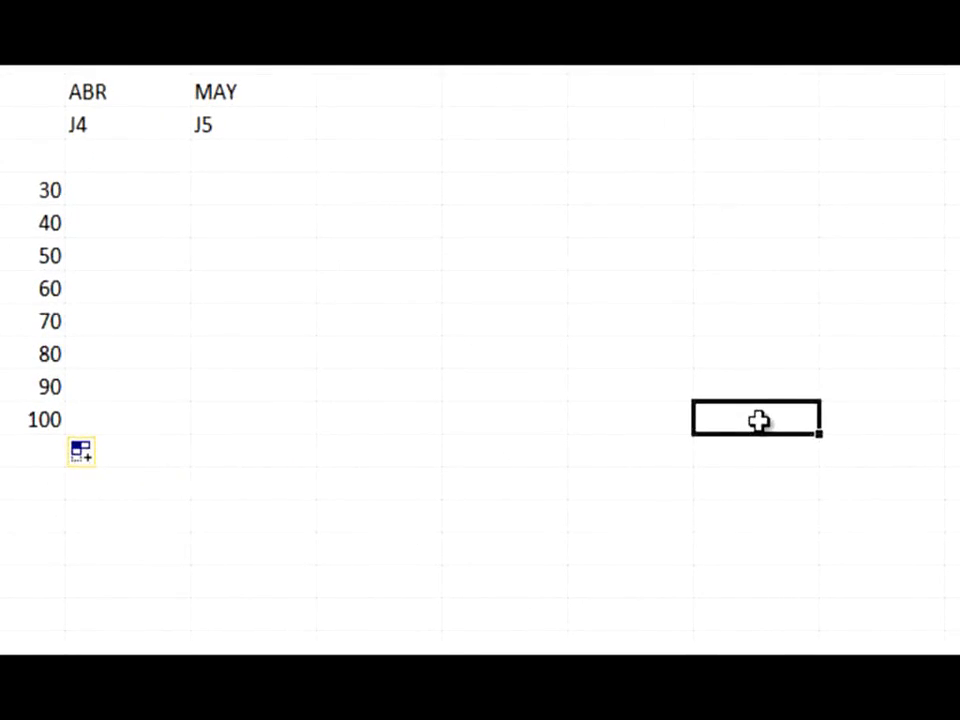
{"action": "type", "text": "100"}
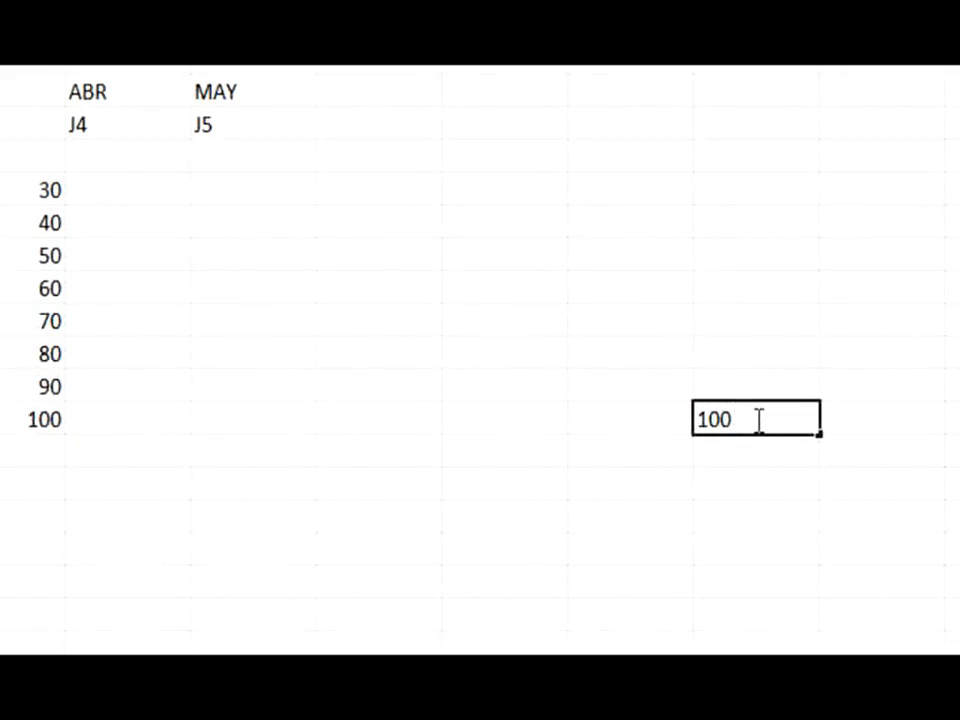
{"action": "key", "text": "Left"}
{"action": "type", "text": "90"}
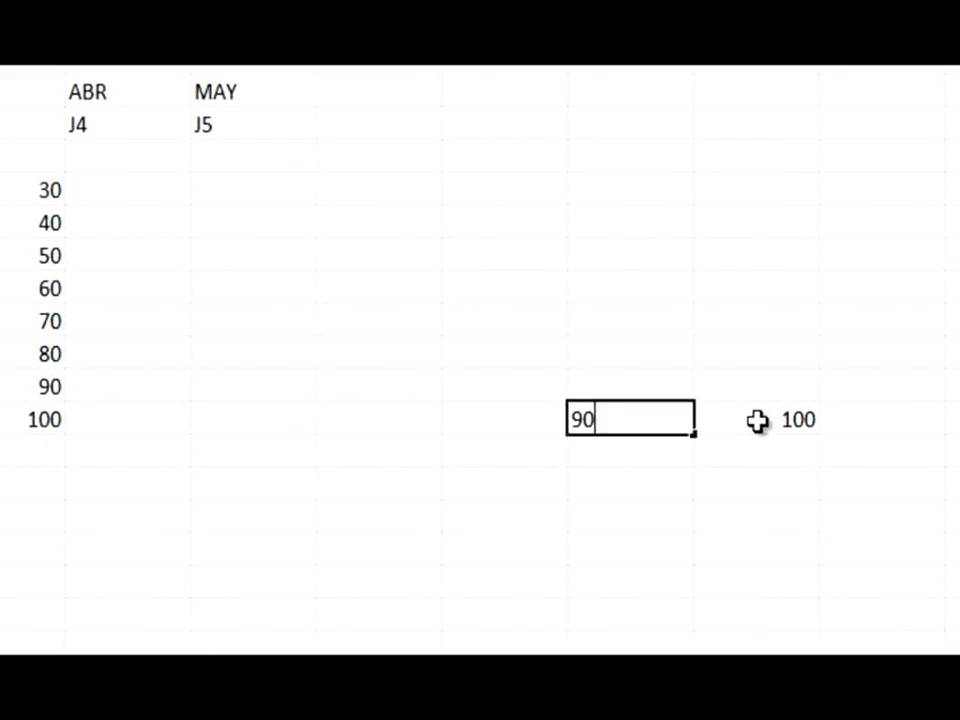
{"action": "key", "text": "Right"}
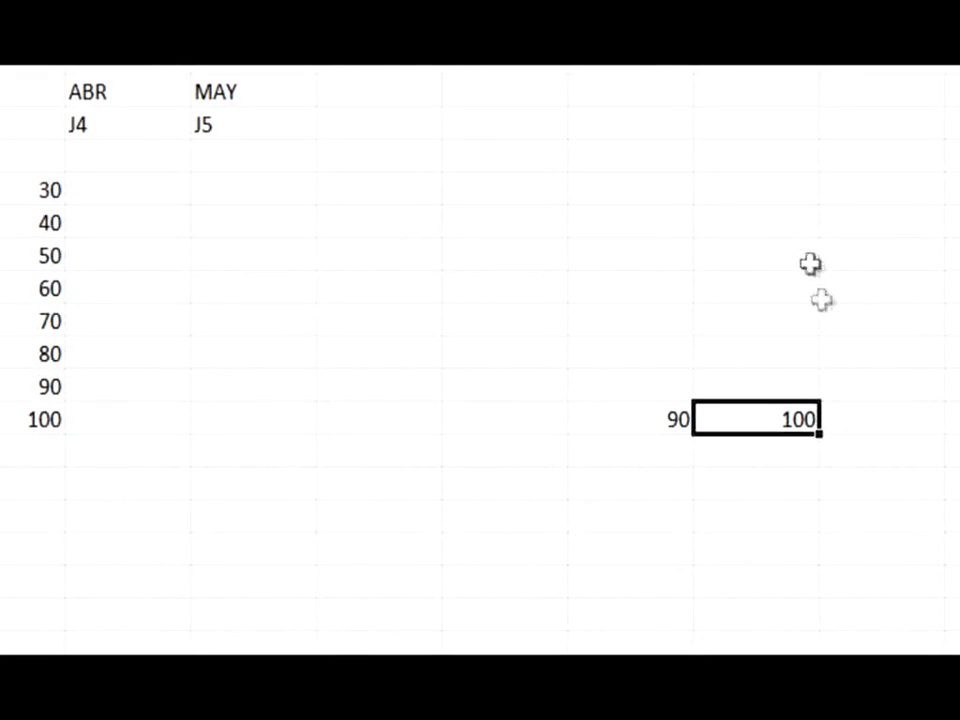
{"action": "left_click", "coordinate": [666, 426]}
{"action": "mouse_move", "coordinate": [666, 426]}
{"action": "left_mouse_down"}
{"action": "mouse_move", "coordinate": [815, 428]}
{"action": "mouse_move", "coordinate": [793, 435]}
{"action": "mouse_move", "coordinate": [639, 399]}
{"action": "mouse_move", "coordinate": [538, 416]}
{"action": "mouse_move", "coordinate": [229, 435]}
{"action": "mouse_move", "coordinate": [236, 440]}
{"action": "left_mouse_up"}
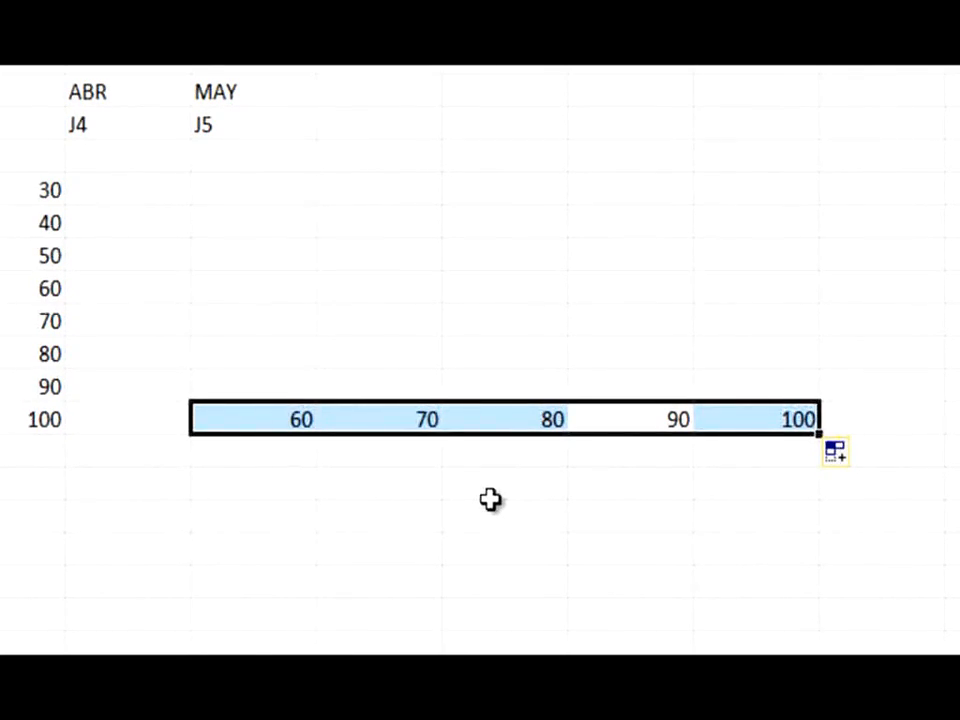
Enter 1 in cell A17 and autofill it down to A22 as a series increasing by one
{"action": "left_click", "coordinate": [51, 484]}
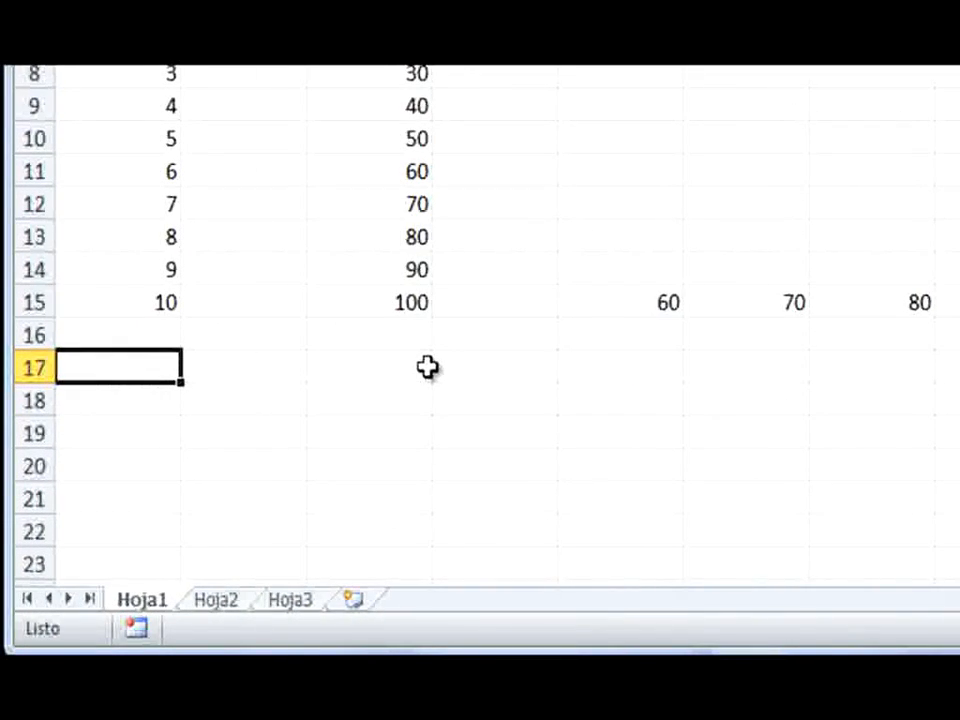
{"action": "type", "text": "1"}
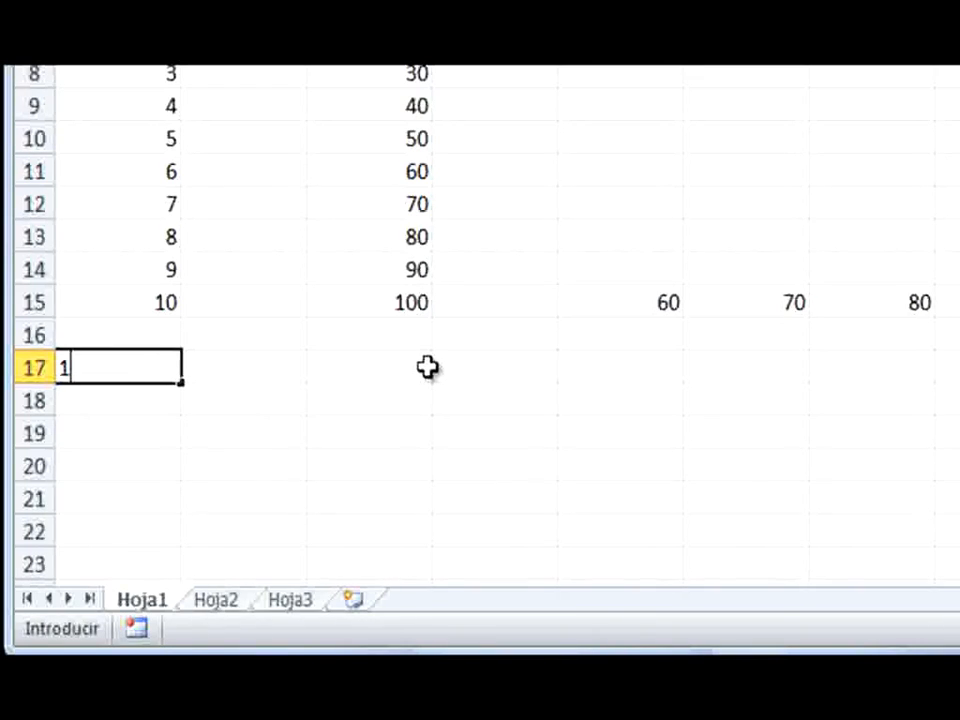
{"action": "key", "text": "Return"}
{"action": "left_click", "coordinate": [171, 369]}
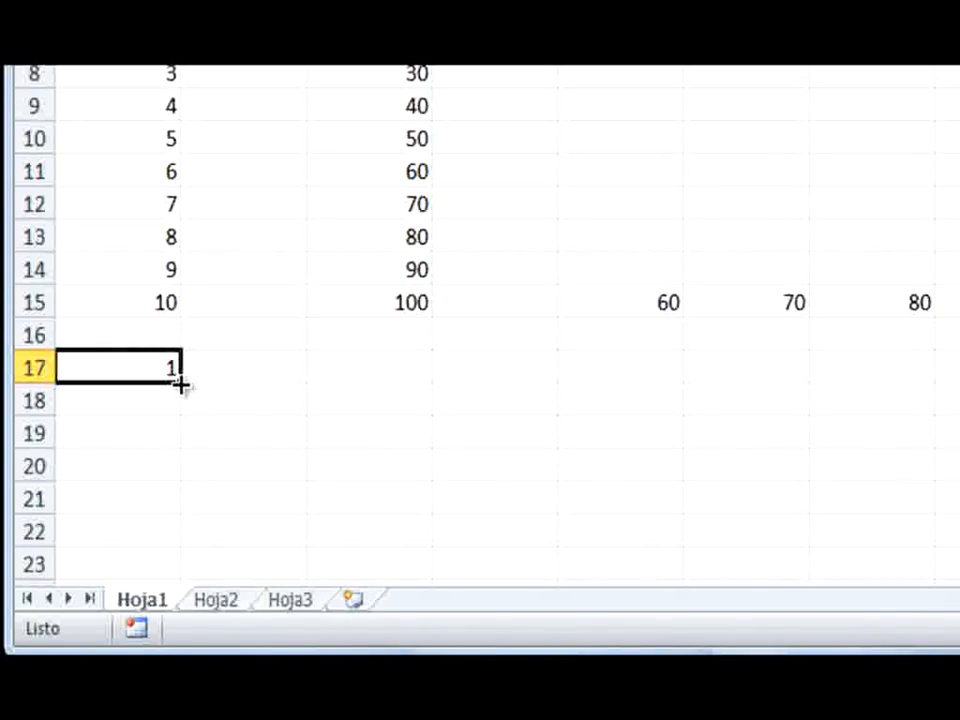
{"action": "left_click_drag", "start_coordinate": [181, 385], "coordinate": [185, 547]}
{"action": "key", "text": "ctrl"}
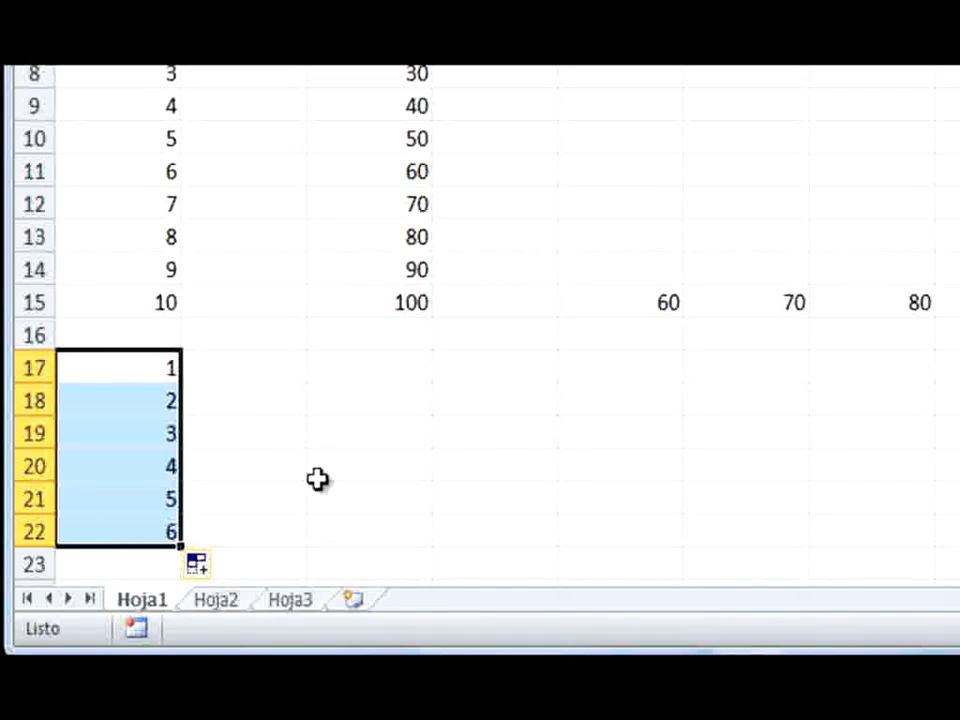
Enter 1 in cell B17 and fill it down to B22 with the Serie de relleno option
{"action": "left_click", "coordinate": [285, 372]}
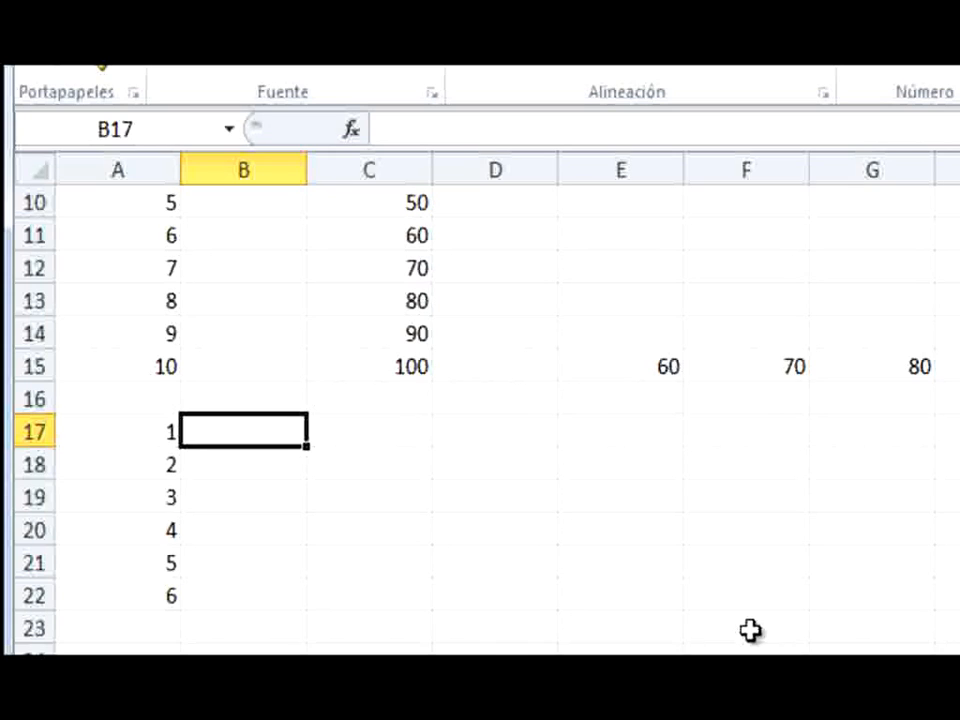
{"action": "type", "text": "1"}
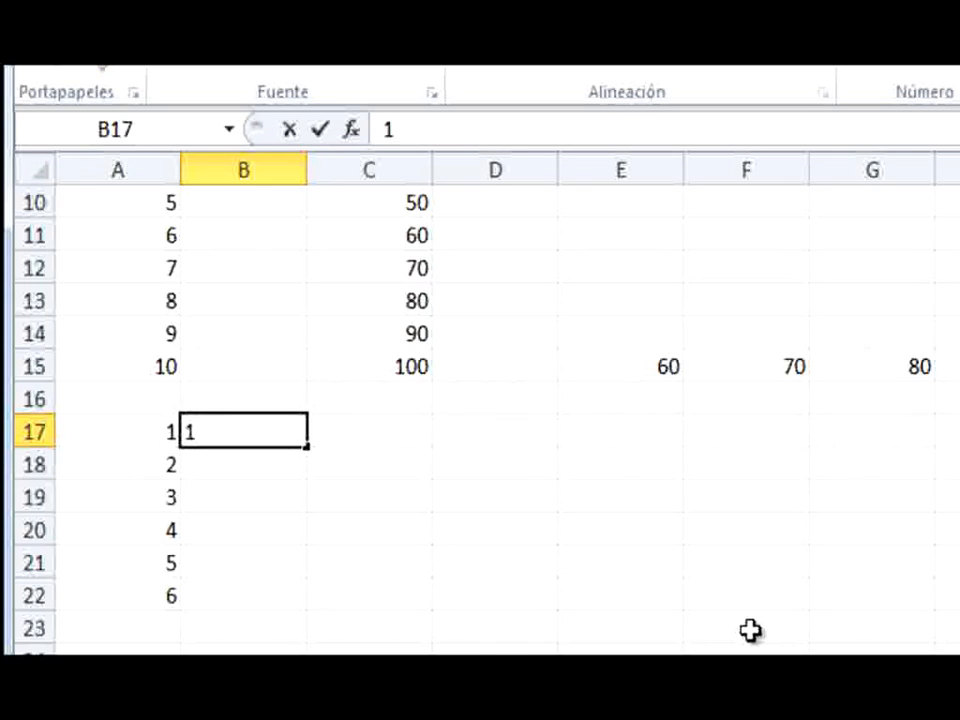
{"action": "key", "text": "Return"}
{"action": "left_click", "coordinate": [285, 434]}
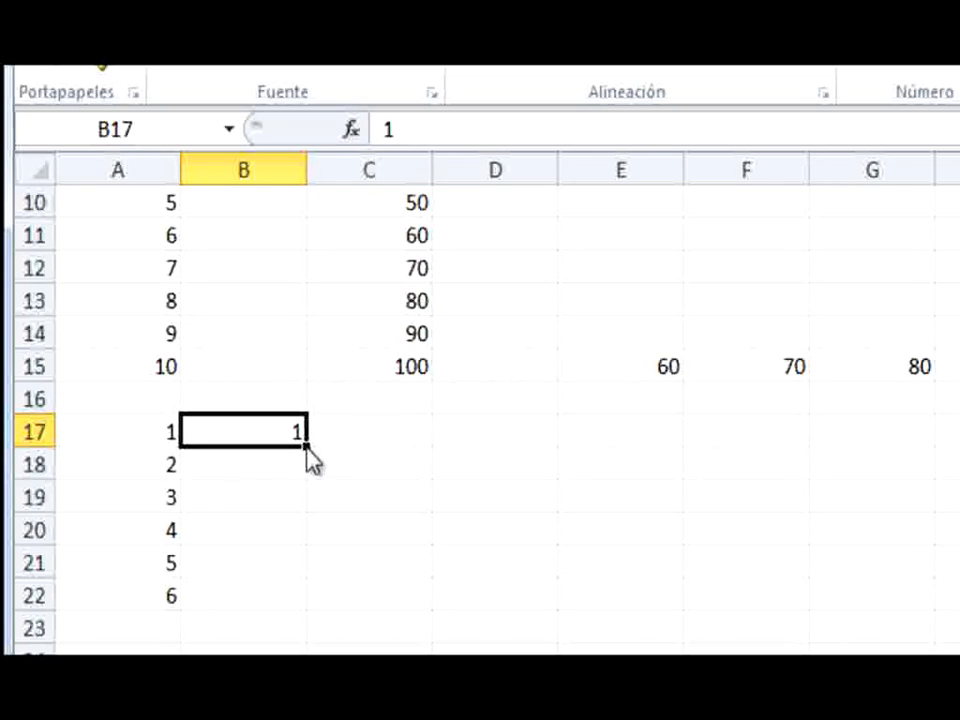
{"action": "left_click_drag", "start_coordinate": [291, 131], "coordinate": [287, 281]}
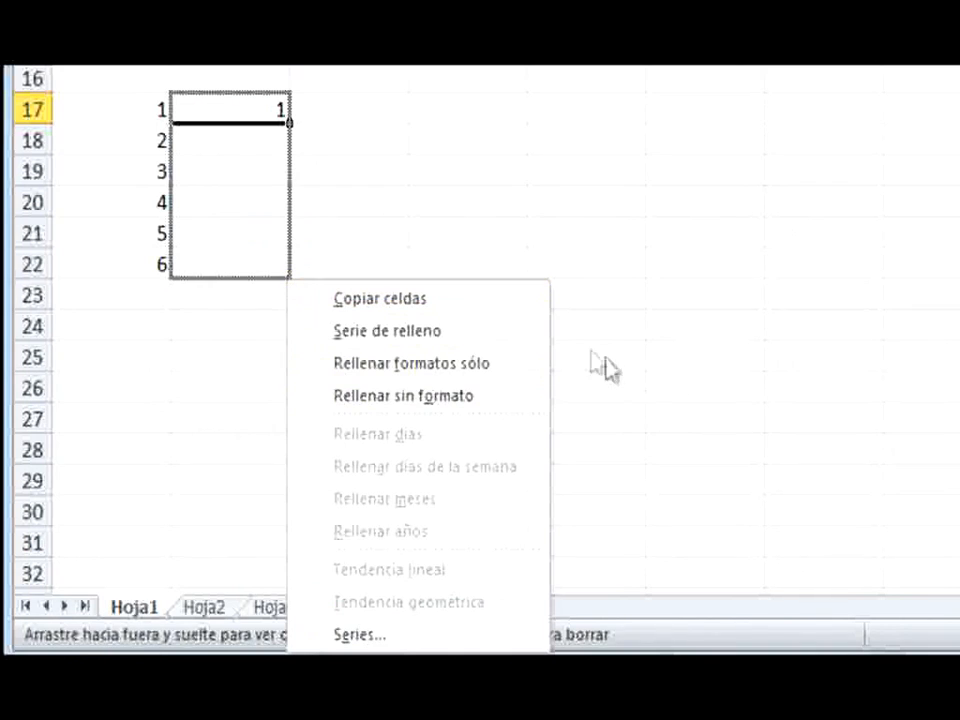
{"action": "left_click", "coordinate": [501, 338]}
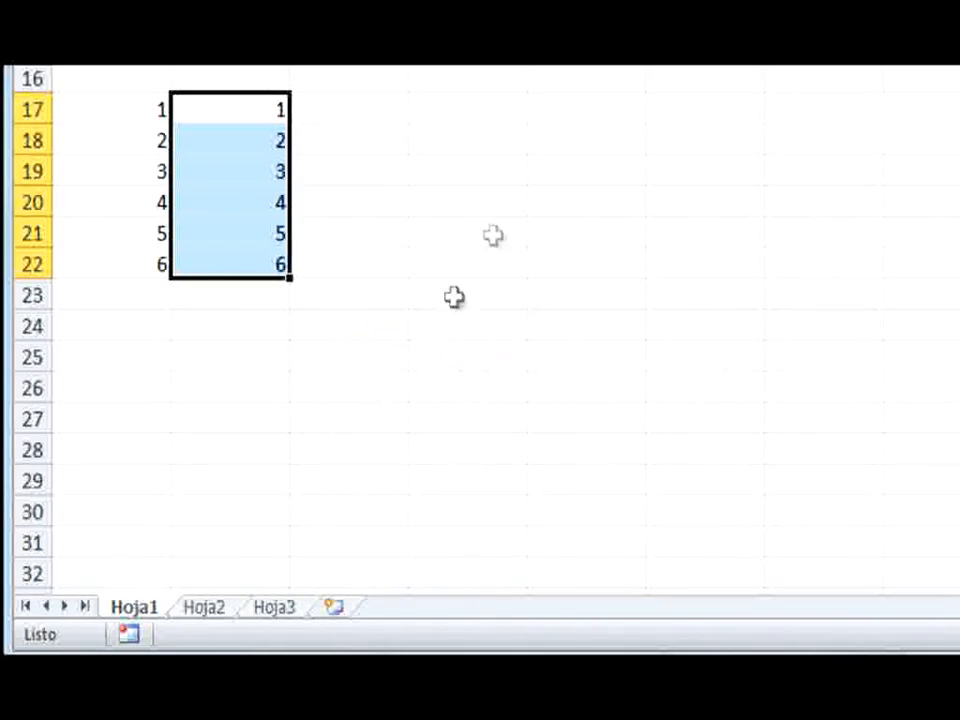
Enter 1 in cell C17 and fill it down to C22 with the Serie de relleno option
{"action": "left_click", "coordinate": [370, 108]}
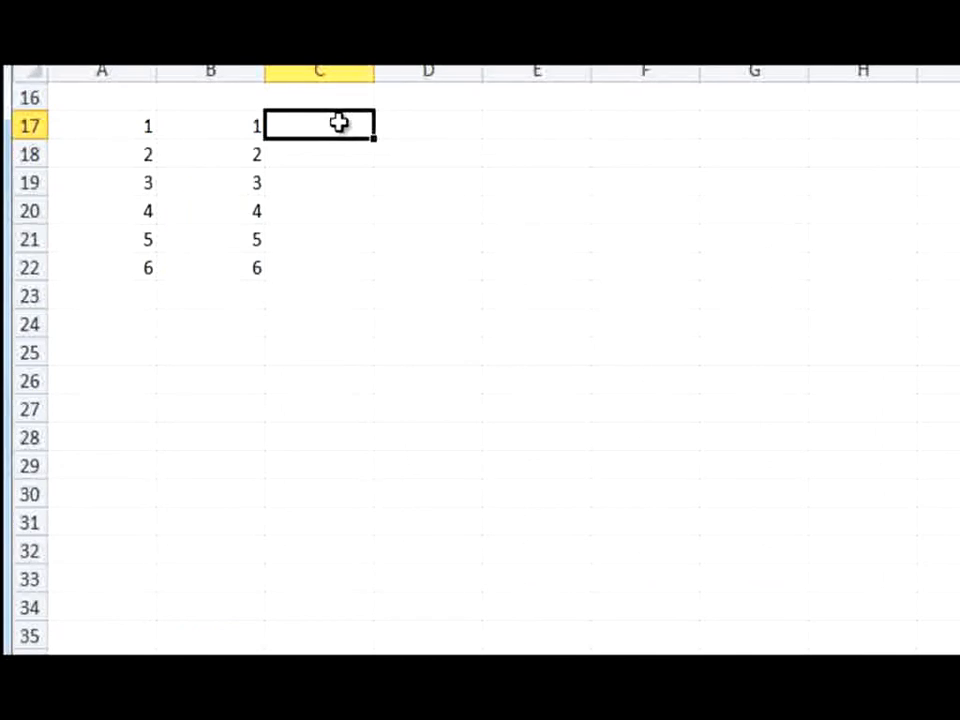
{"action": "type", "text": "1"}
{"action": "key", "text": "Return"}
{"action": "left_click", "coordinate": [360, 120]}
{"action": "left_click_drag", "start_coordinate": [376, 142], "coordinate": [375, 279]}
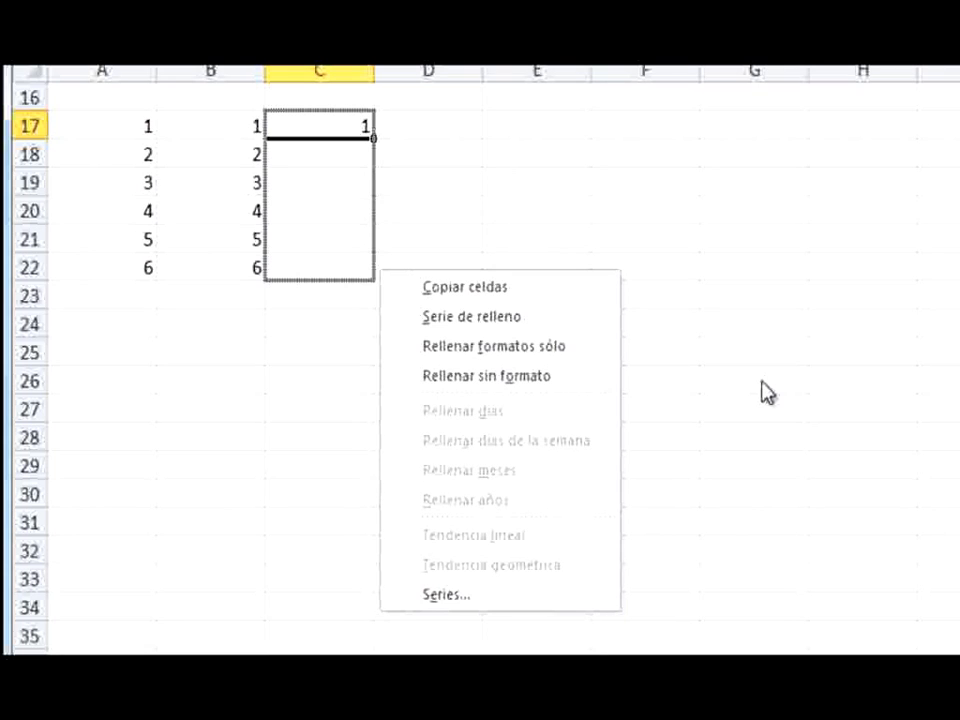
{"action": "left_click", "coordinate": [570, 328]}
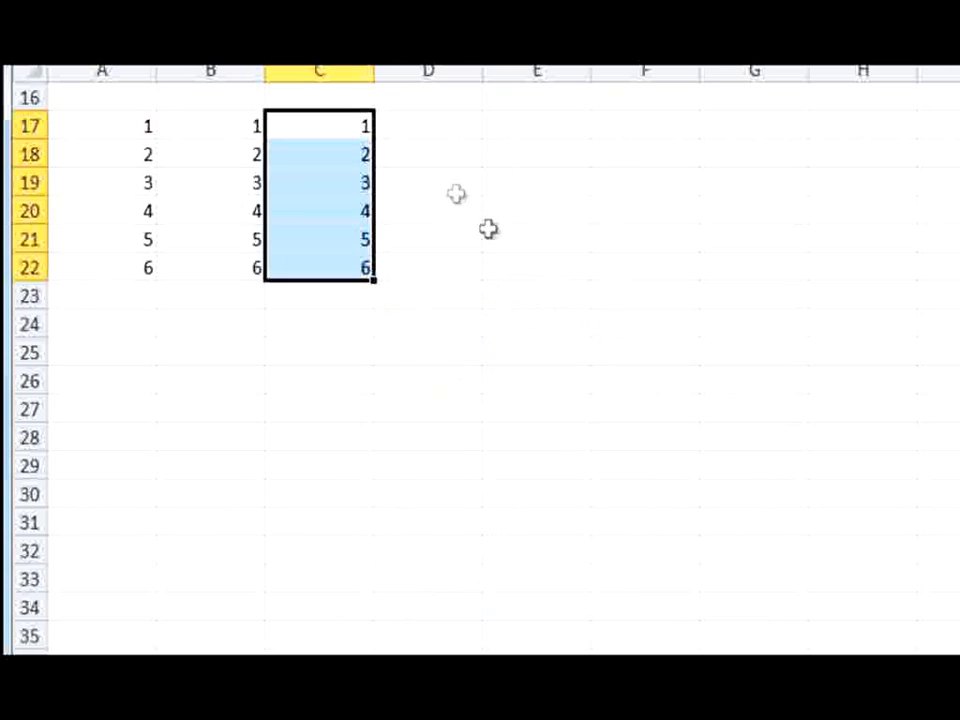
Enter the date 16/01/2007 in cell D17 and fill it down to D22 with the Rellenar días option
{"action": "left_click", "coordinate": [443, 129]}
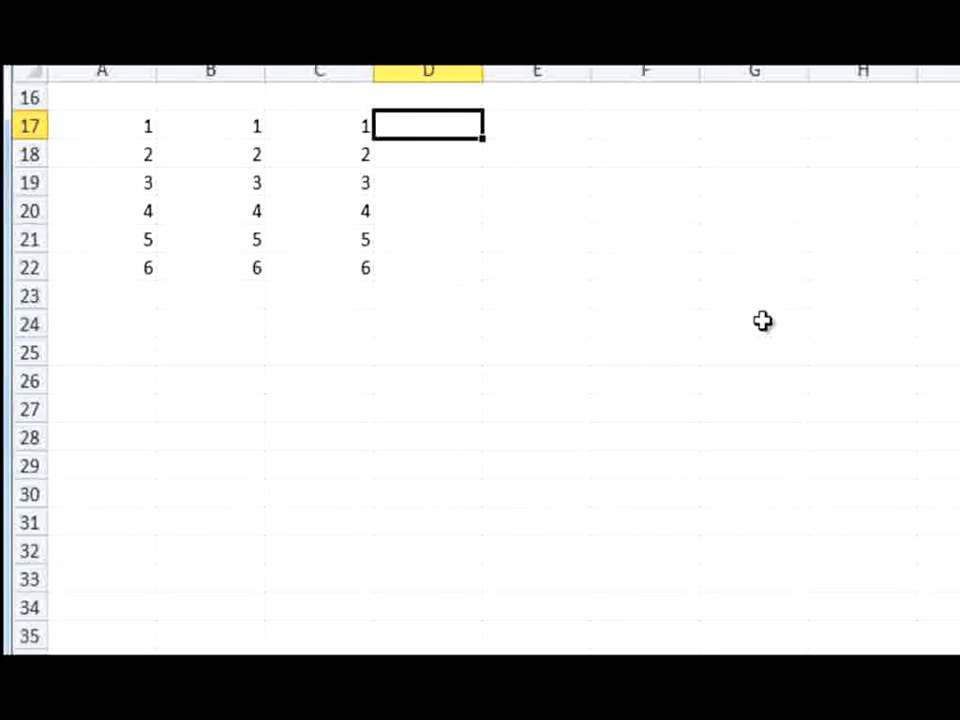
{"action": "type", "text": "16/0"}
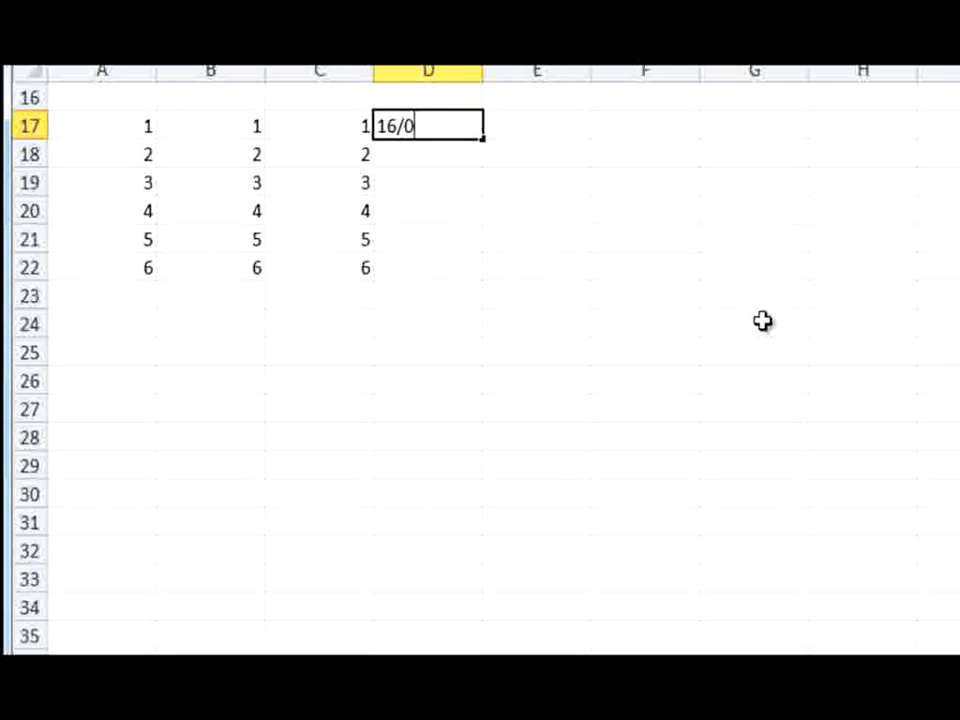
{"action": "type", "text": "1/2007"}
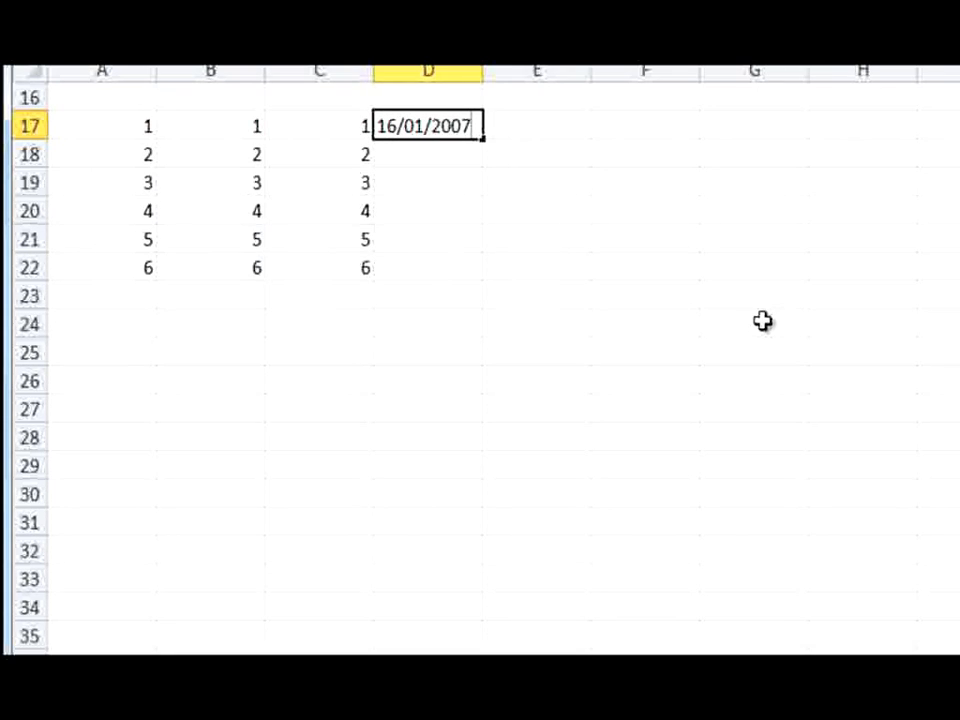
{"action": "key", "text": "Return"}
{"action": "key", "text": "Up"}
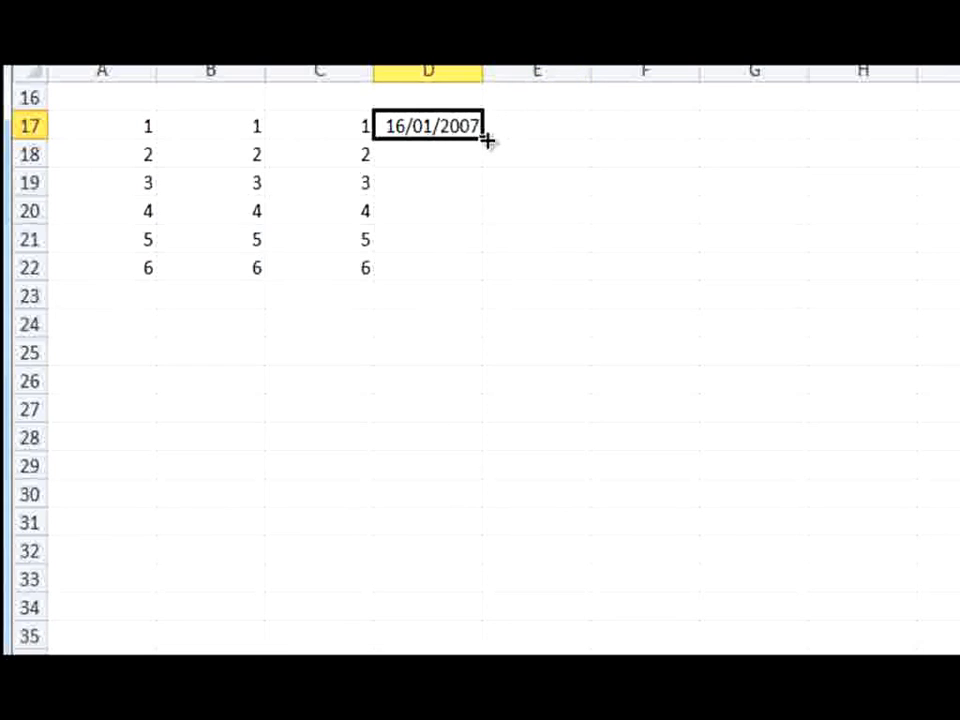
{"action": "left_click_drag", "start_coordinate": [484, 146], "coordinate": [481, 288]}
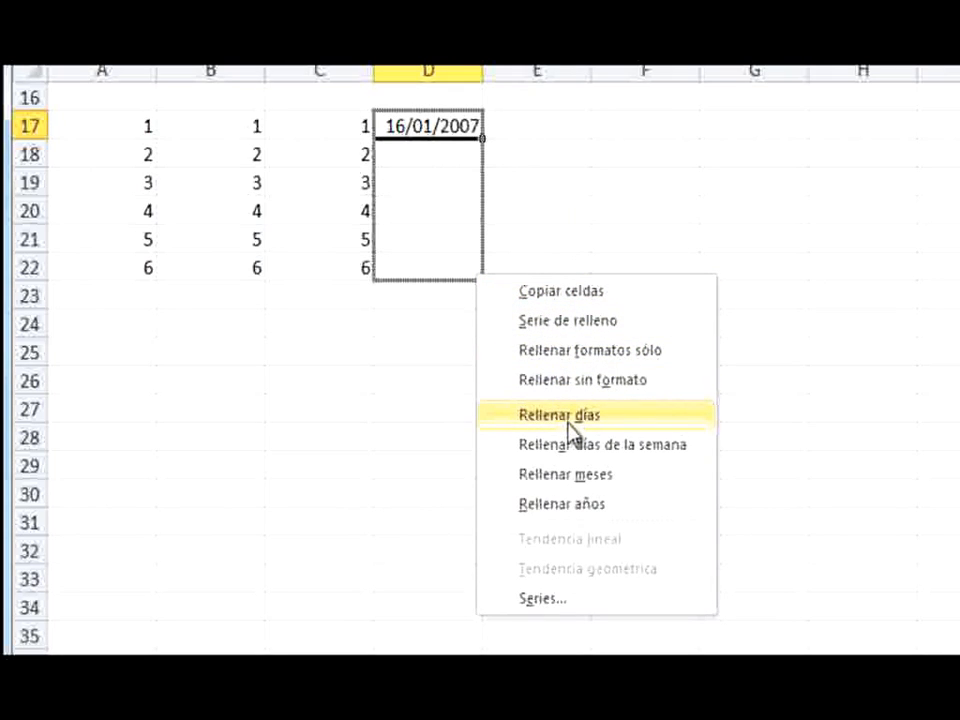
{"action": "left_click", "coordinate": [568, 425]}
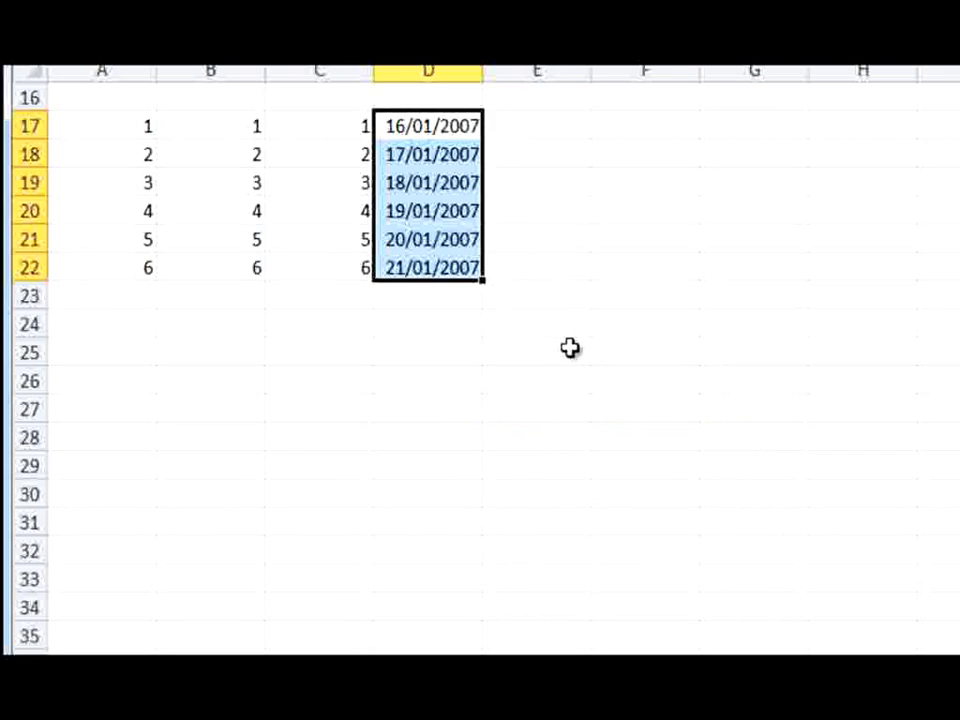
Enter the date 16/01/2007 in cell E17 and fill it down to E22 with the Rellenar meses option
{"action": "left_click", "coordinate": [567, 122]}
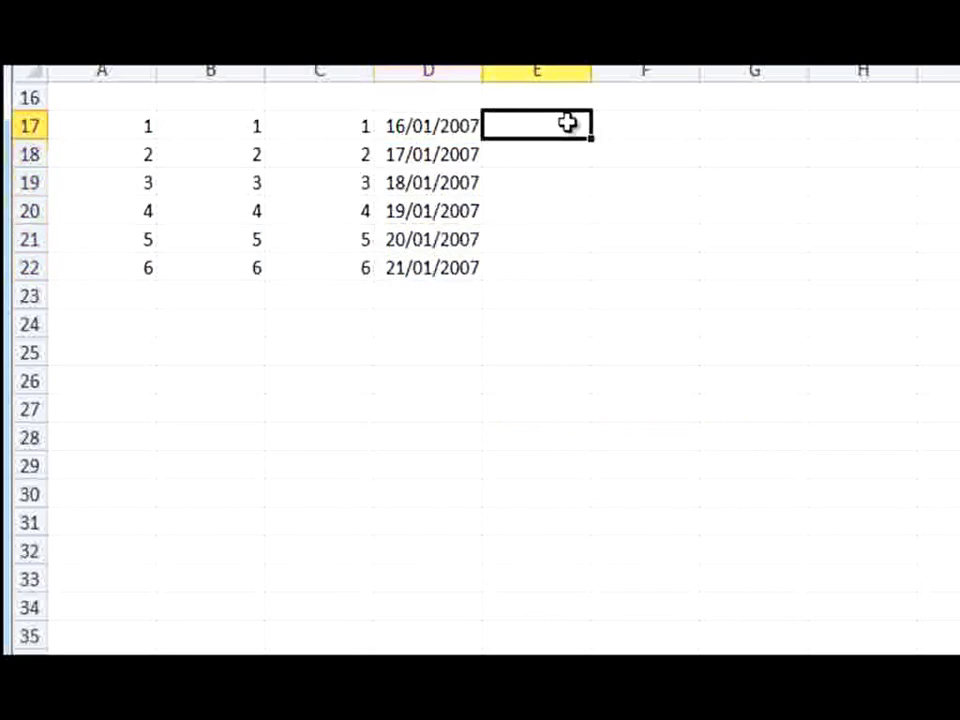
{"action": "type", "text": "1"}
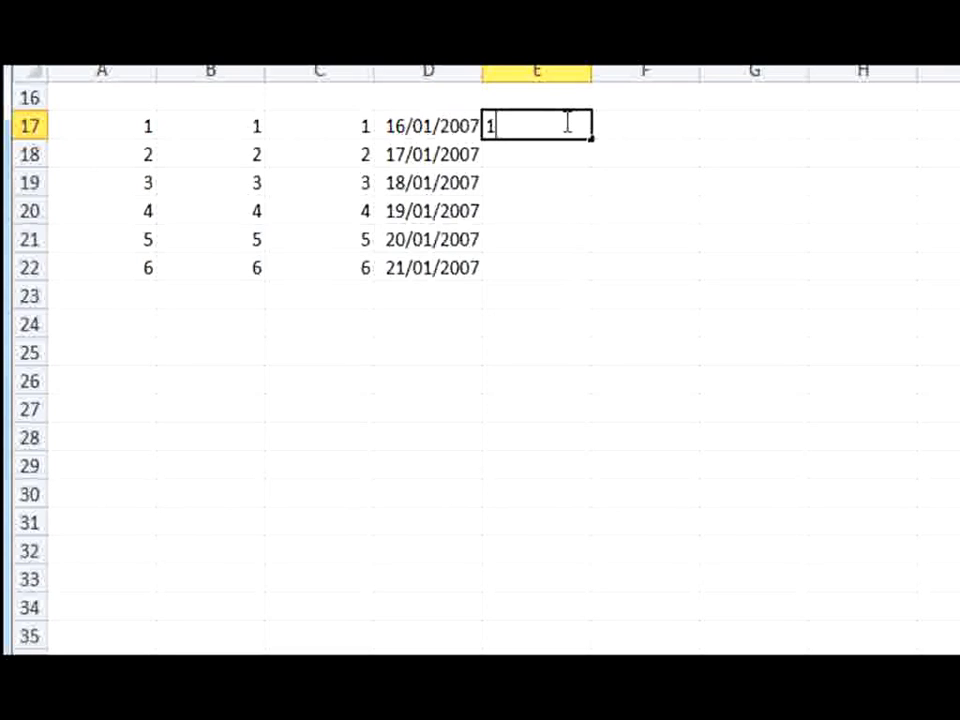
{"action": "type", "text": "6/01"}
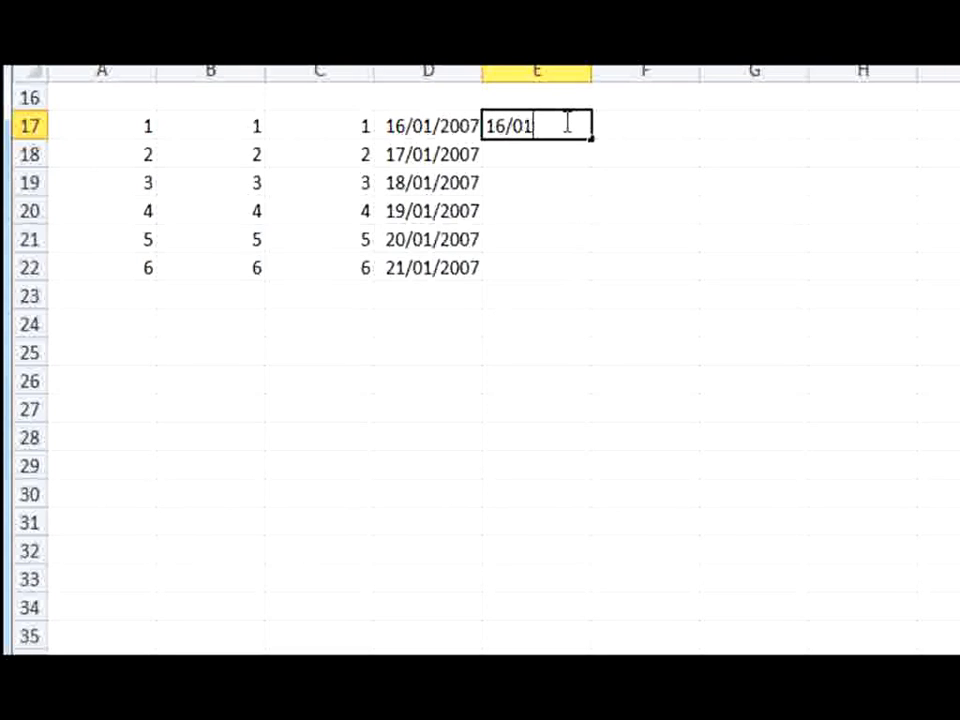
{"action": "type", "text": "/2007"}
{"action": "key", "text": "Return"}
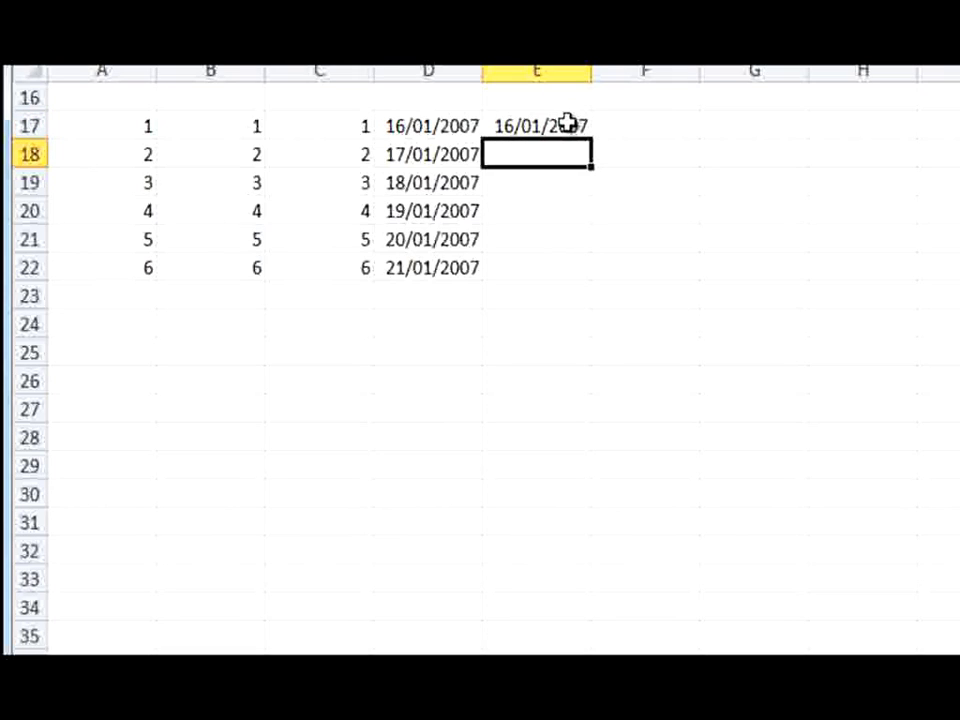
{"action": "left_click", "coordinate": [566, 122]}
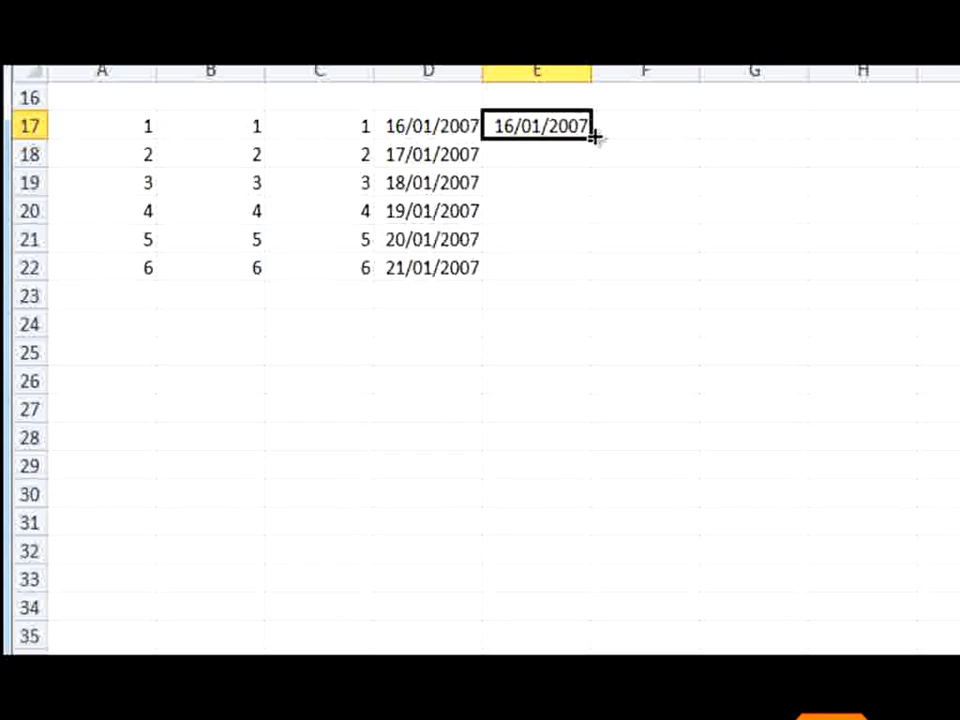
{"action": "left_click_drag", "start_coordinate": [594, 137], "coordinate": [589, 285]}
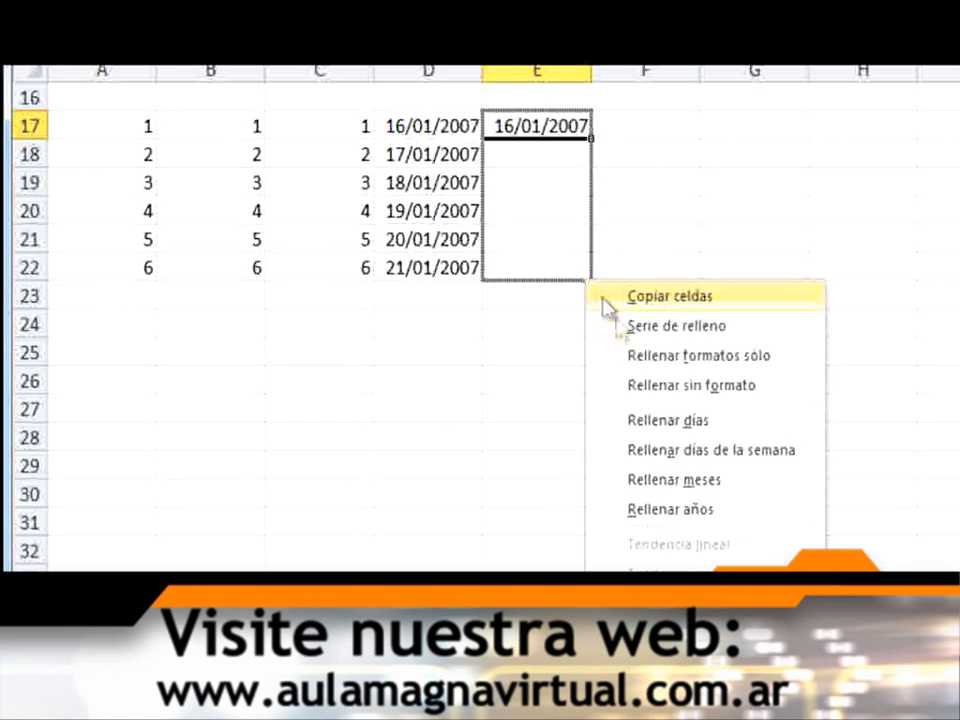
{"action": "left_click", "coordinate": [693, 482]}
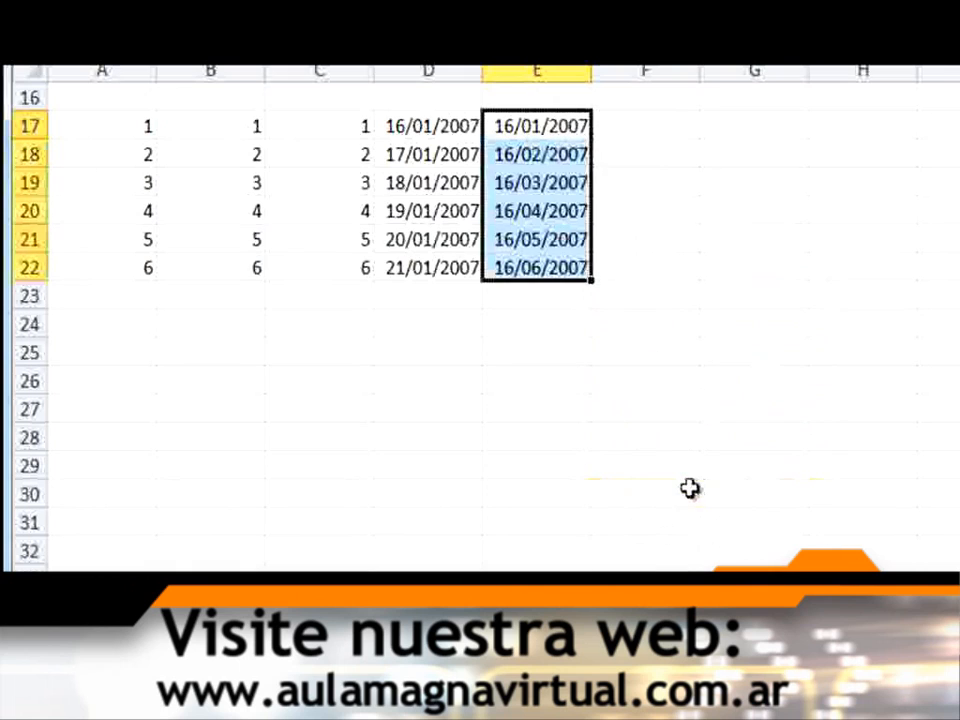
Enter the date 16/01/2007 in cell F17 and fill it down to F22 with the Rellenar años option
{"action": "left_click", "coordinate": [661, 125]}
{"action": "type", "text": "16"}
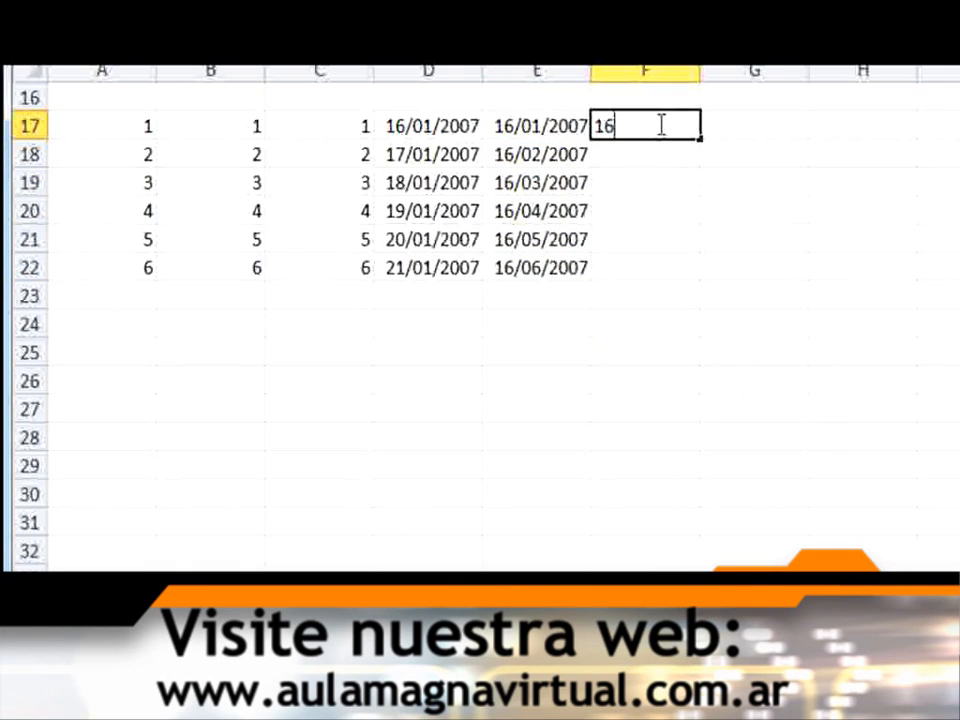
{"action": "type", "text": "/01"}
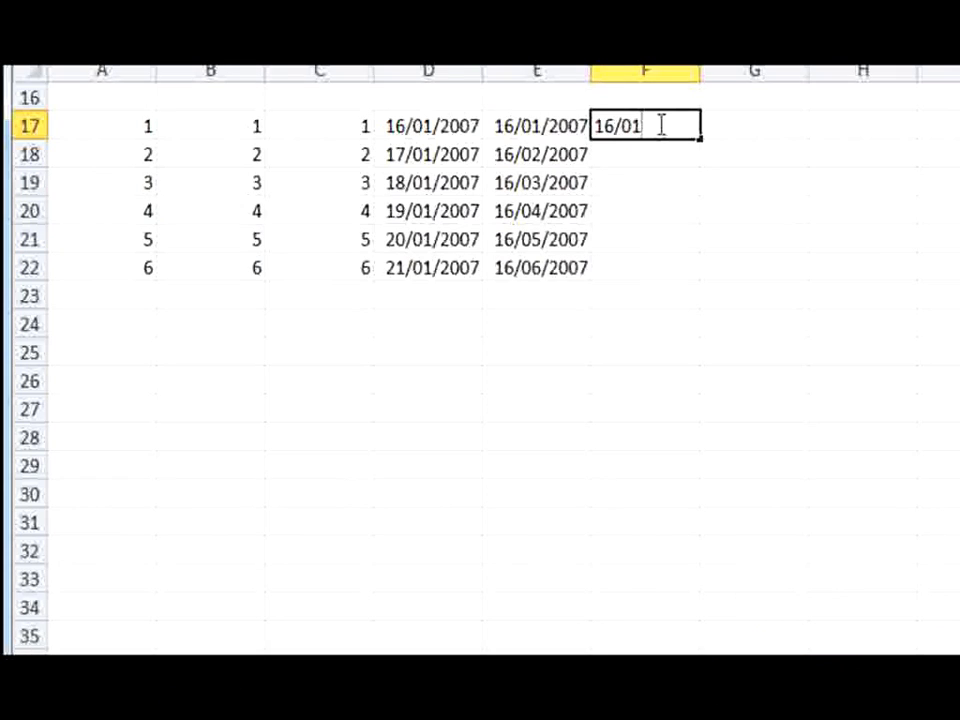
{"action": "type", "text": "/2007"}
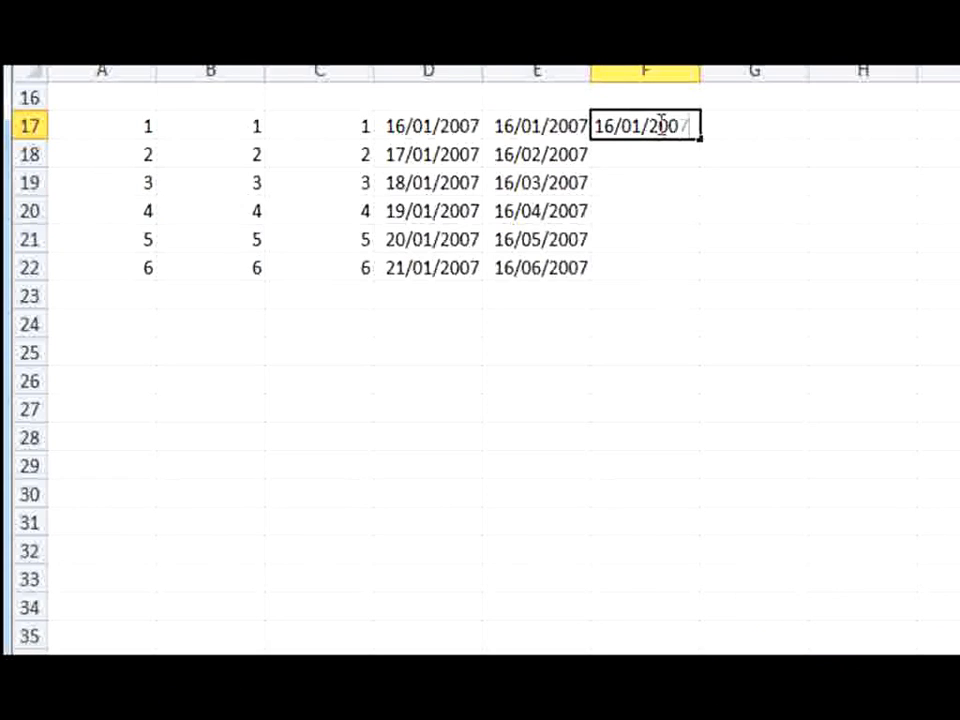
{"action": "key", "text": "Return"}
{"action": "left_click", "coordinate": [662, 125]}
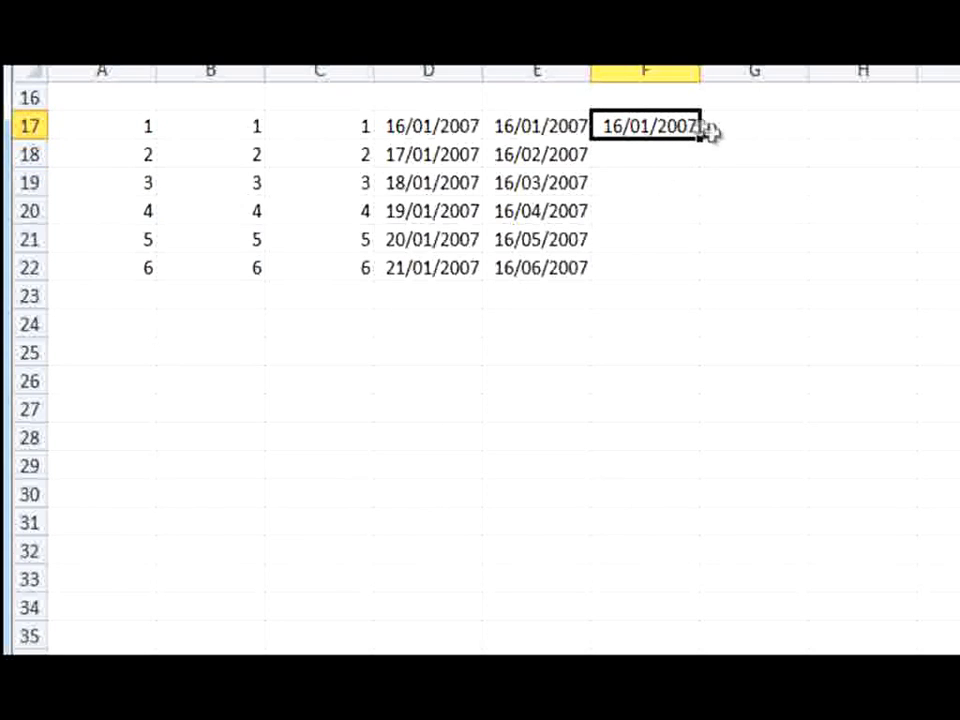
{"action": "left_click_drag", "start_coordinate": [700, 137], "coordinate": [706, 290]}
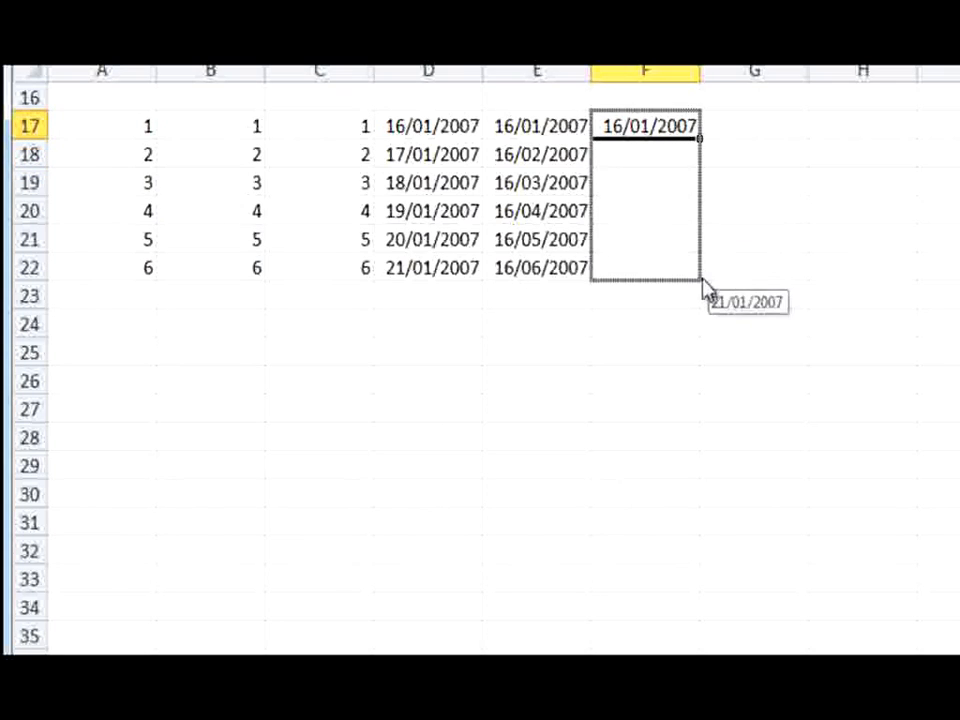
{"action": "left_click", "coordinate": [800, 508]}
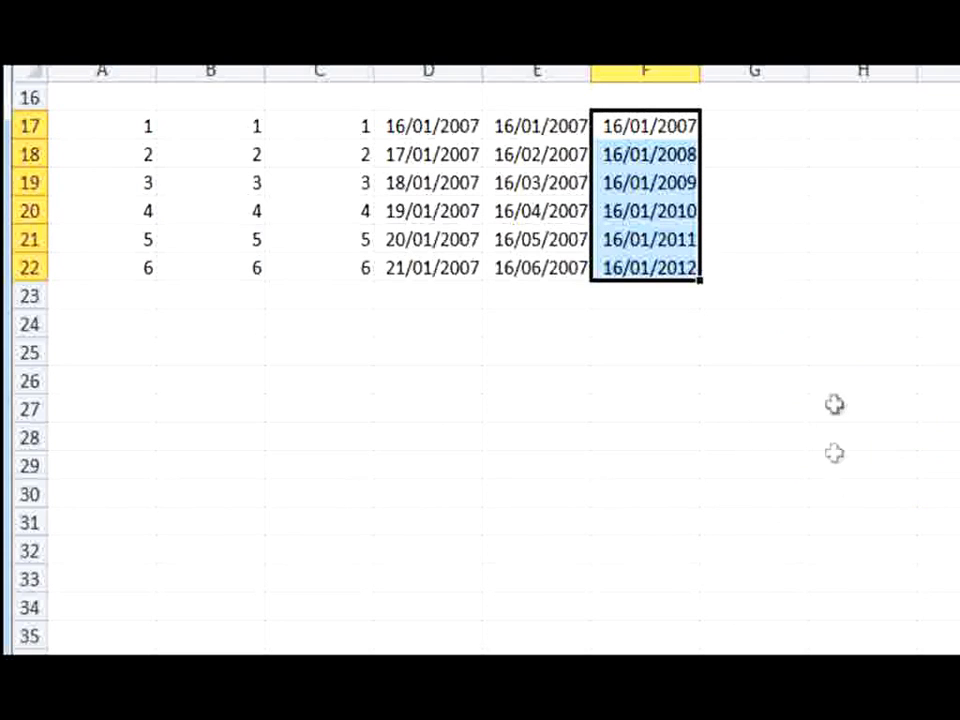
{"action": "left_click", "coordinate": [842, 484]}
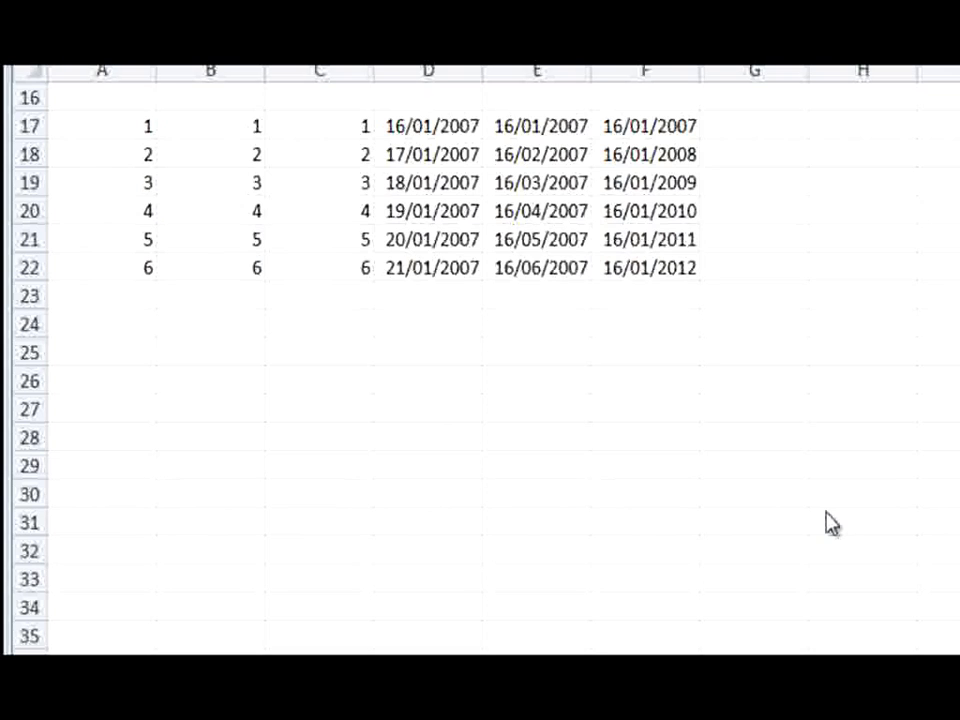
Open the custom lists editor (Modificar listas personalizadas) from the advanced Excel options
{"action": "left_click", "coordinate": [100, 126]}
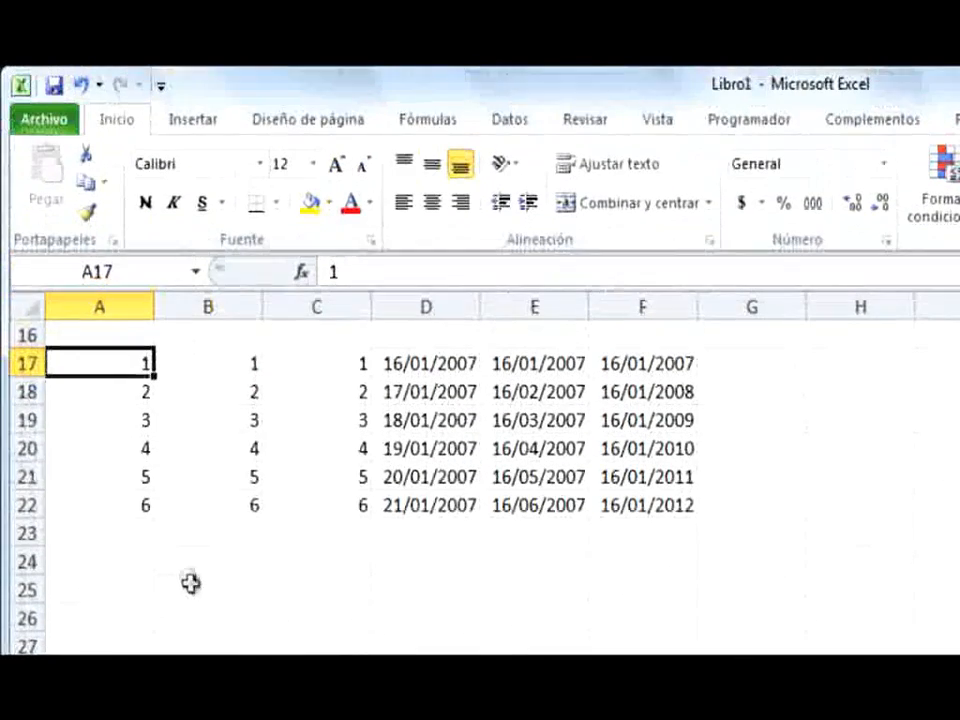
{"action": "left_click", "coordinate": [48, 120]}
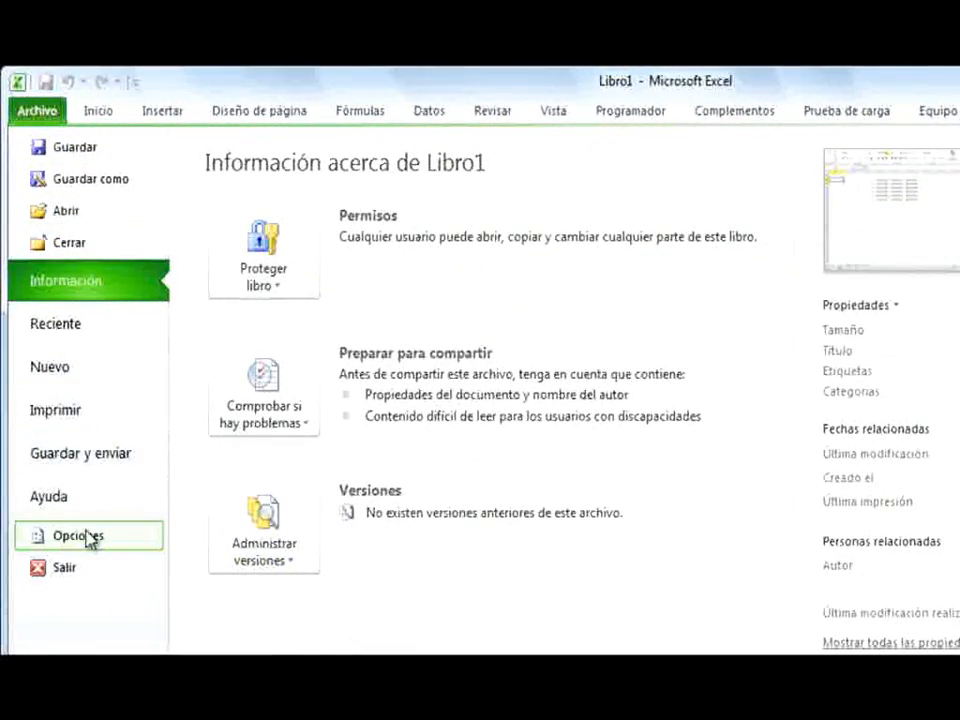
{"action": "left_click", "coordinate": [88, 537]}
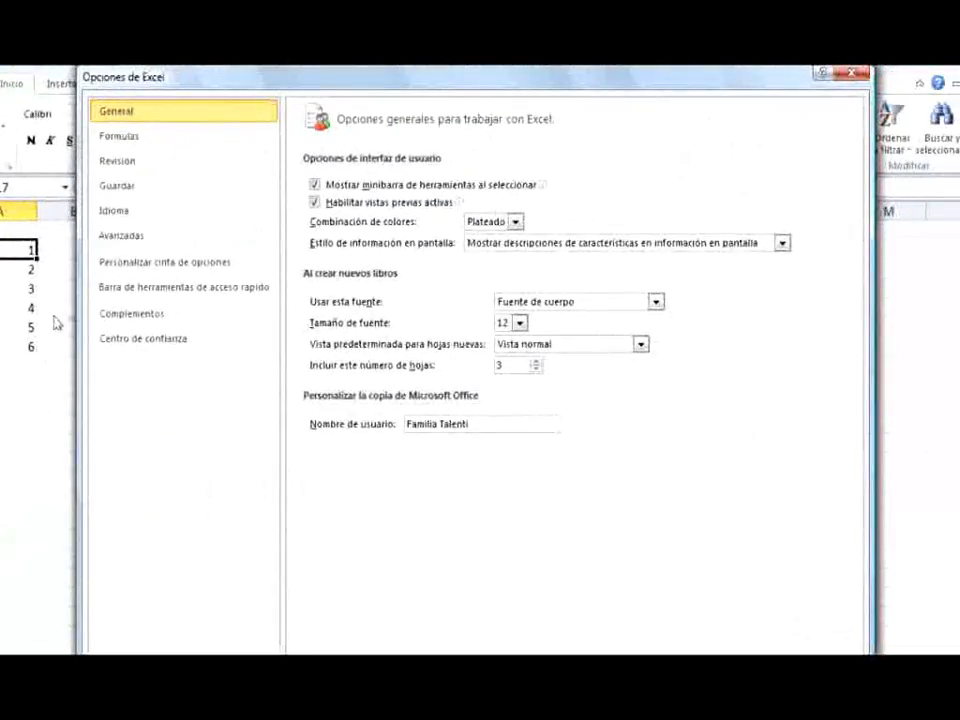
{"action": "left_click", "coordinate": [112, 240]}
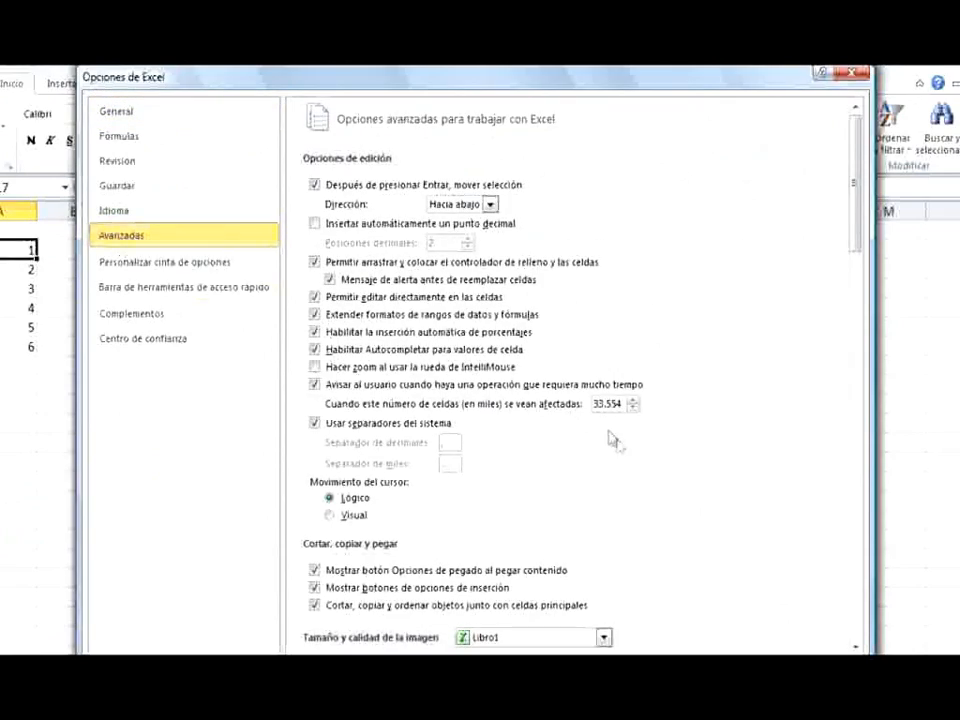
{"action": "scroll", "coordinate": [758, 500], "scroll_direction": "down", "scroll_amount": 3}
{"action": "scroll", "coordinate": [758, 500], "scroll_direction": "down", "scroll_amount": 12}
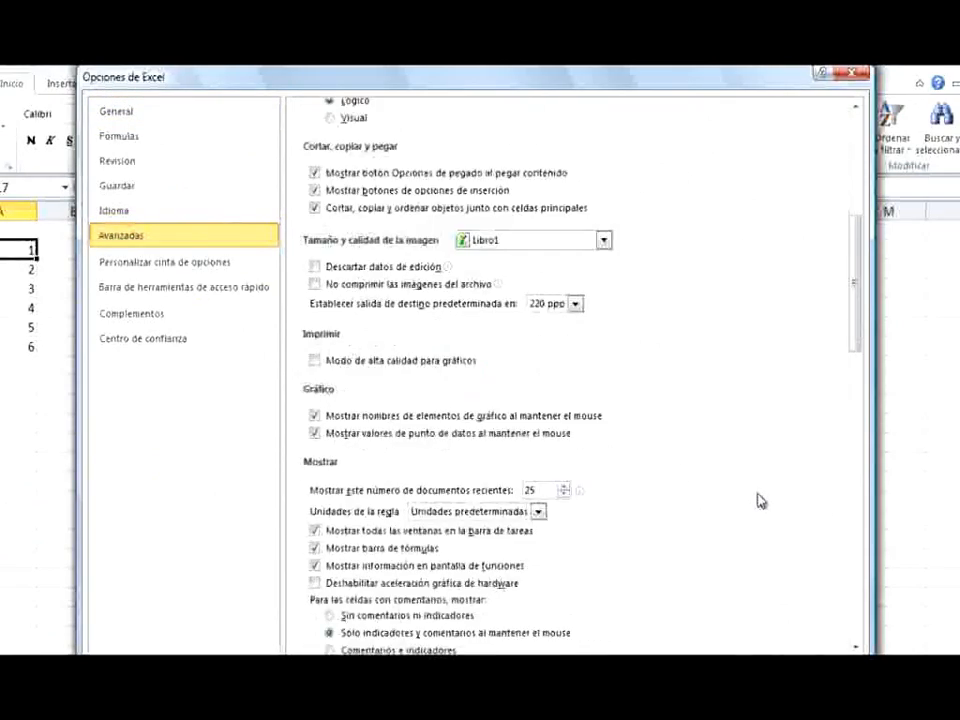
{"action": "scroll", "coordinate": [758, 500], "scroll_direction": "down", "scroll_amount": 10}
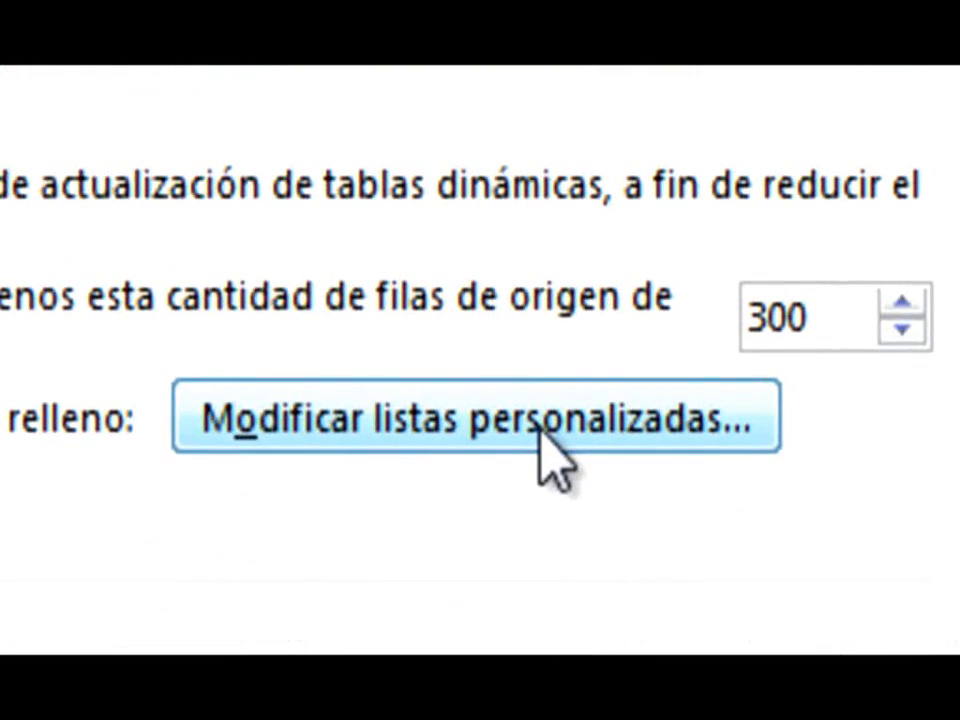
{"action": "left_click", "coordinate": [540, 428]}
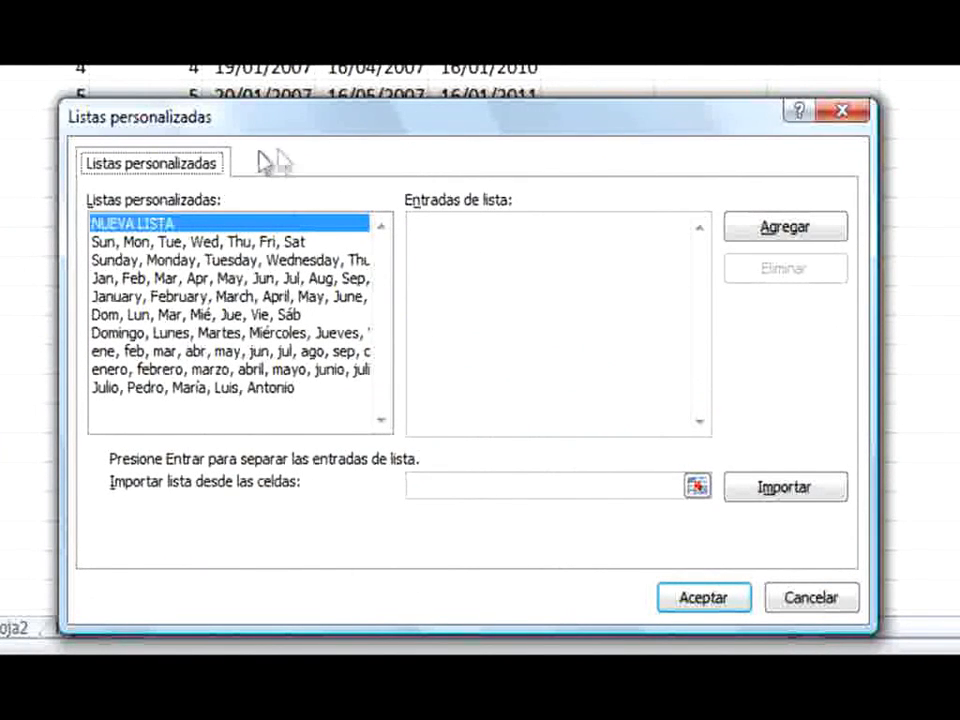
Enter five first names separated by commas as list entries and add them as a new custom list
{"action": "left_click", "coordinate": [436, 240]}
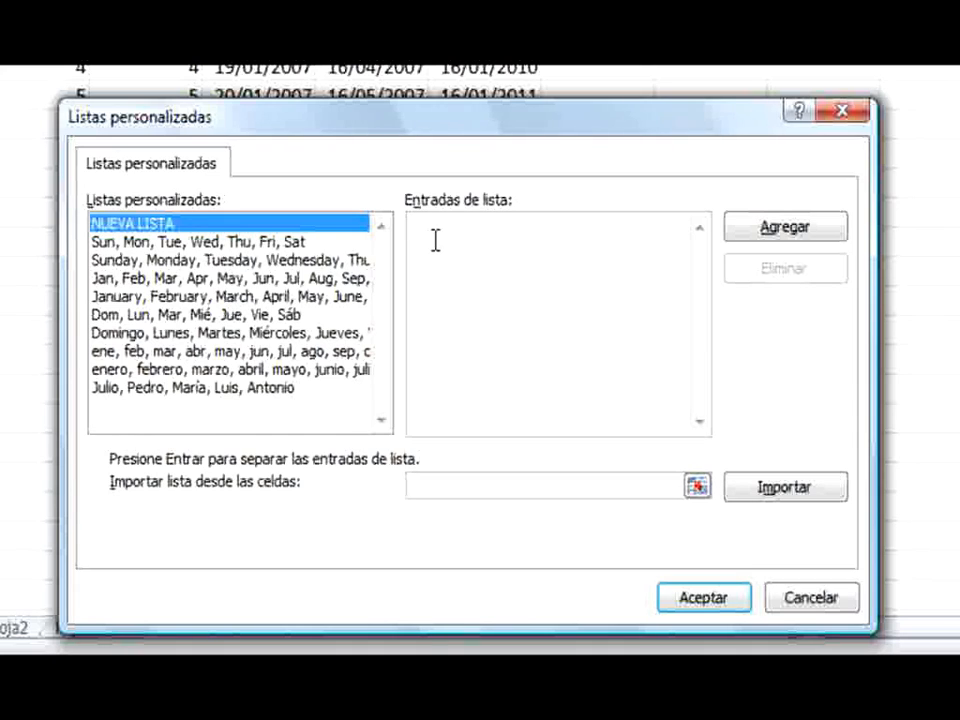
{"action": "type", "text": "María, José, Eduardo, A"}
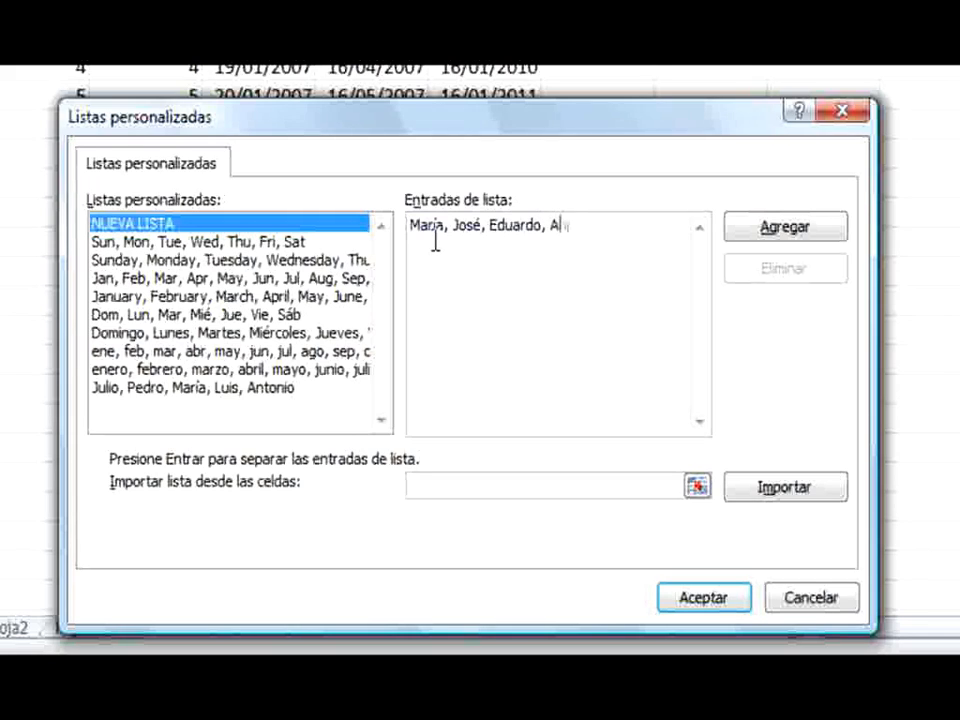
{"action": "type", "text": "ndrea, Mariana"}
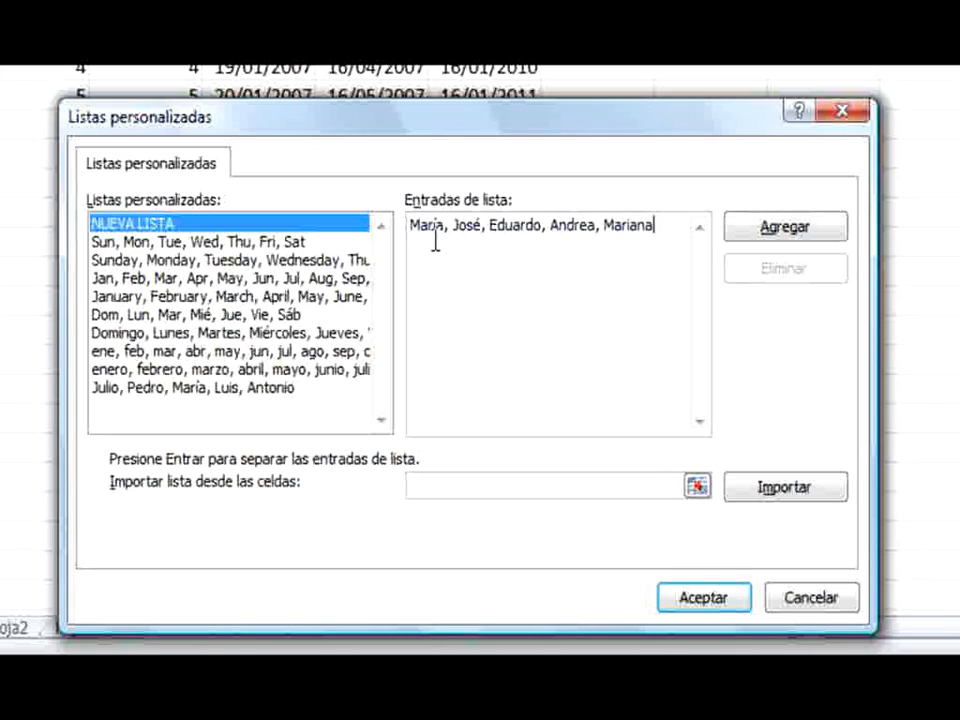
{"action": "left_click", "coordinate": [748, 230]}
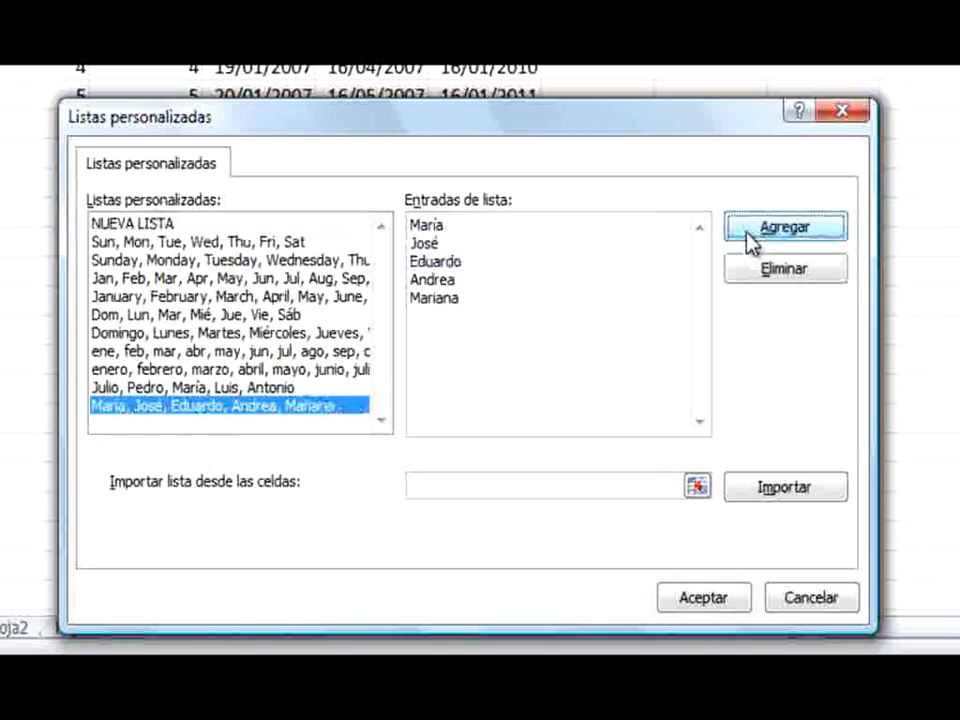
Permanently delete the older custom list of first names, directly above the newly added one
{"action": "left_click", "coordinate": [278, 388]}
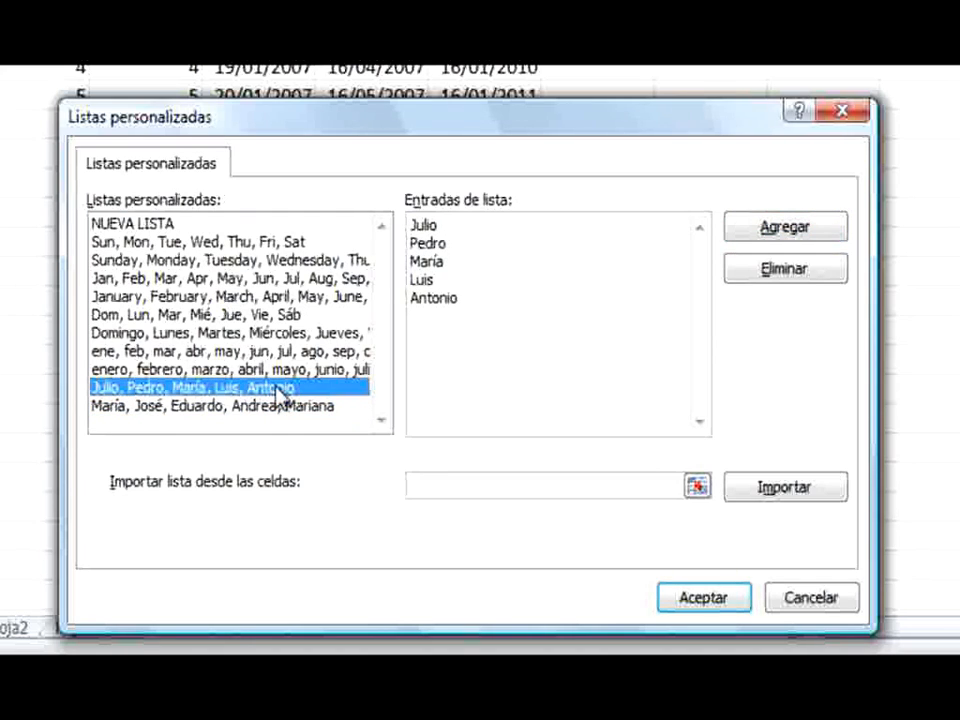
{"action": "left_click", "coordinate": [767, 280]}
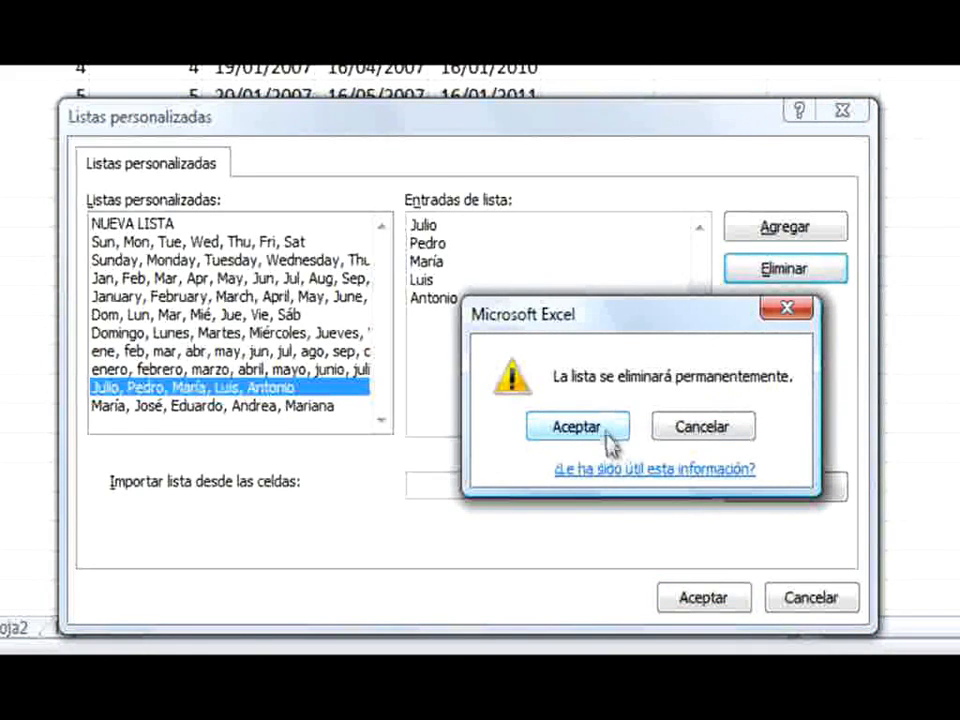
{"action": "left_click", "coordinate": [609, 436]}
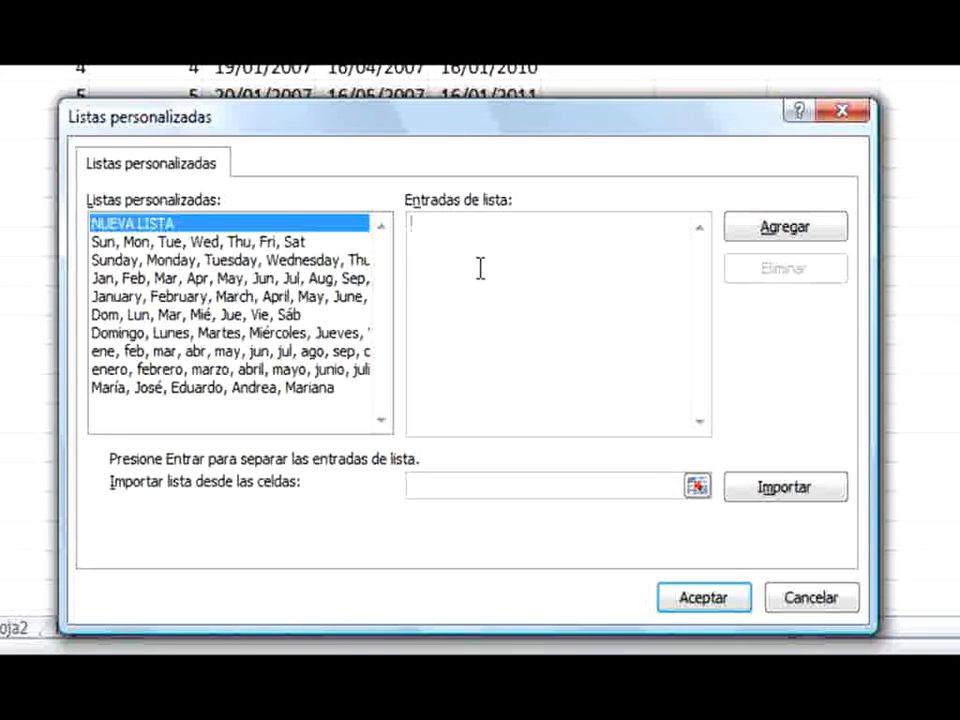
Add a new custom list with the entries Microsoft, Apple, Nokia, Sony, HP and accept the changes back to the worksheet
{"action": "type", "text": "Microsoft, "}
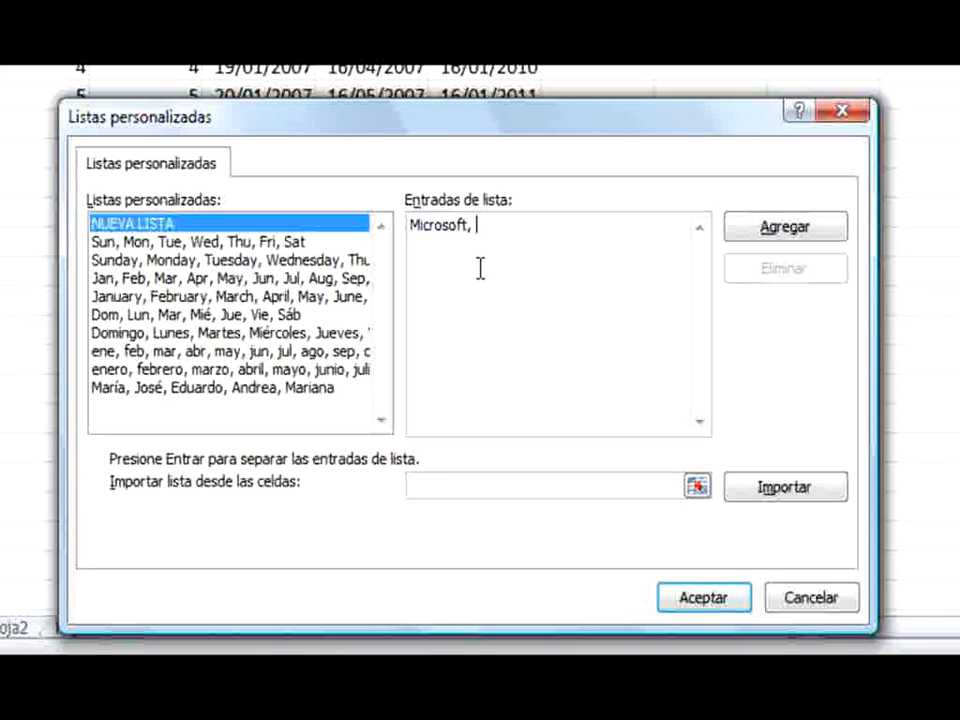
{"action": "type", "text": "Apple, Nokia"}
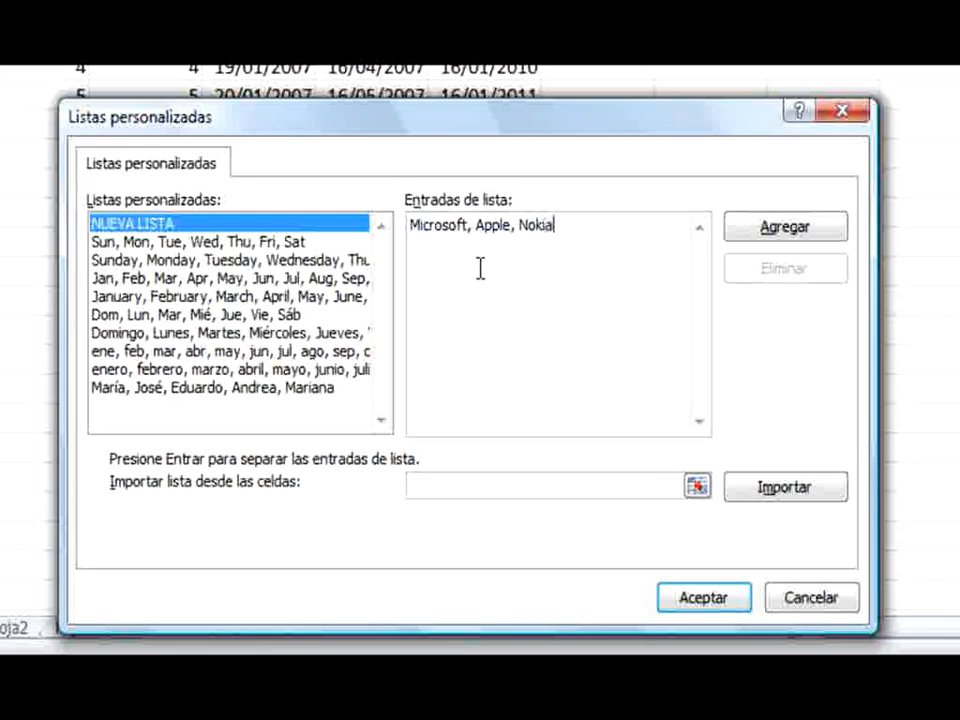
{"action": "type", "text": ", Sony, "}
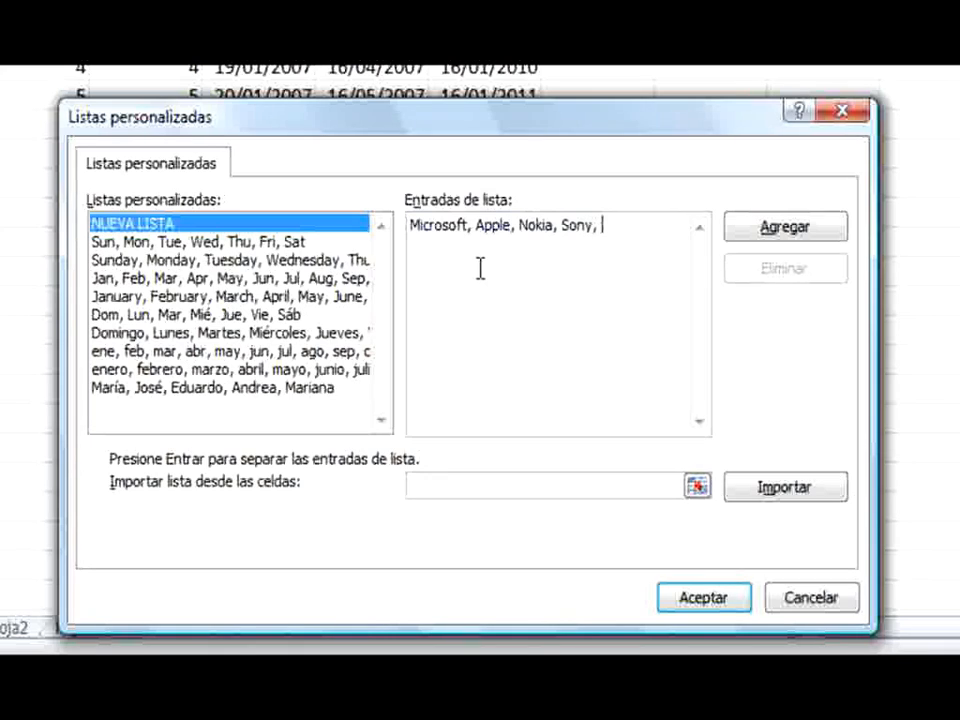
{"action": "type", "text": "HP"}
{"action": "left_click", "coordinate": [748, 238]}
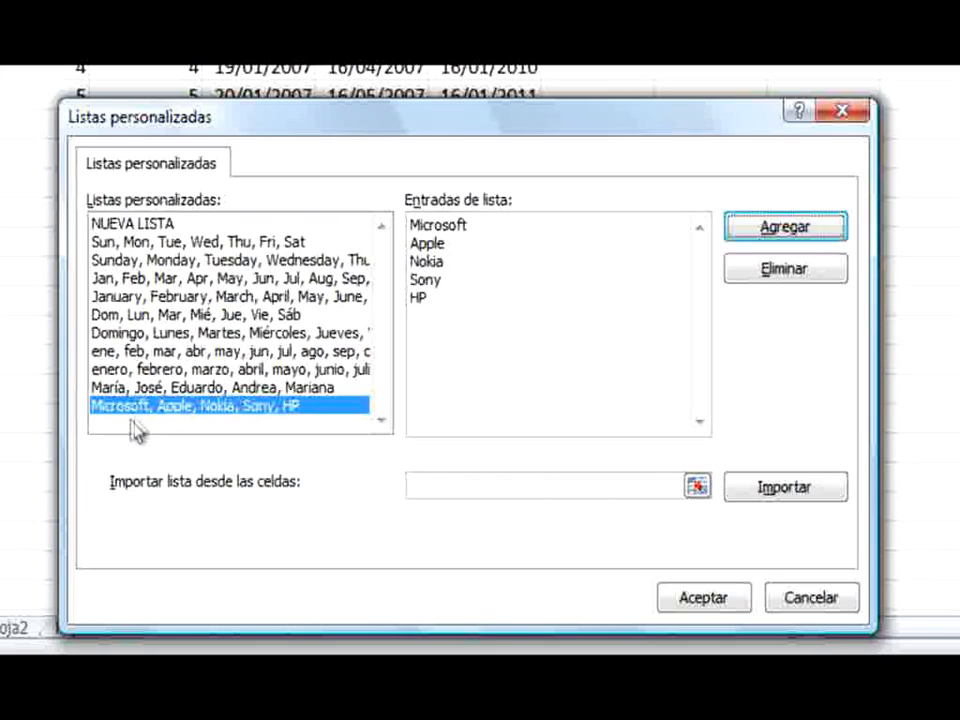
{"action": "left_click", "coordinate": [722, 595]}
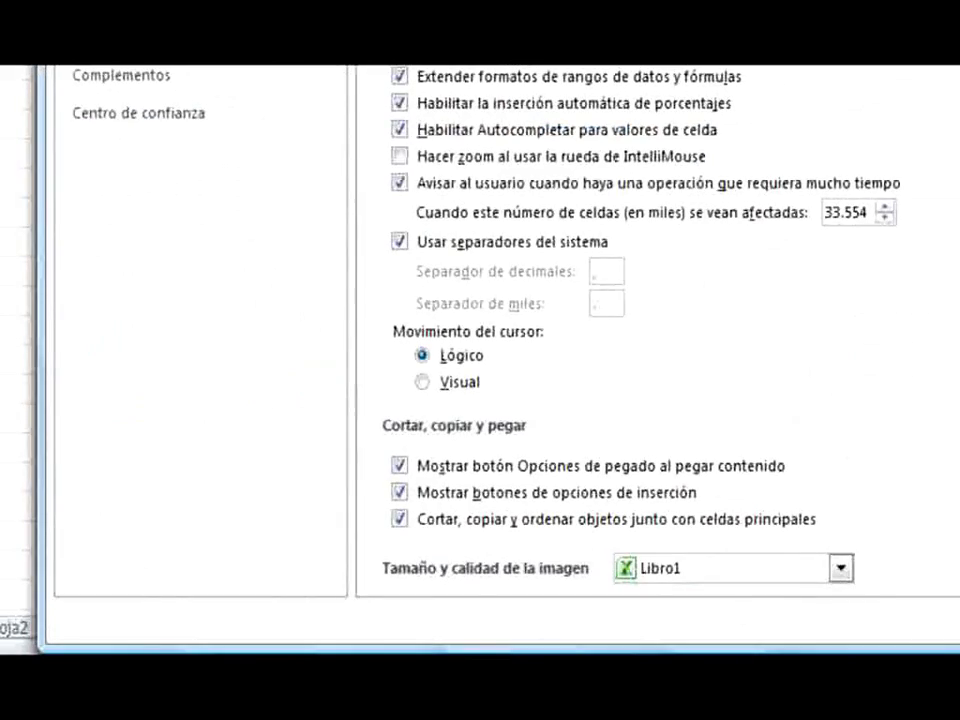
{"action": "left_click", "coordinate": [798, 630]}
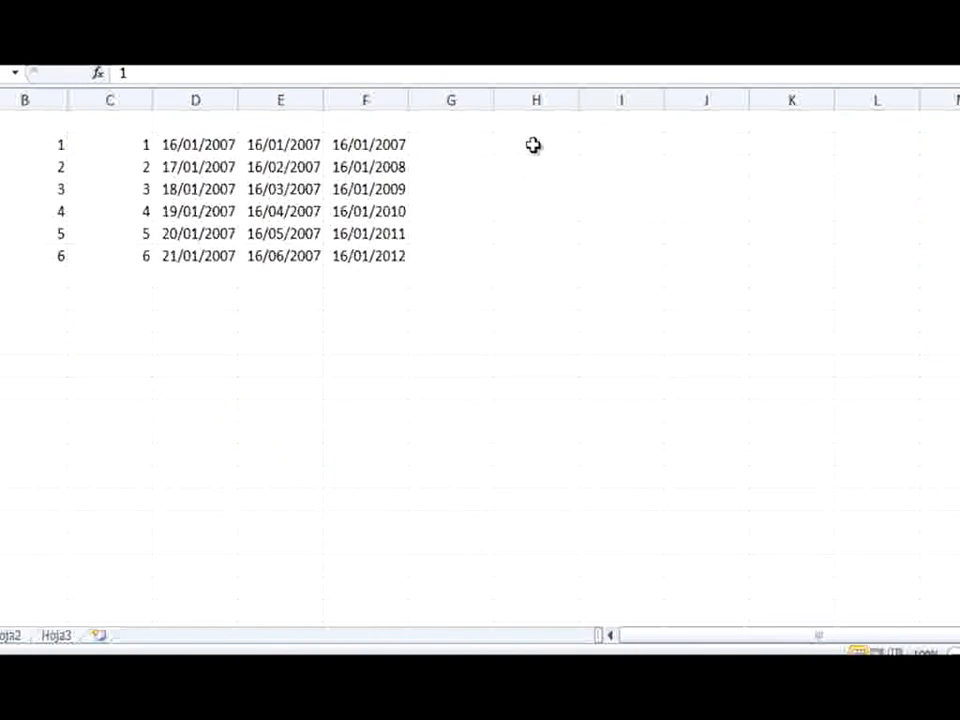
Enter the first name from the custom names list in cell H17 and autofill it down to H22
{"action": "left_click", "coordinate": [533, 145]}
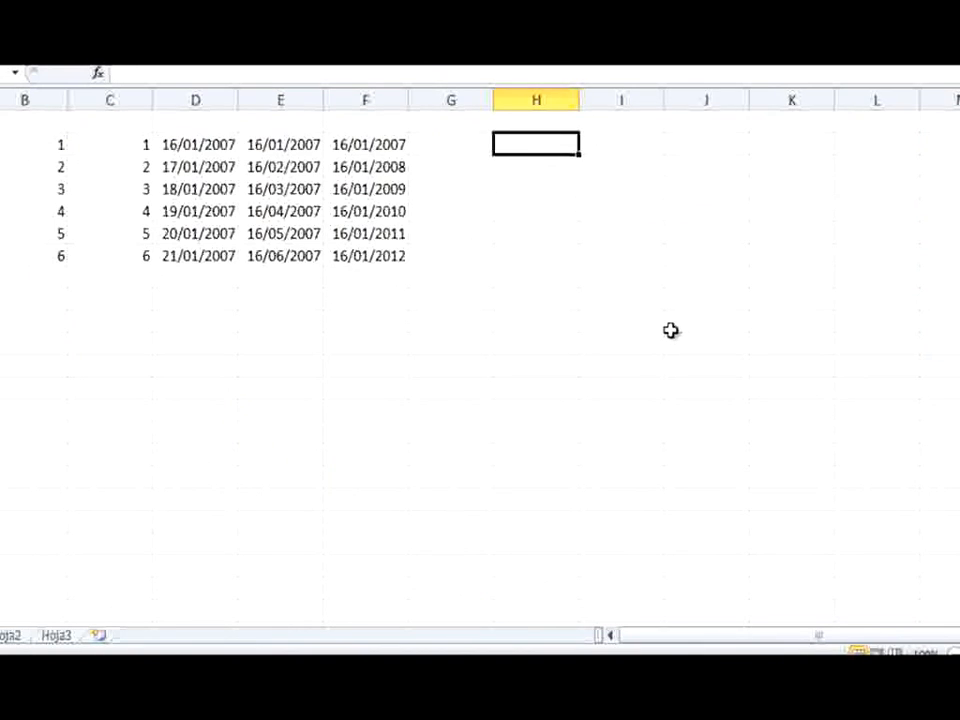
{"action": "type", "text": "Ma"}
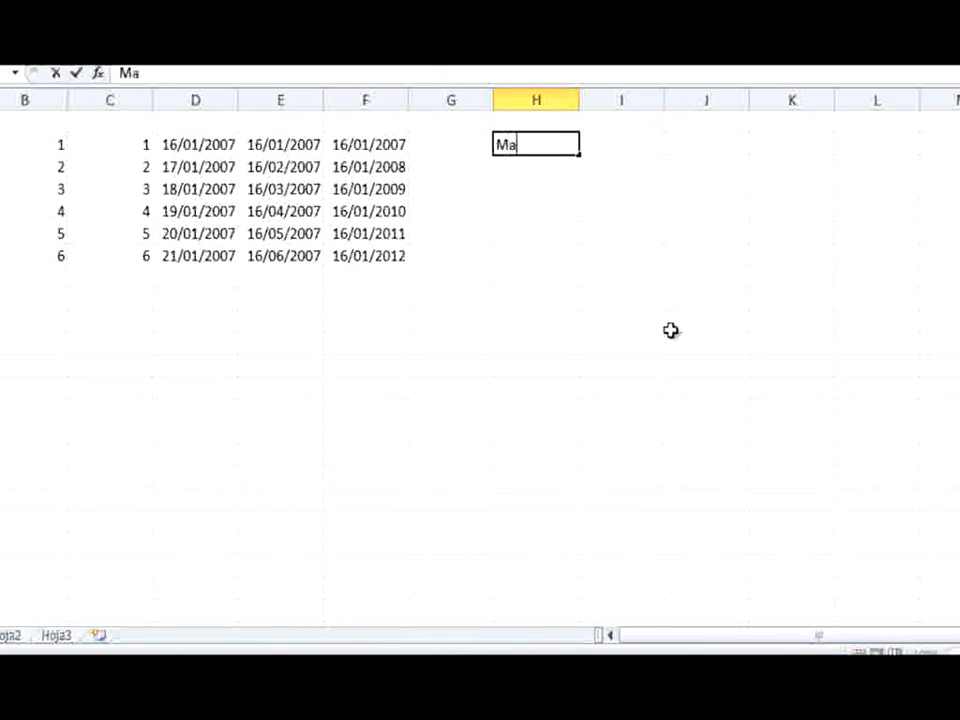
{"action": "type", "text": "ria"}
{"action": "key", "text": "Return"}
{"action": "key", "text": "Up"}
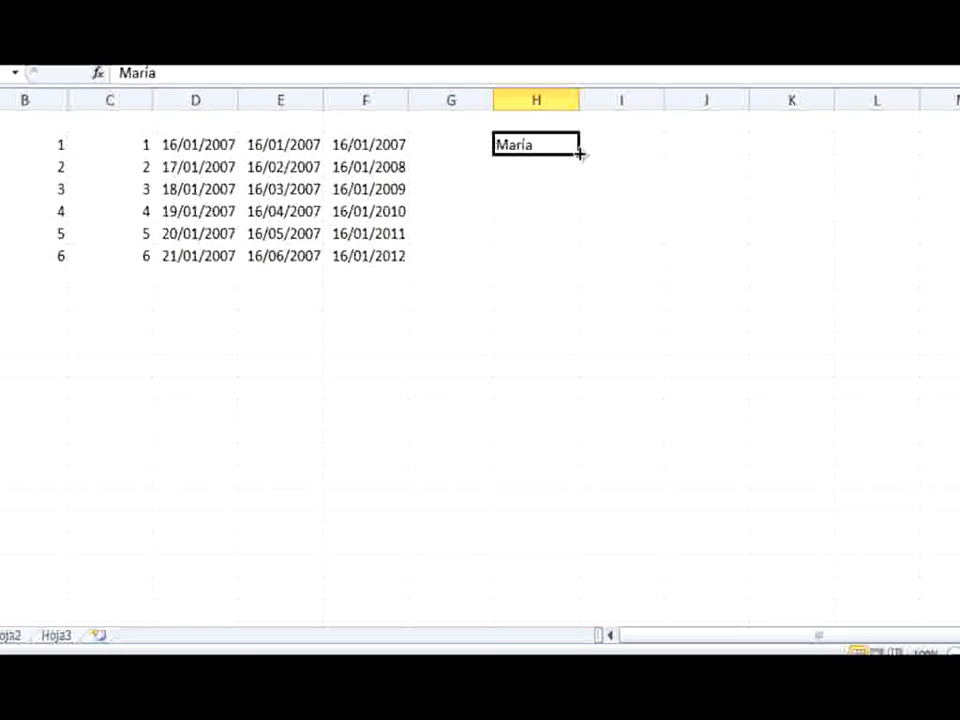
{"action": "left_click_drag", "start_coordinate": [580, 153], "coordinate": [583, 261]}
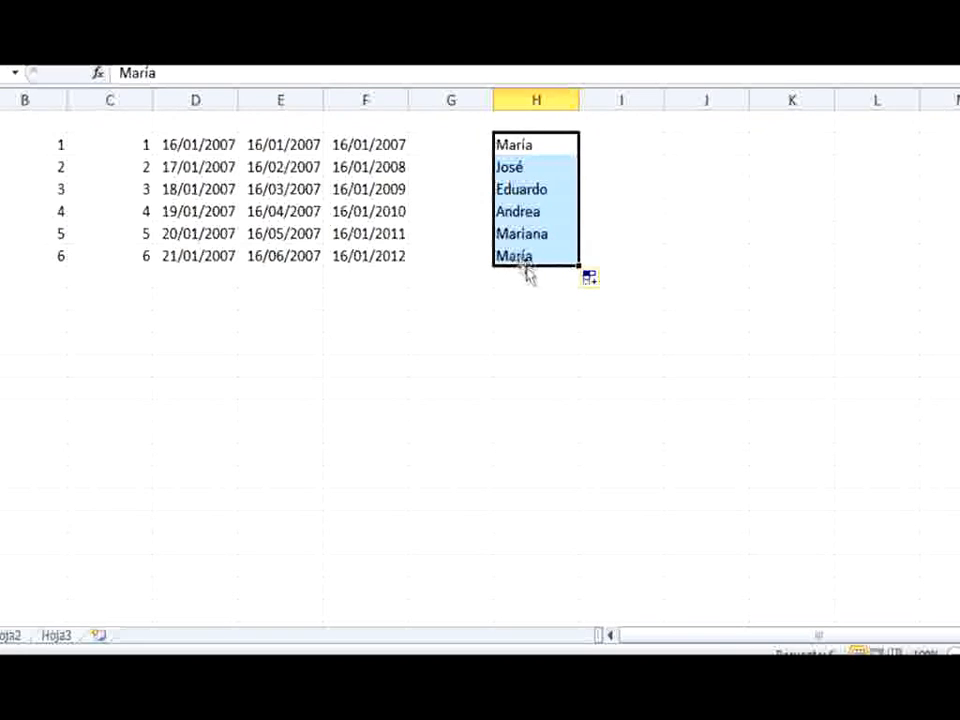
Enter Microsoft in cell I17 and autofill the custom company list down to I21
{"action": "left_click", "coordinate": [643, 144]}
{"action": "type", "text": "M"}
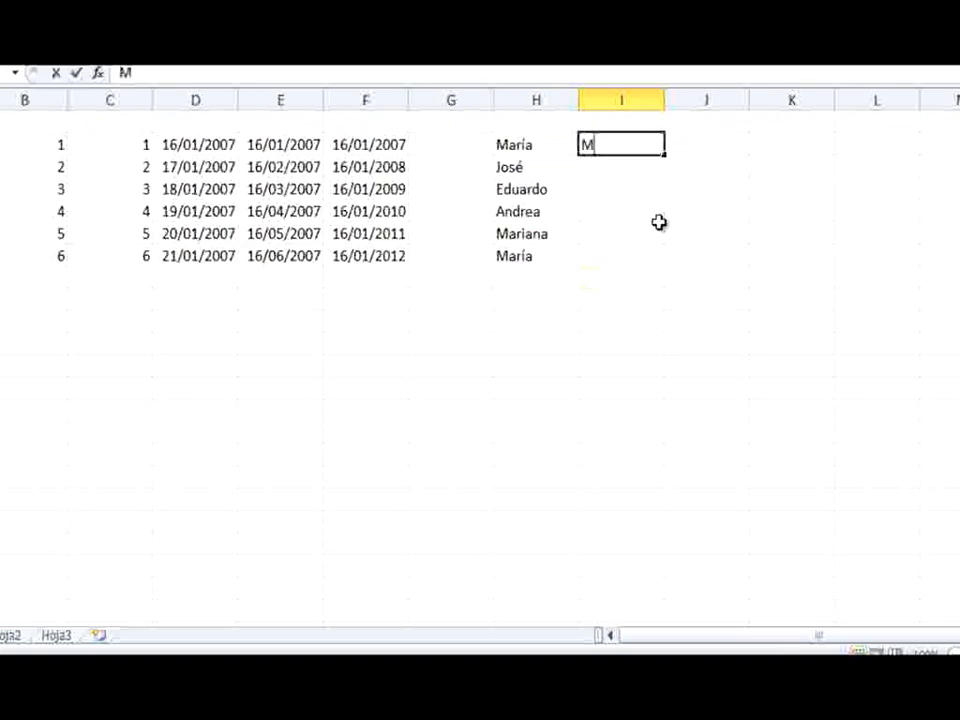
{"action": "type", "text": "icrosoft"}
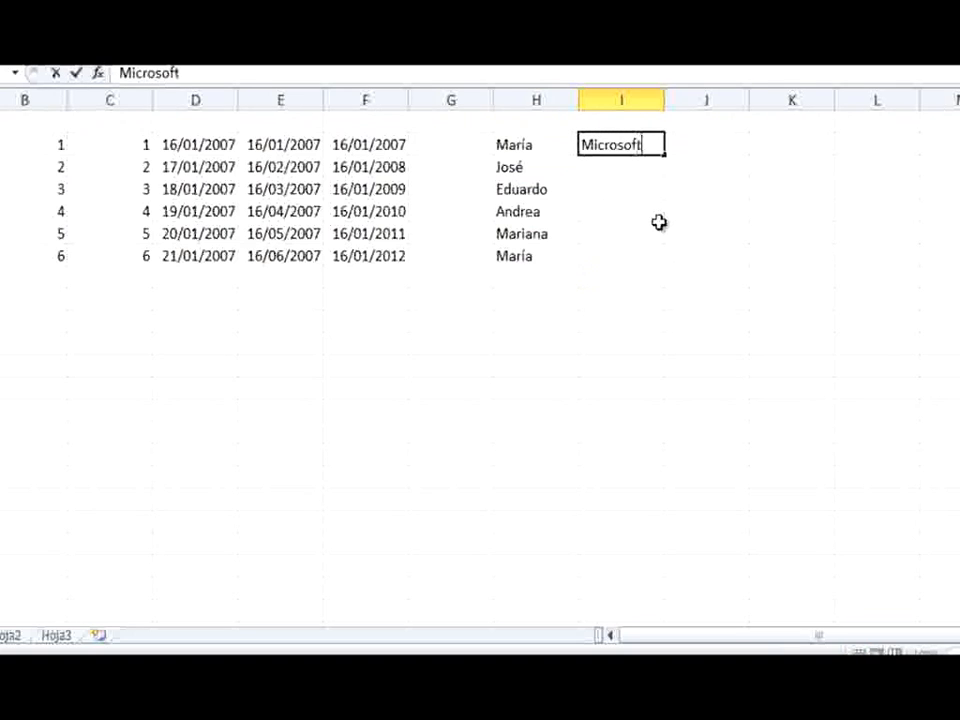
{"action": "key", "text": "Return"}
{"action": "key", "text": "Up"}
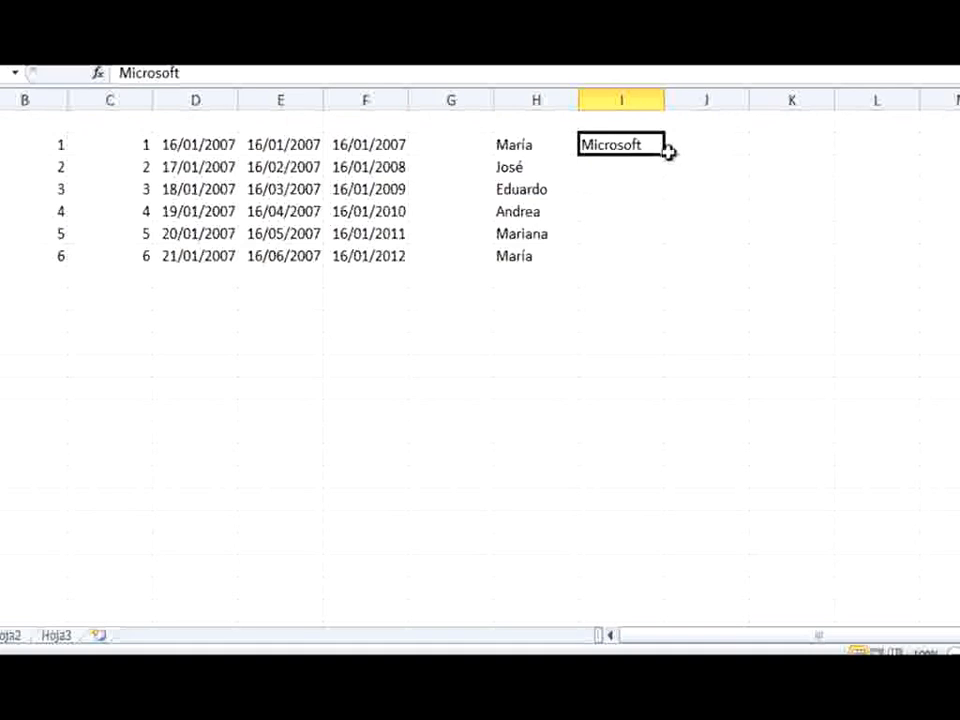
{"action": "left_click_drag", "start_coordinate": [665, 153], "coordinate": [675, 238]}
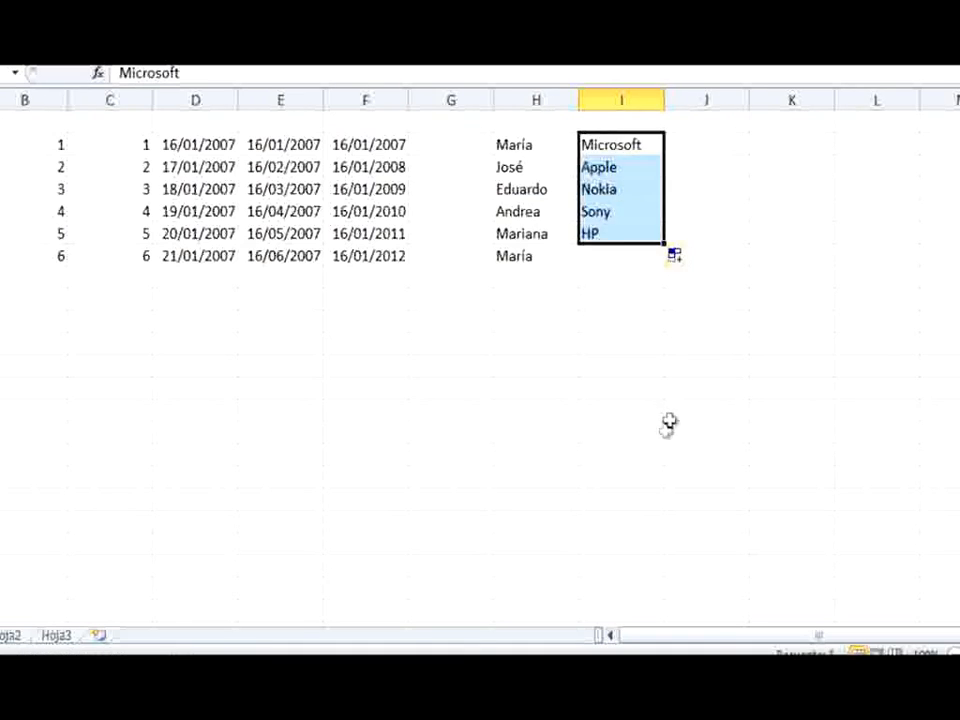
{"action": "left_click", "coordinate": [658, 434]}
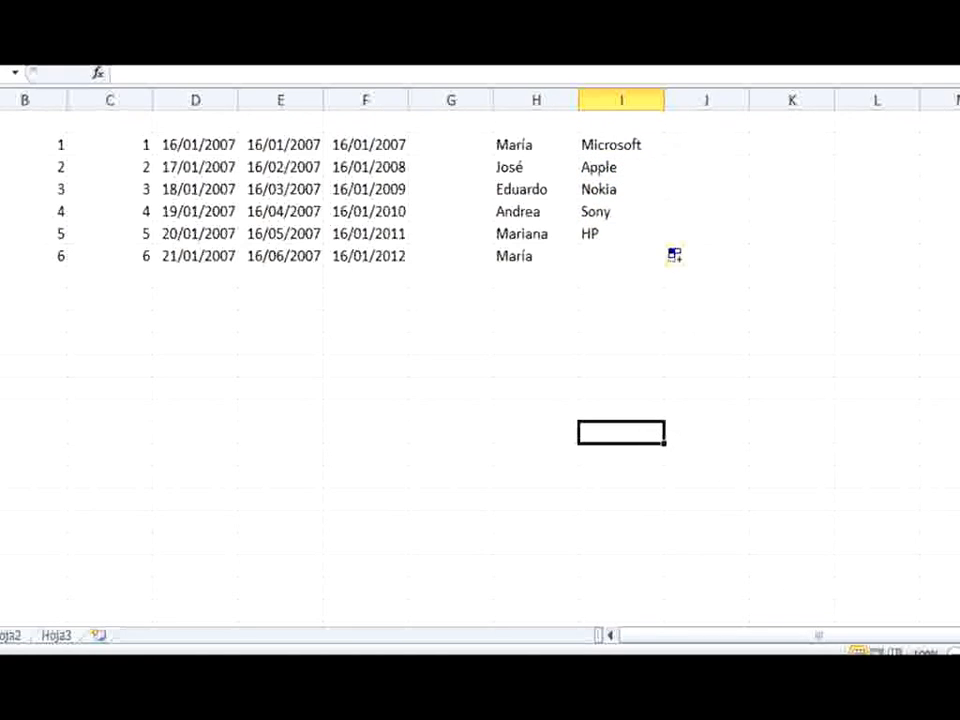
Enter the furniture items Mesa, Silla, Sillón, Cama, Ropero and Mesa de luz in cells A24 to A29
{"action": "left_click", "coordinate": [17, 204]}
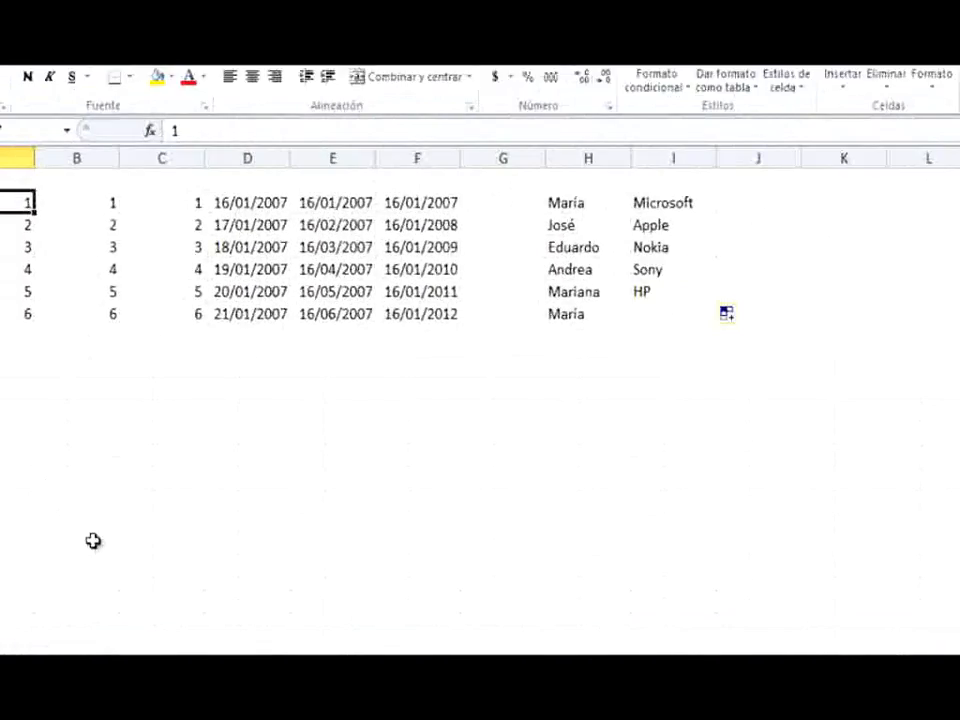
{"action": "left_click", "coordinate": [73, 452]}
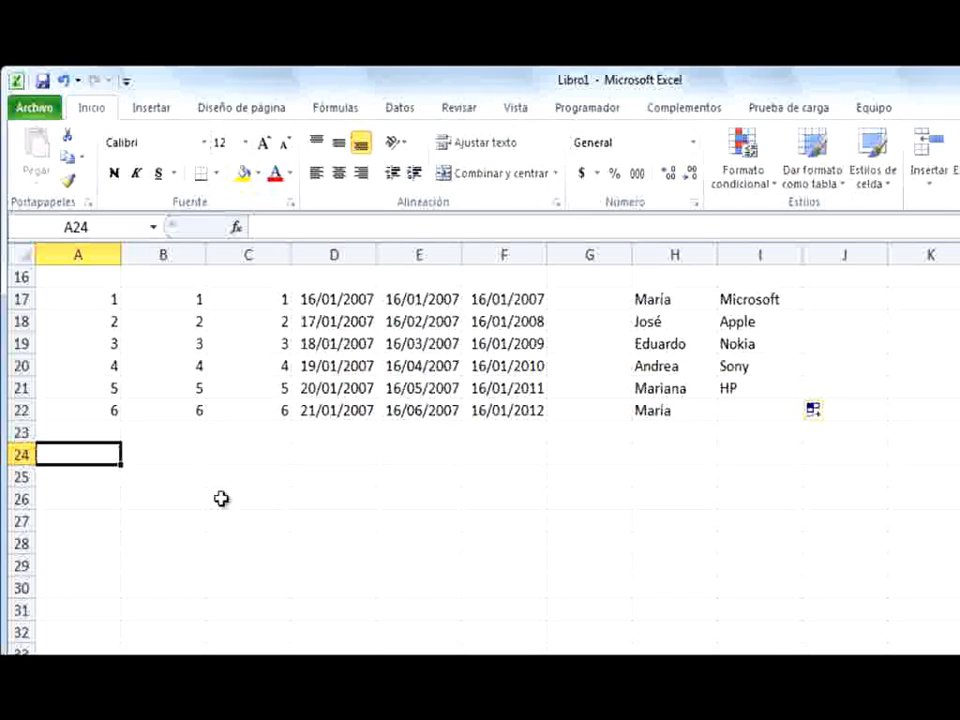
{"action": "type", "text": "Mesa"}
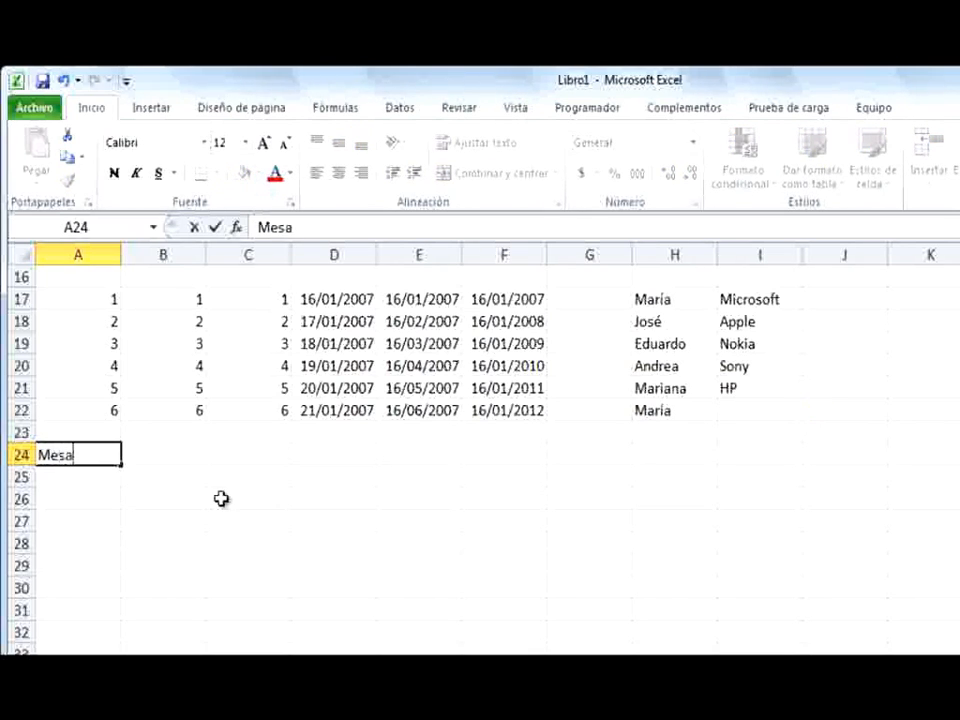
{"action": "key", "text": "Return"}
{"action": "type", "text": "Silla"}
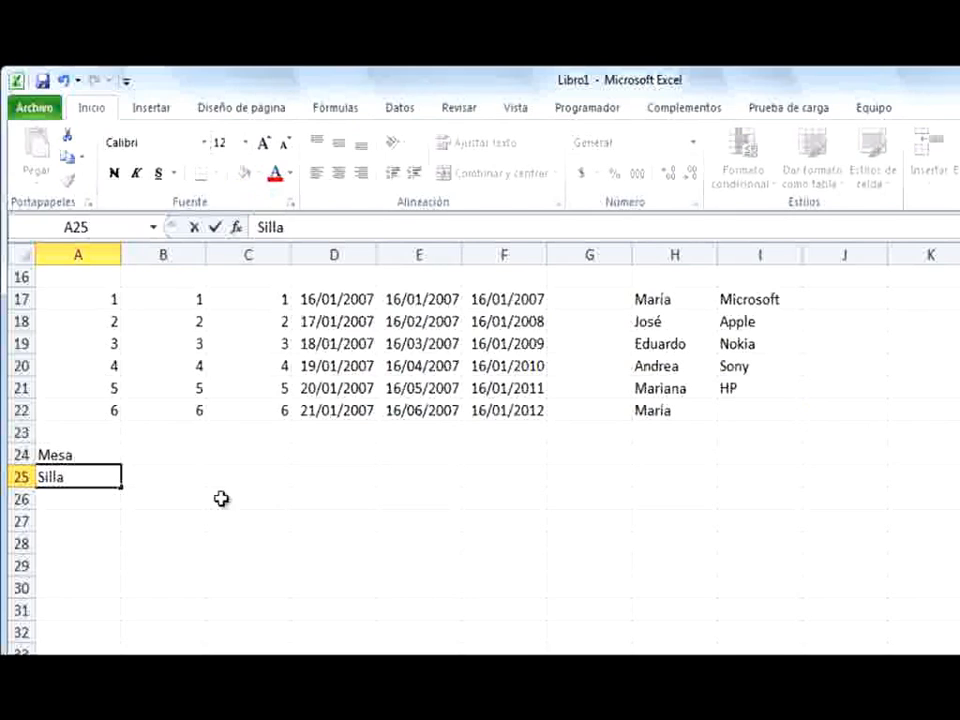
{"action": "key", "text": "Return"}
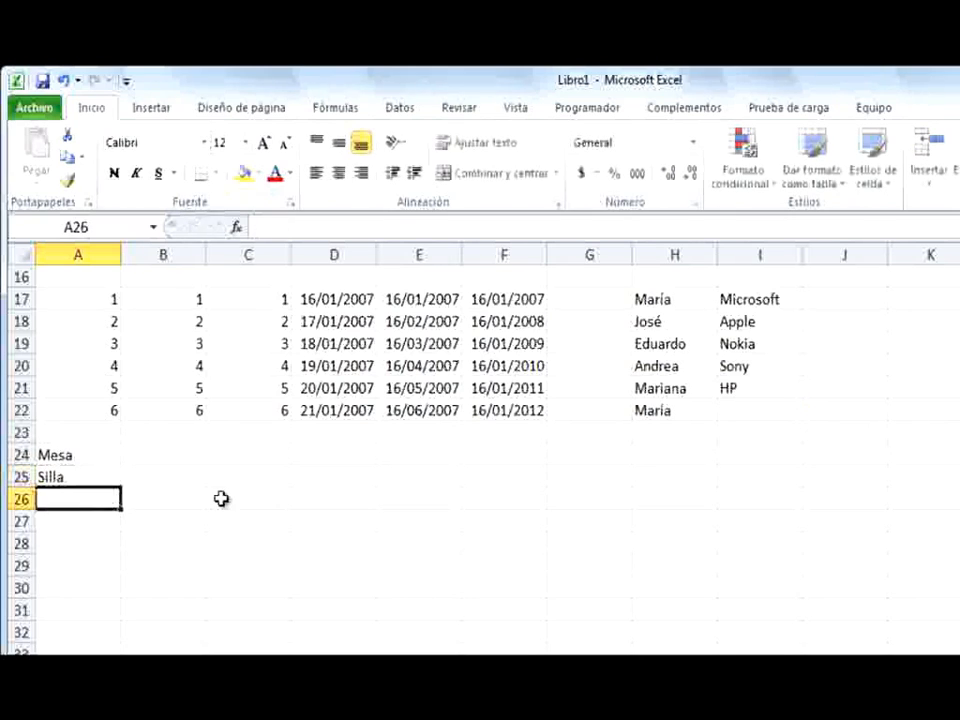
{"action": "type", "text": "Sill"}
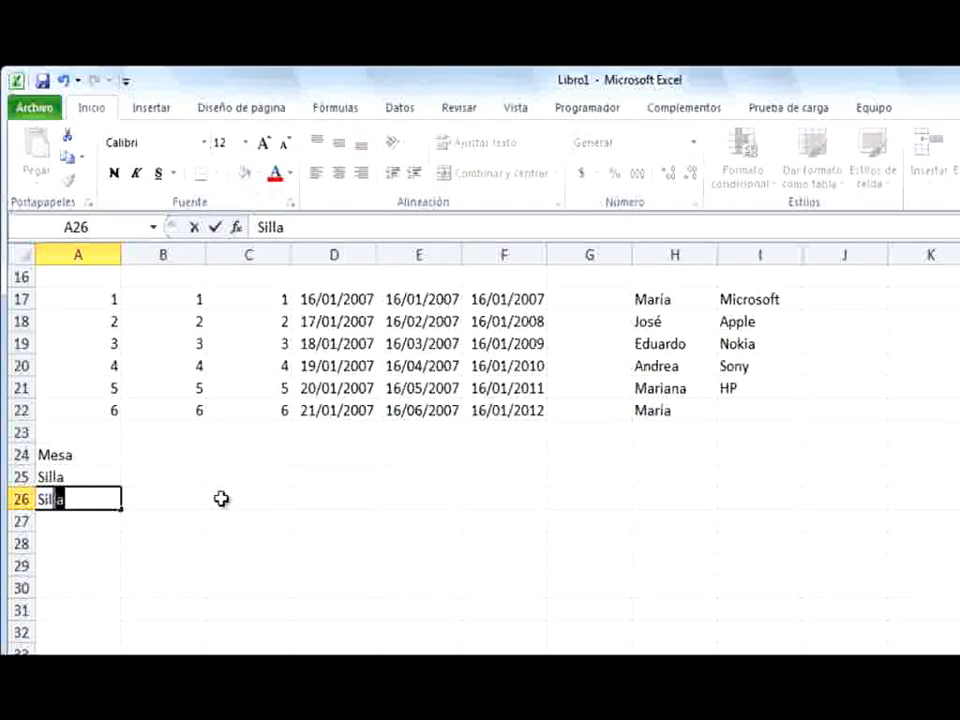
{"action": "type", "text": "ón"}
{"action": "key", "text": "Return"}
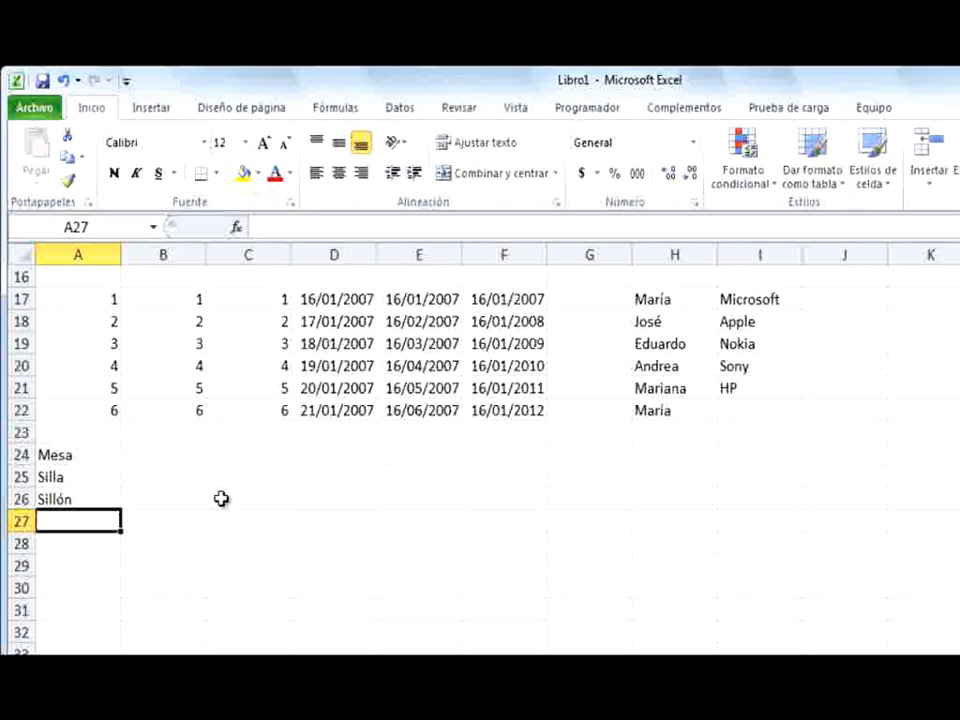
{"action": "type", "text": "Cama"}
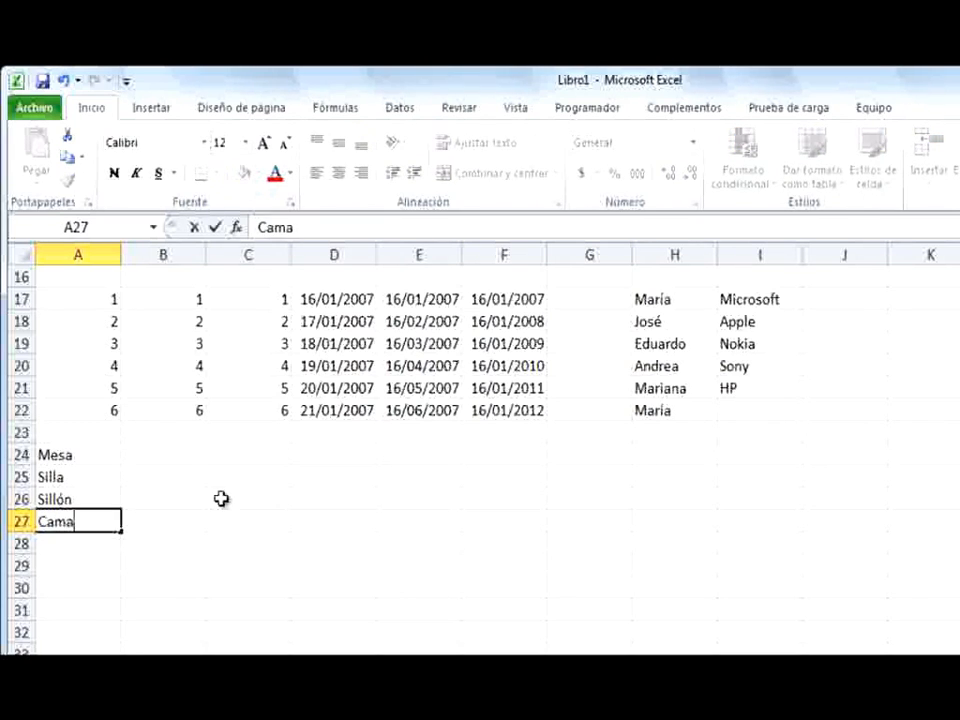
{"action": "key", "text": "Return"}
{"action": "type", "text": "Ropero"}
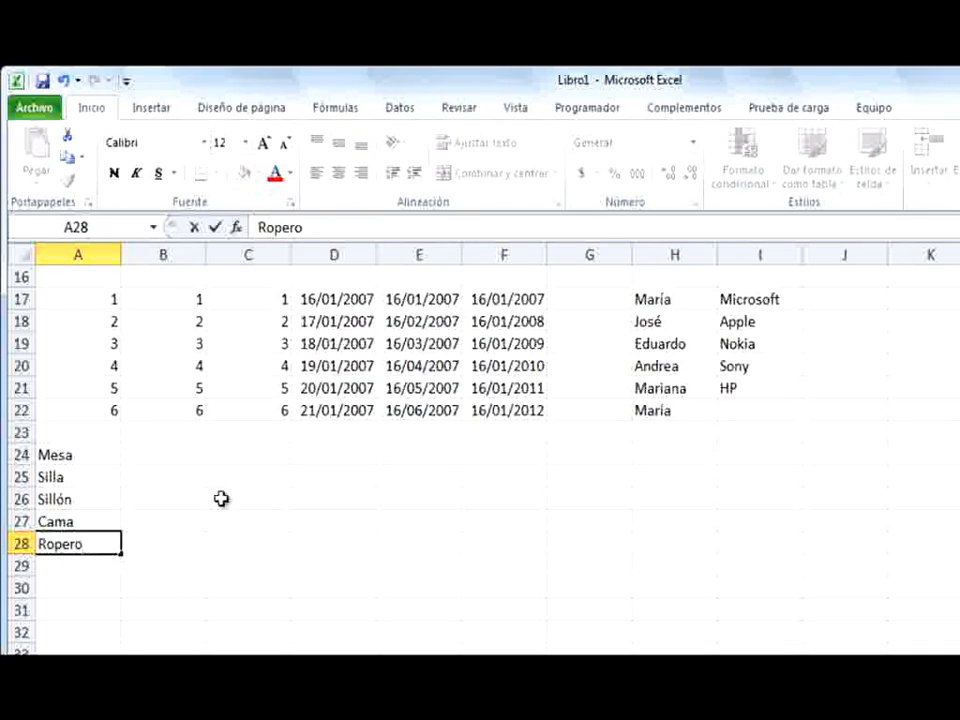
{"action": "key", "text": "Return"}
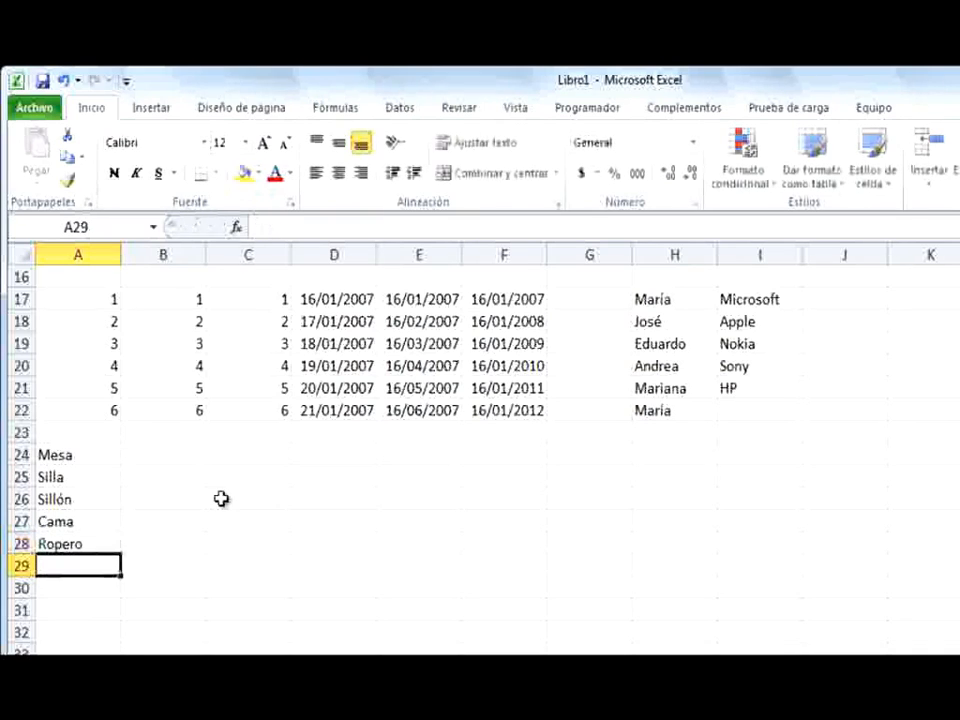
{"action": "type", "text": "Mesa de"}
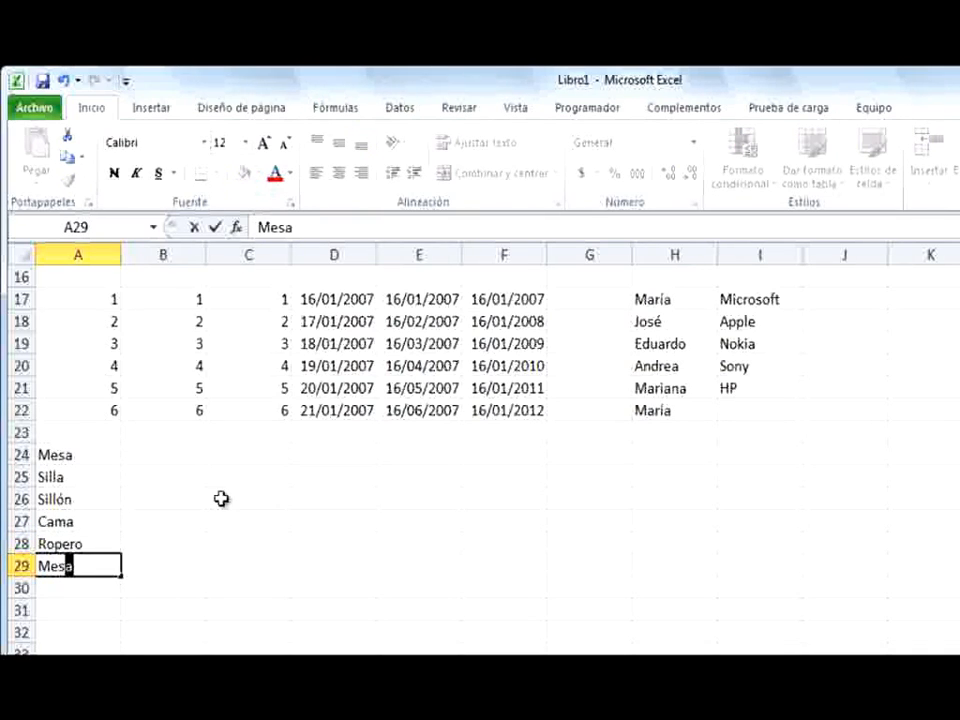
{"action": "type", "text": " luz"}
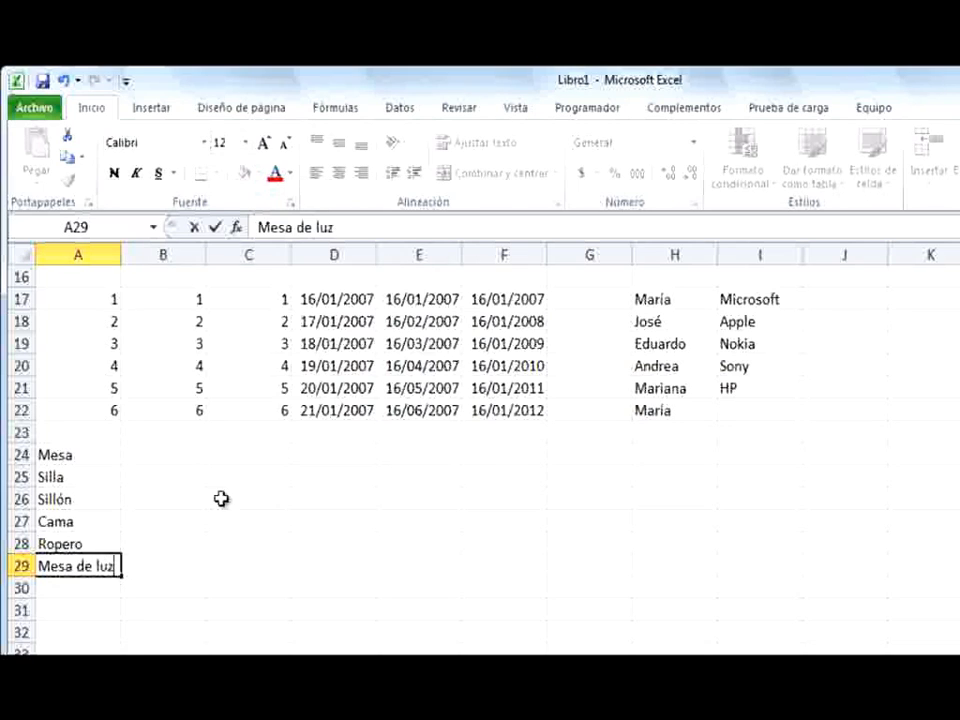
{"action": "left_click", "coordinate": [221, 499]}
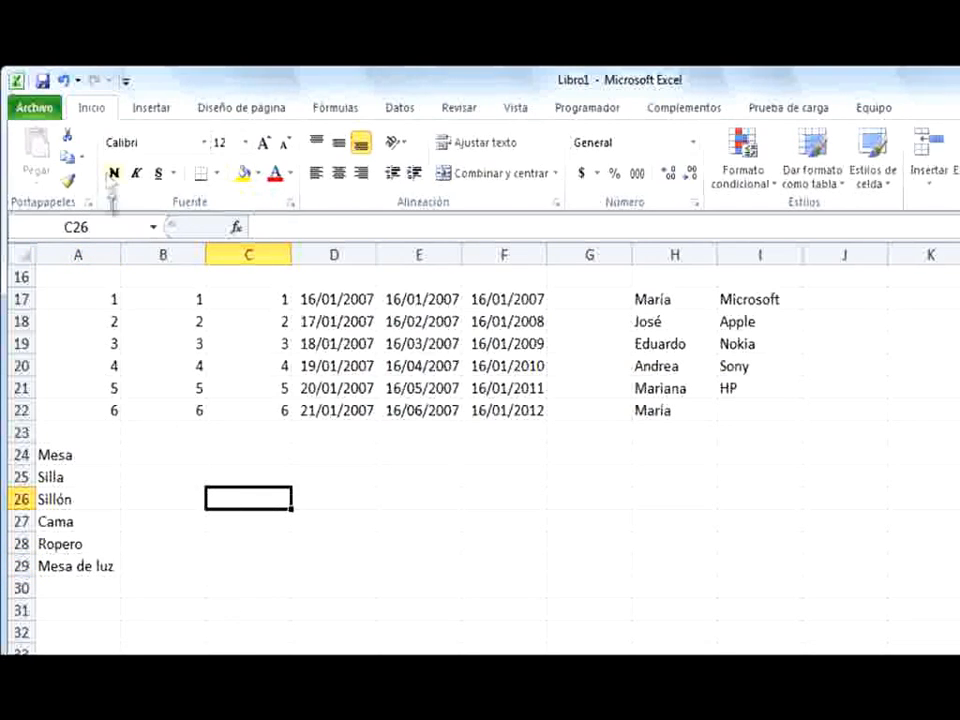
Reopen the custom lists editor (Modificar listas personalizadas) from the advanced Excel options
{"action": "left_click", "coordinate": [38, 108]}
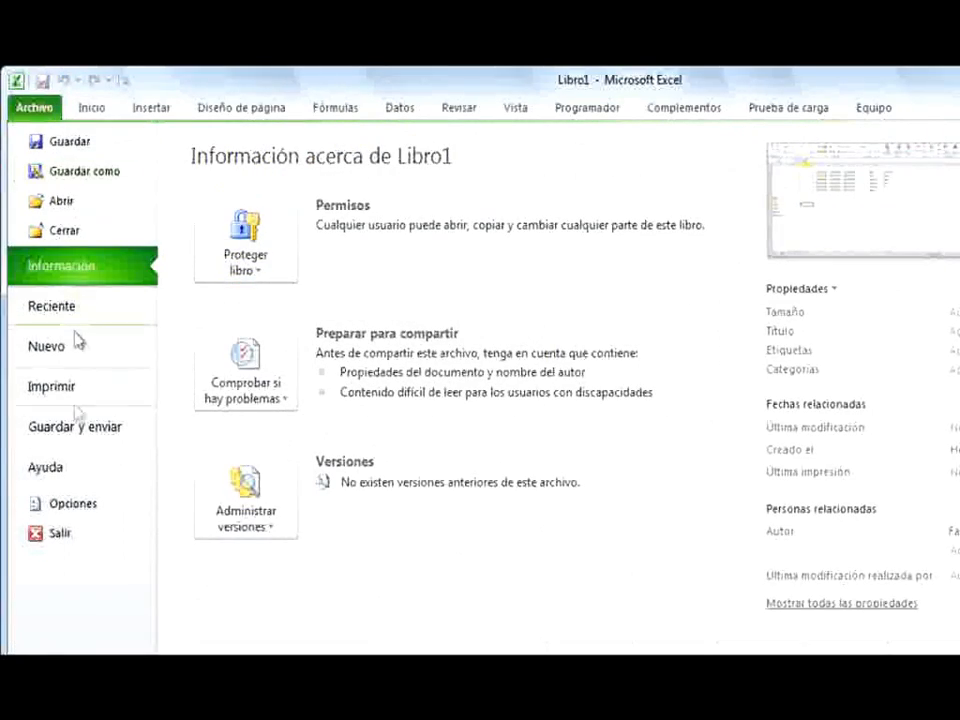
{"action": "left_click", "coordinate": [72, 492]}
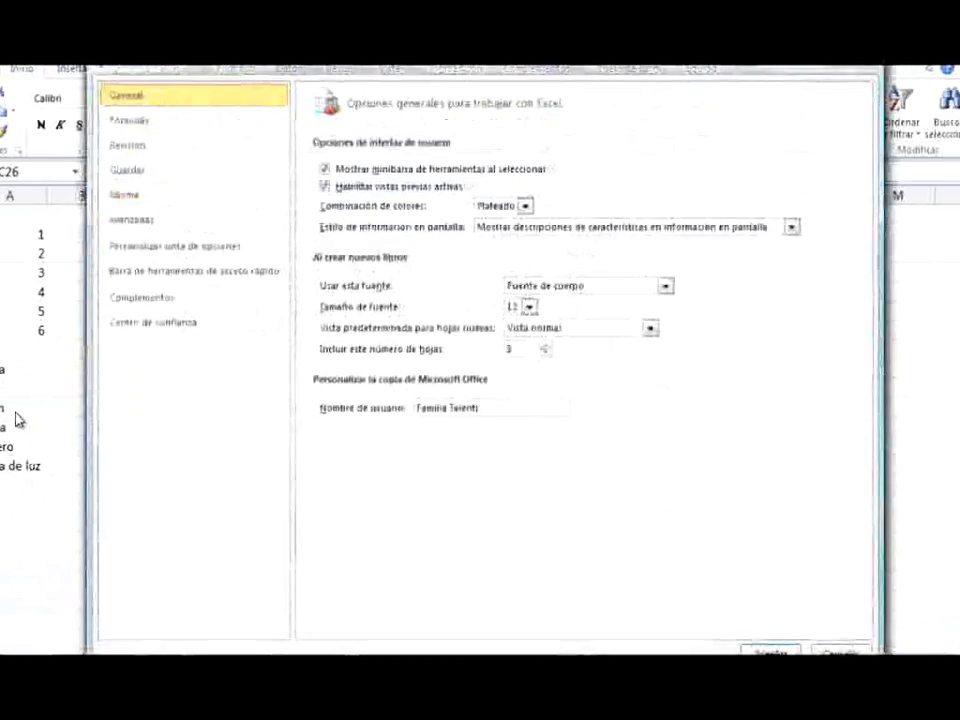
{"action": "left_click", "coordinate": [141, 224]}
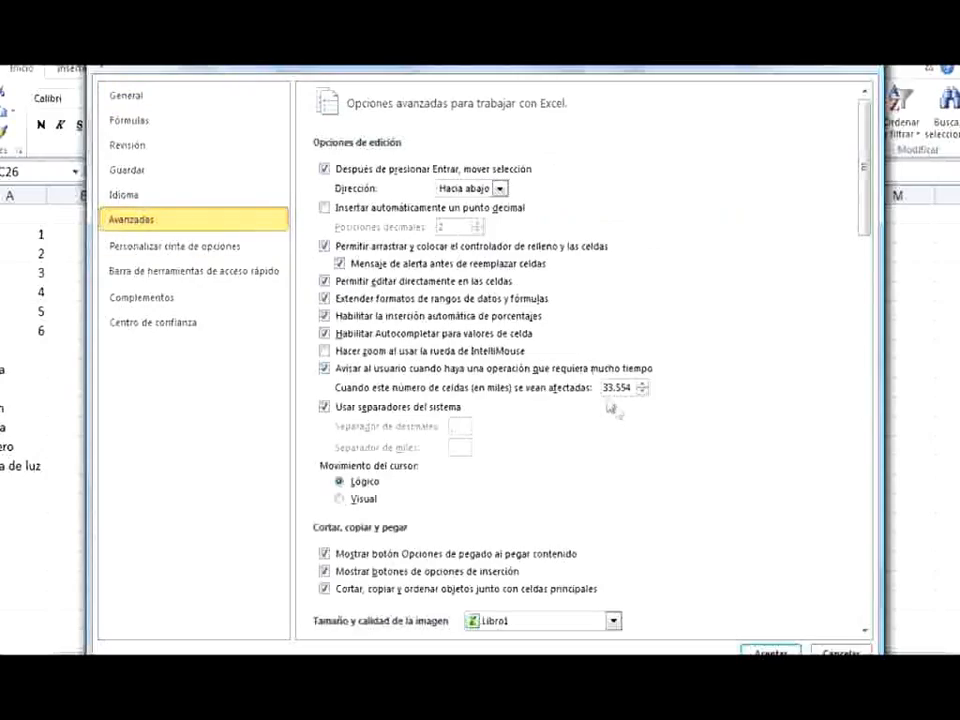
{"action": "scroll", "coordinate": [626, 418], "scroll_direction": "down", "scroll_amount": 10}
{"action": "scroll", "coordinate": [626, 418], "scroll_direction": "down", "scroll_amount": 10}
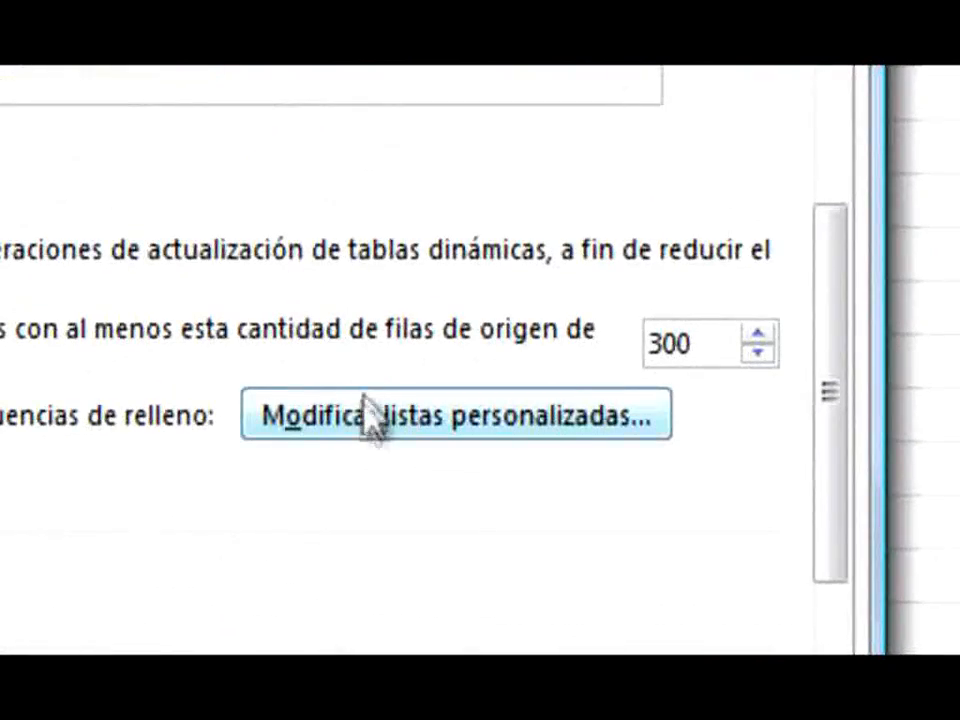
{"action": "left_click", "coordinate": [352, 432]}
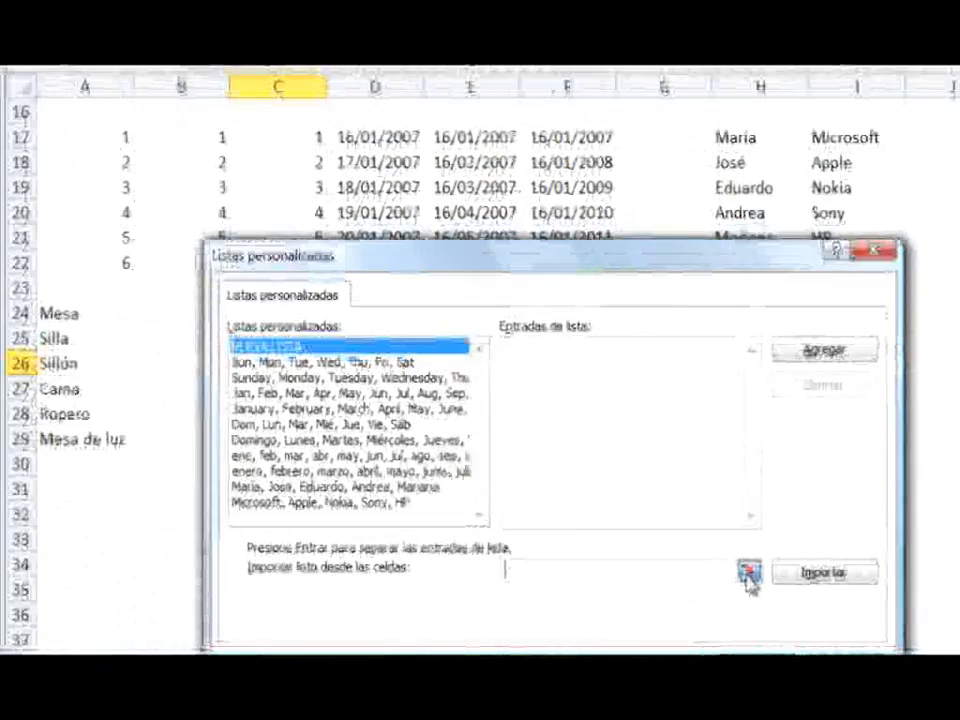
Import the furniture items in cells A24:A29 as a custom list and accept the Excel options
{"action": "left_click", "coordinate": [693, 468]}
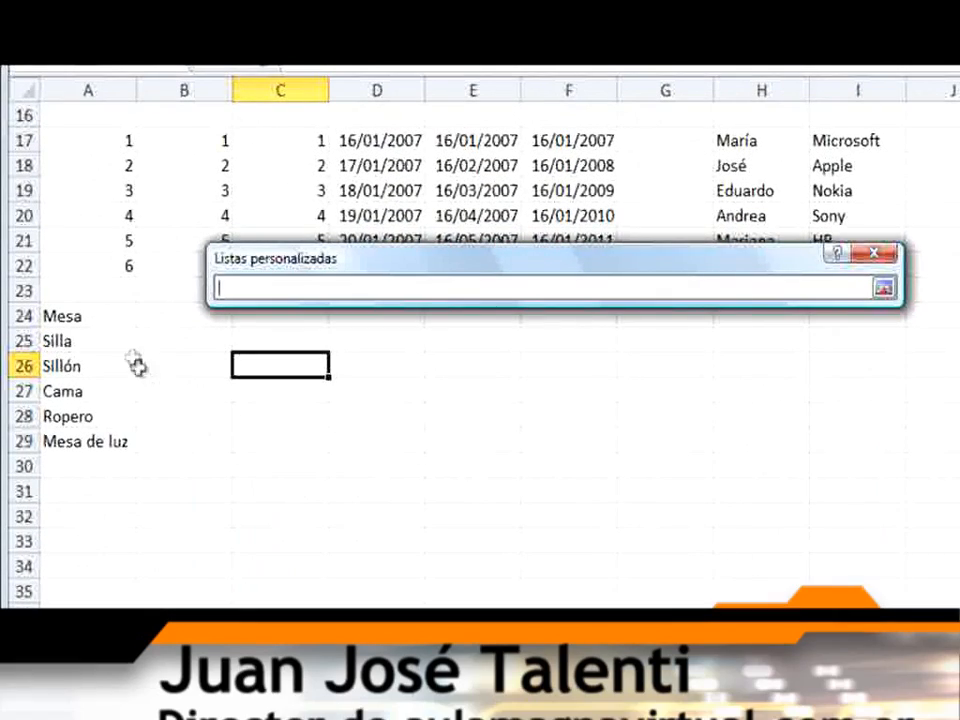
{"action": "left_click", "coordinate": [116, 316]}
{"action": "left_click_drag", "start_coordinate": [116, 316], "coordinate": [131, 442]}
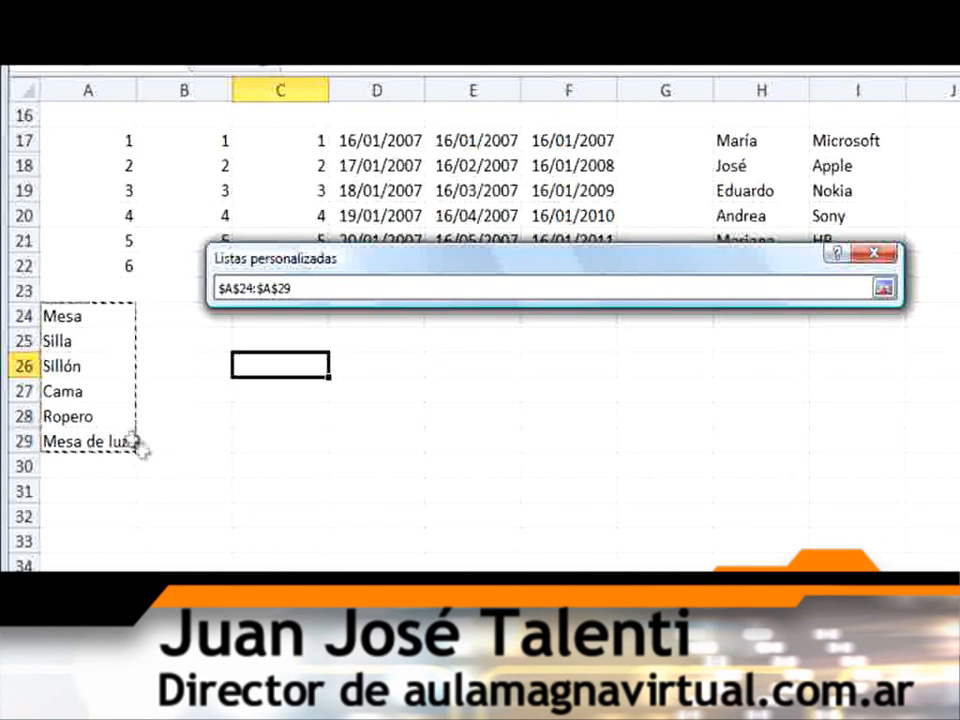
{"action": "left_click", "coordinate": [884, 288]}
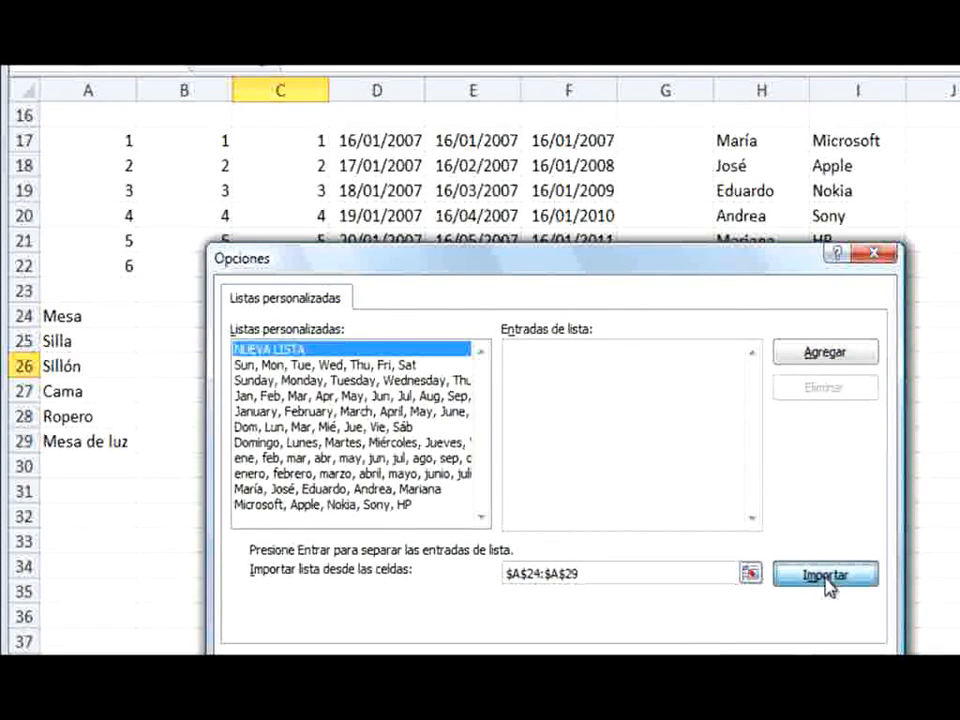
{"action": "left_click", "coordinate": [826, 576]}
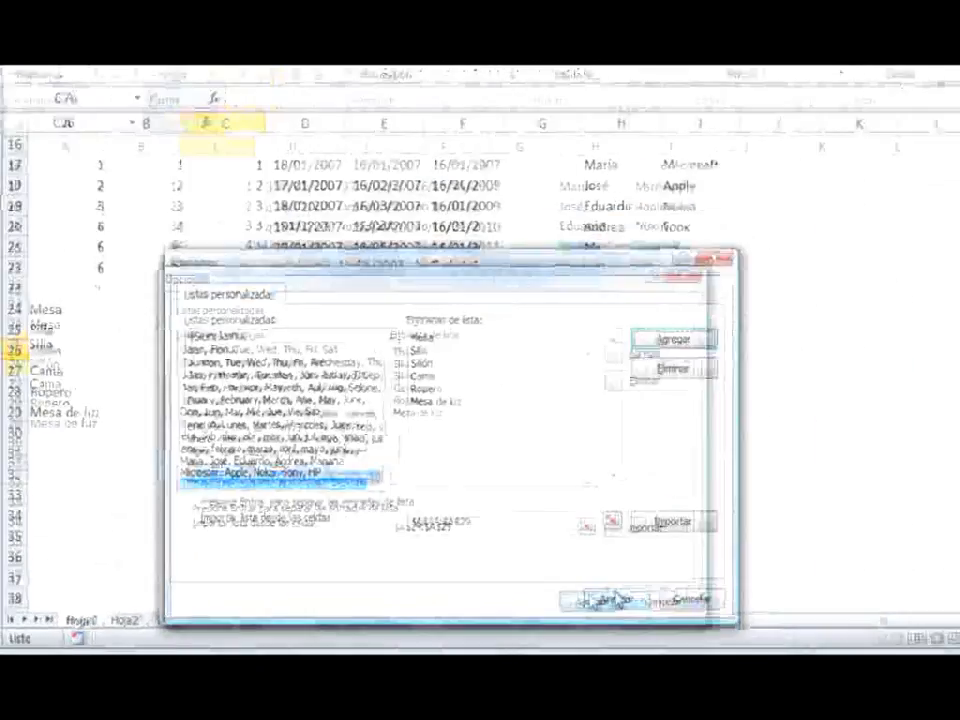
{"action": "left_click", "coordinate": [613, 600]}
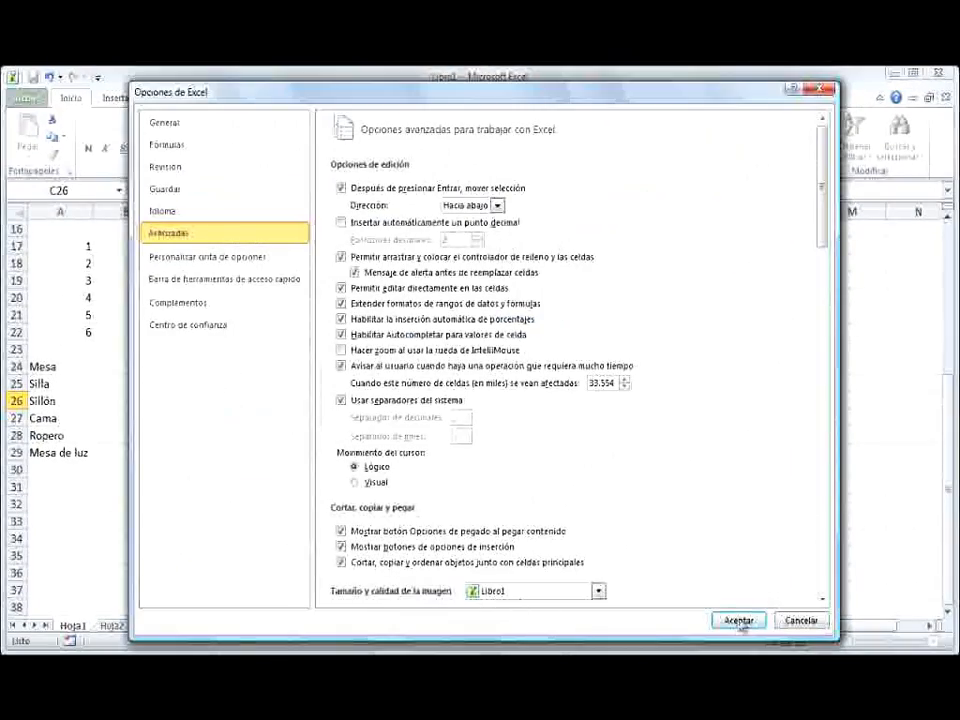
{"action": "left_click", "coordinate": [757, 622]}
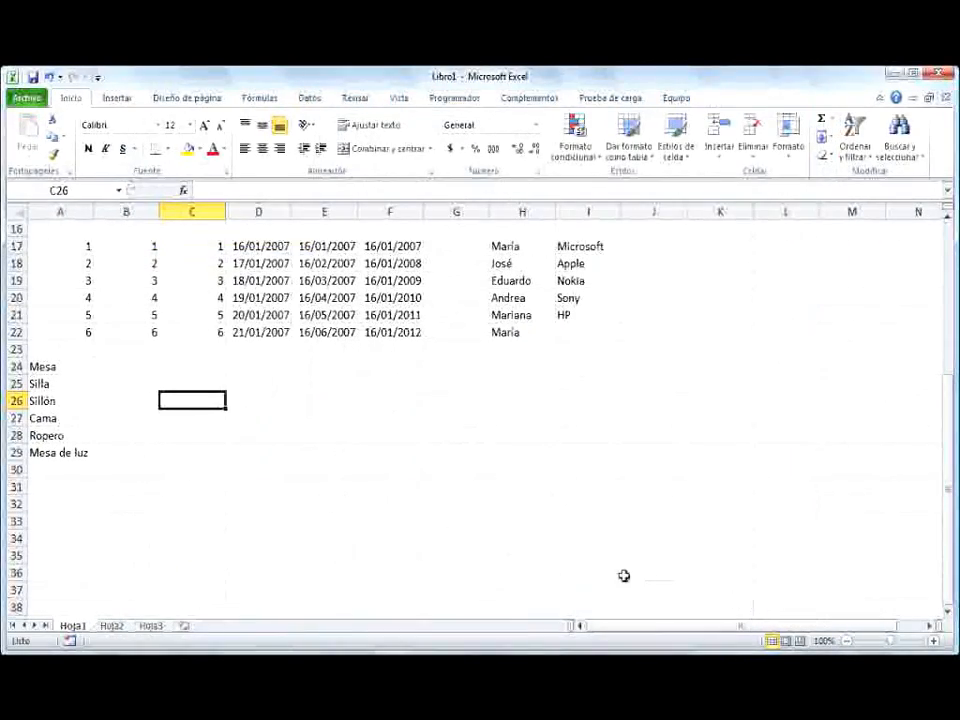
Enter Mesa in cell F24 and autofill the furniture list down to F29
{"action": "left_click", "coordinate": [388, 367]}
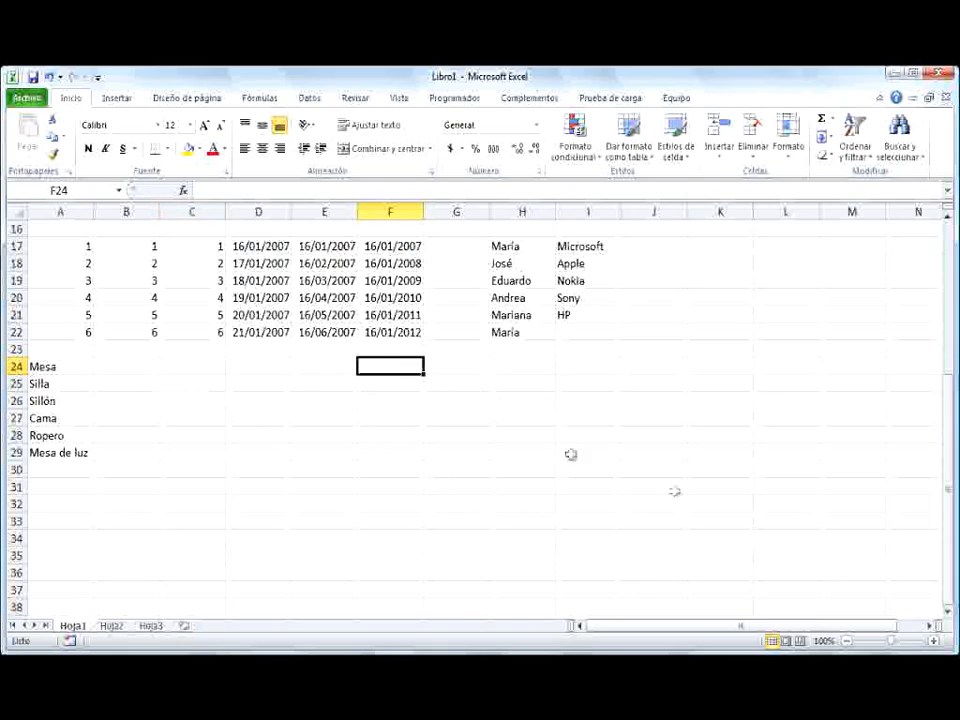
{"action": "type", "text": "M"}
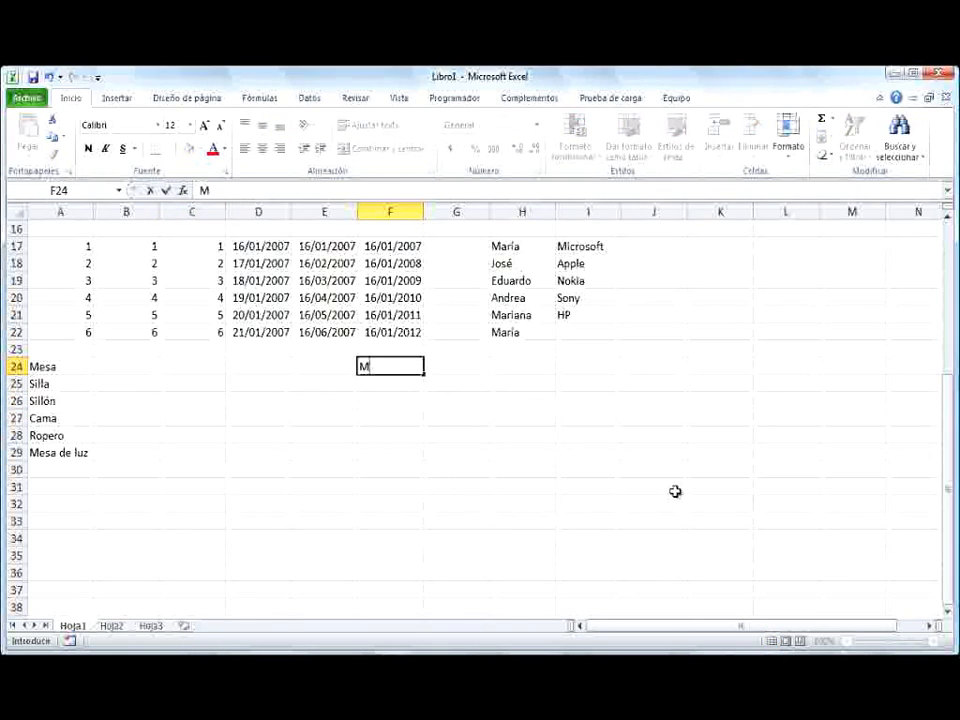
{"action": "type", "text": "esa"}
{"action": "key", "text": "Return"}
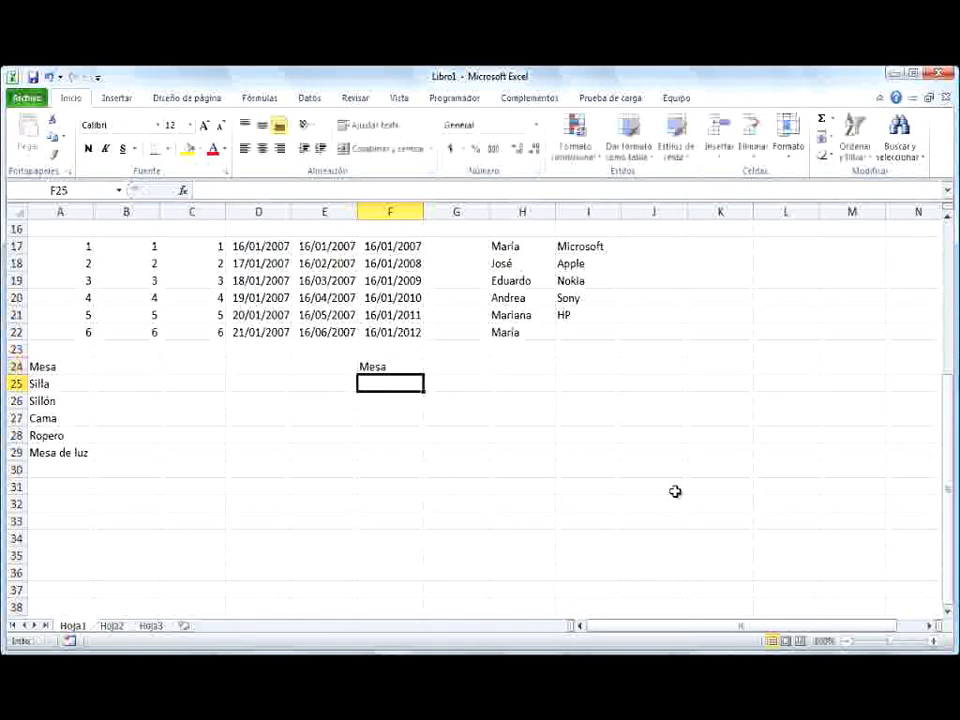
{"action": "left_click", "coordinate": [420, 367]}
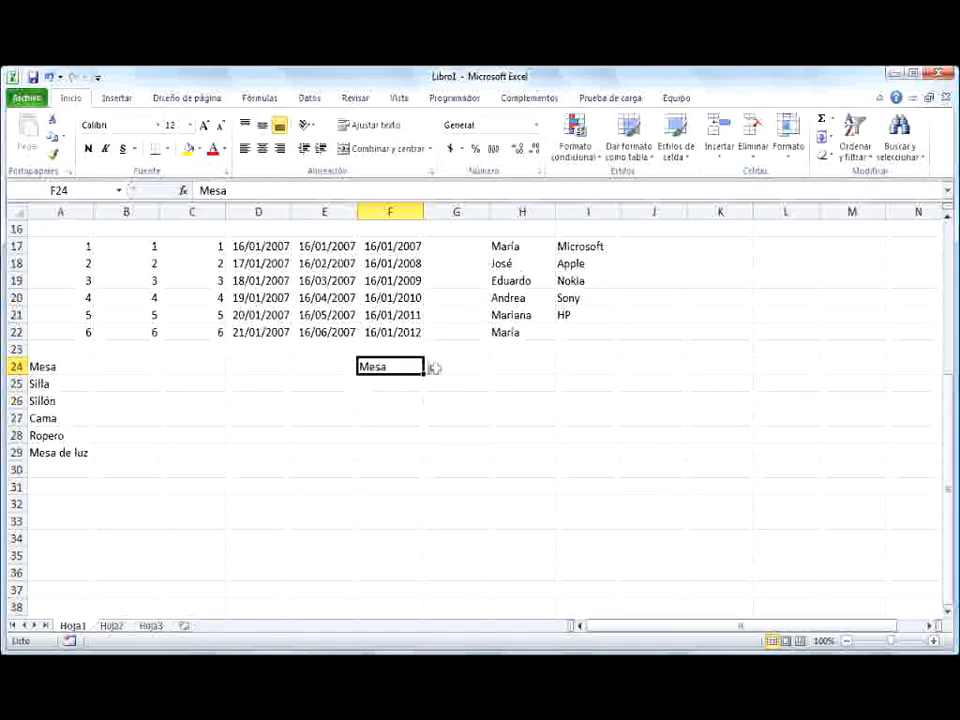
{"action": "left_click_drag", "start_coordinate": [423, 375], "coordinate": [426, 463]}
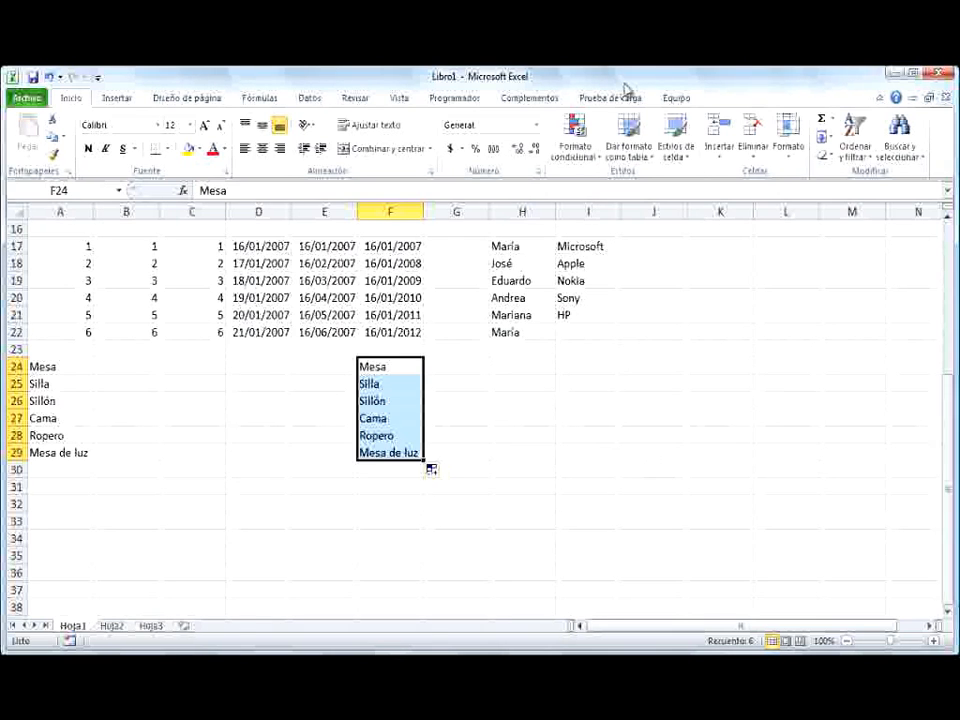
Reopen the custom lists editor from the advanced Excel options and permanently delete the Mesa, Silla, Sillón furniture list
{"action": "left_click", "coordinate": [22, 97]}
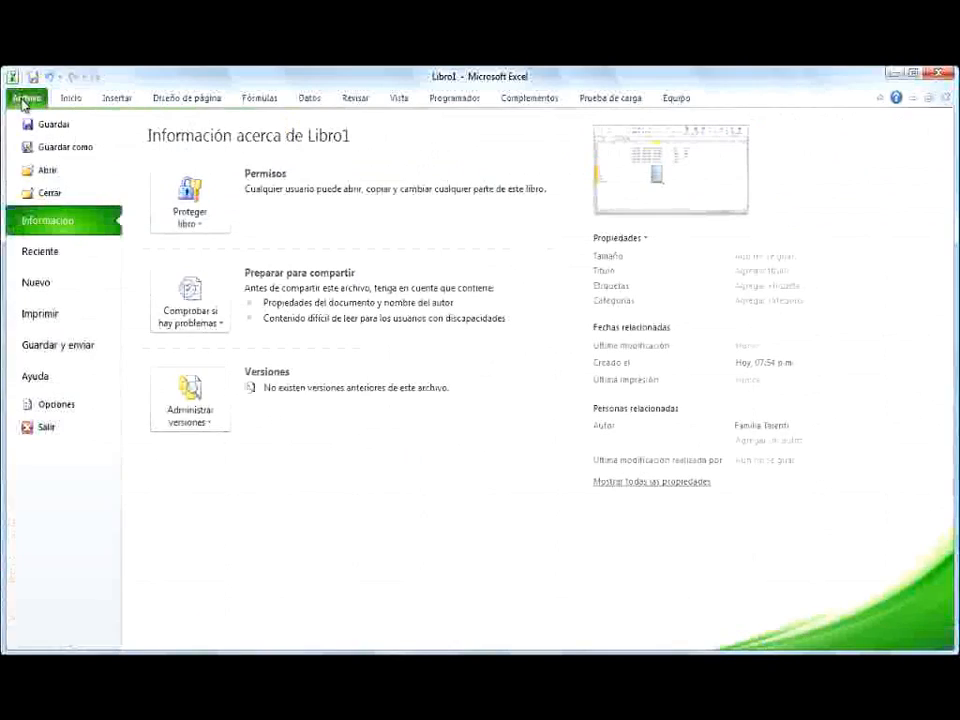
{"action": "left_click", "coordinate": [50, 404]}
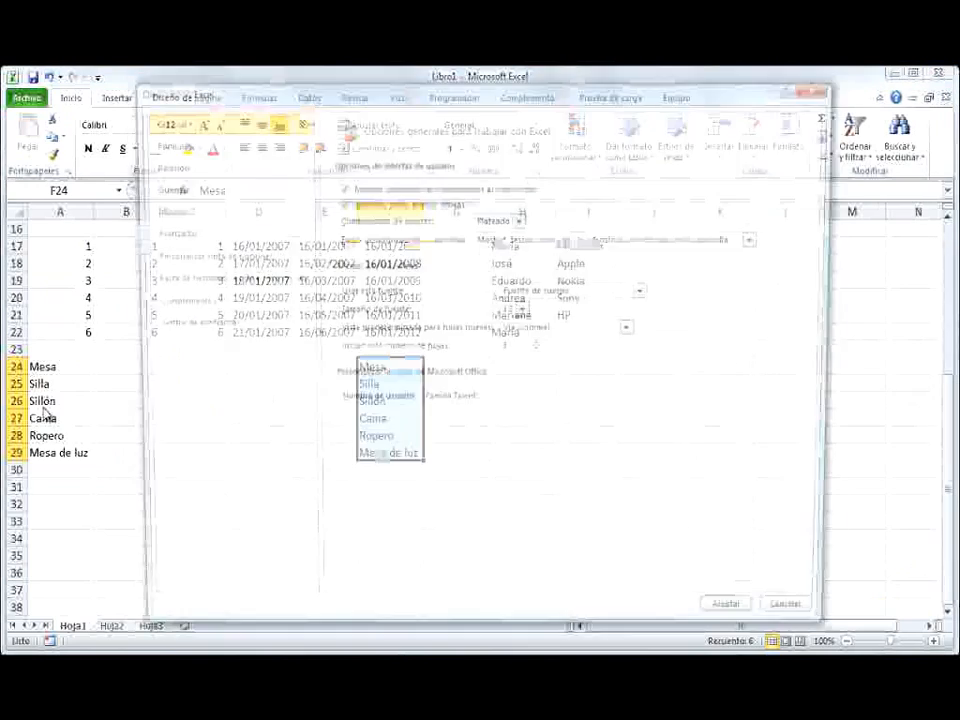
{"action": "left_click", "coordinate": [194, 241]}
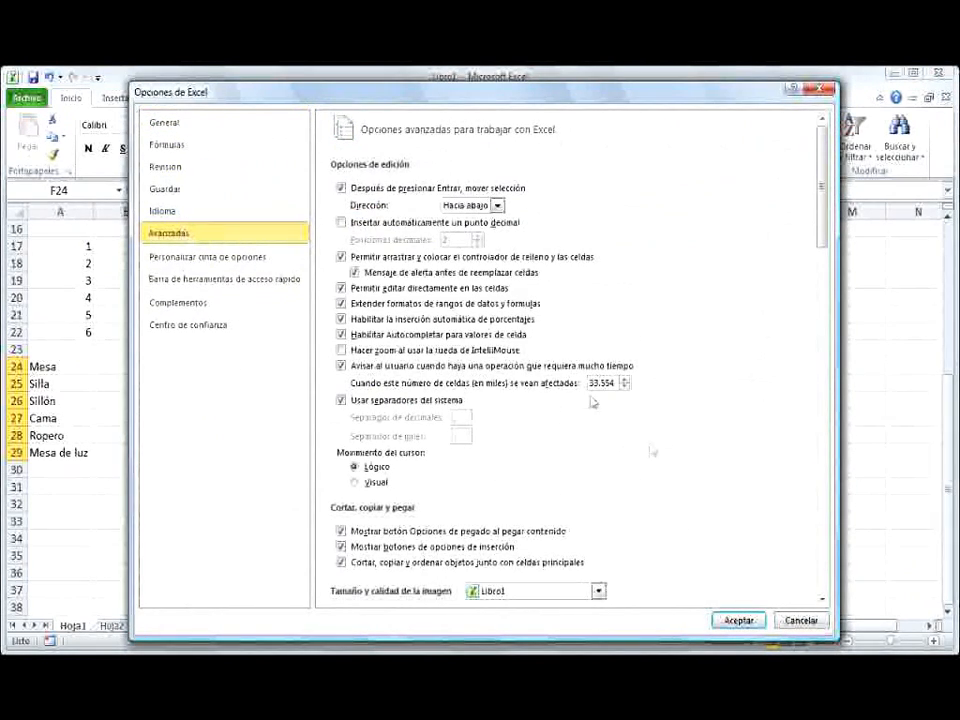
{"action": "scroll", "coordinate": [829, 585], "scroll_direction": "down", "scroll_amount": 20}
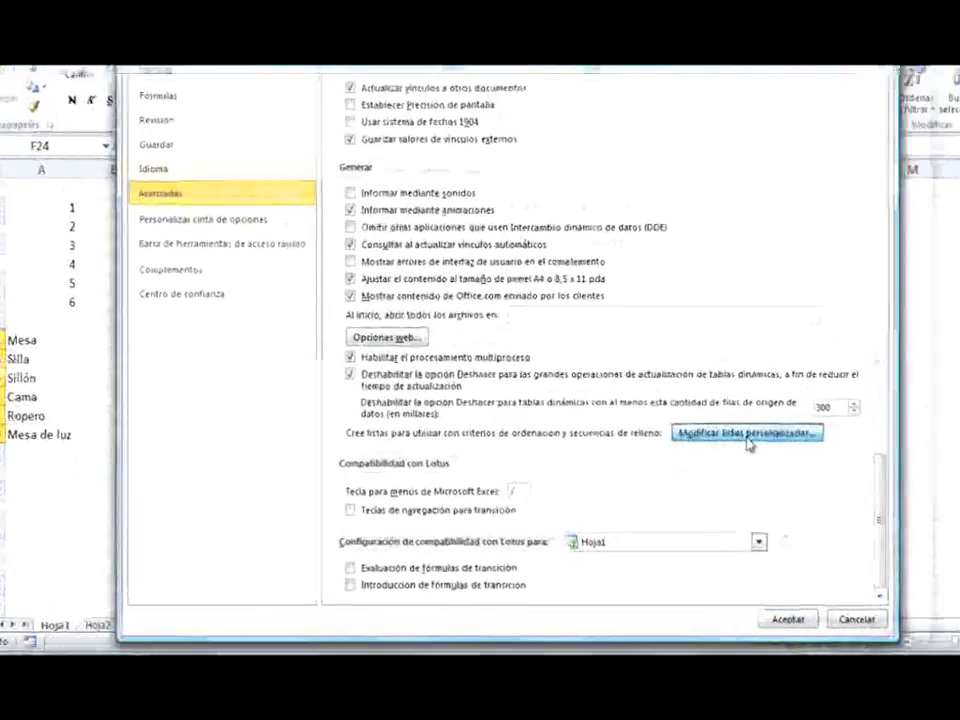
{"action": "left_click", "coordinate": [701, 452]}
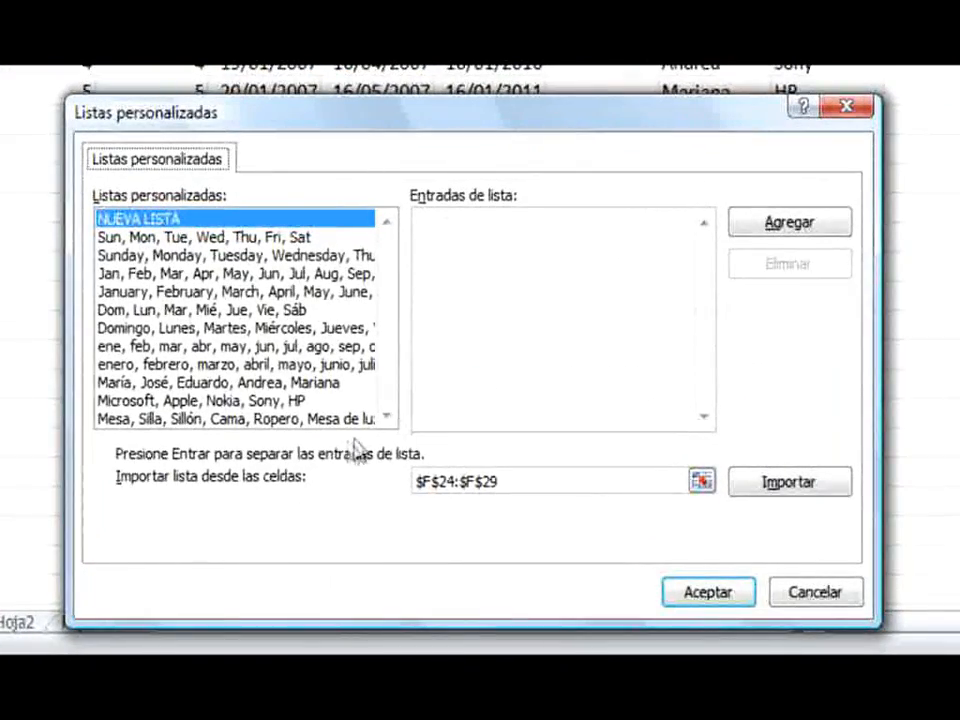
{"action": "left_click", "coordinate": [340, 420]}
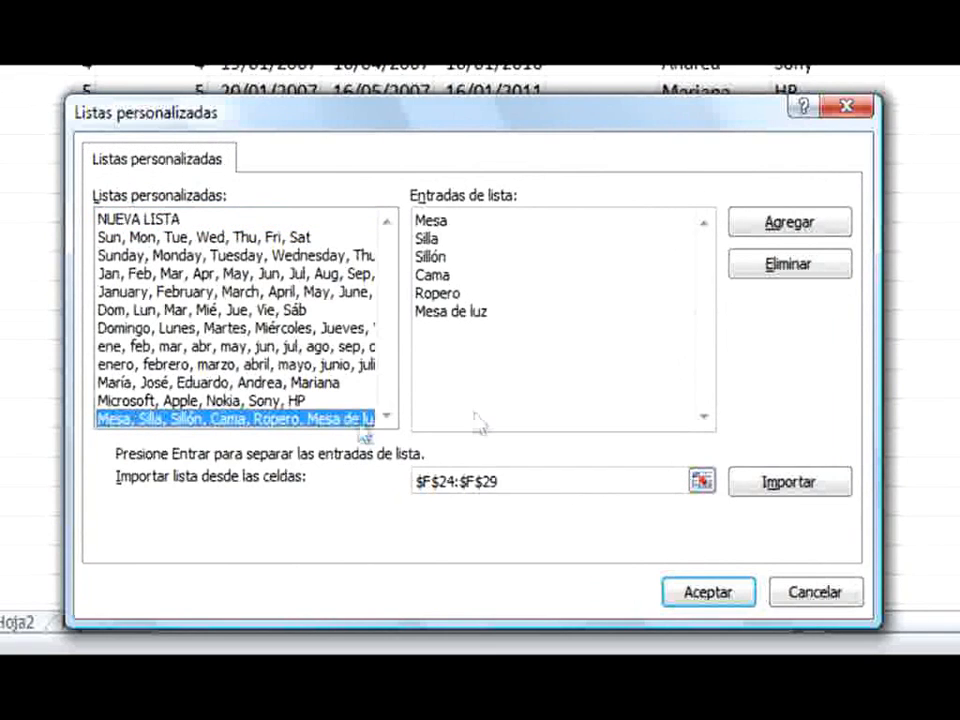
{"action": "left_click", "coordinate": [791, 268]}
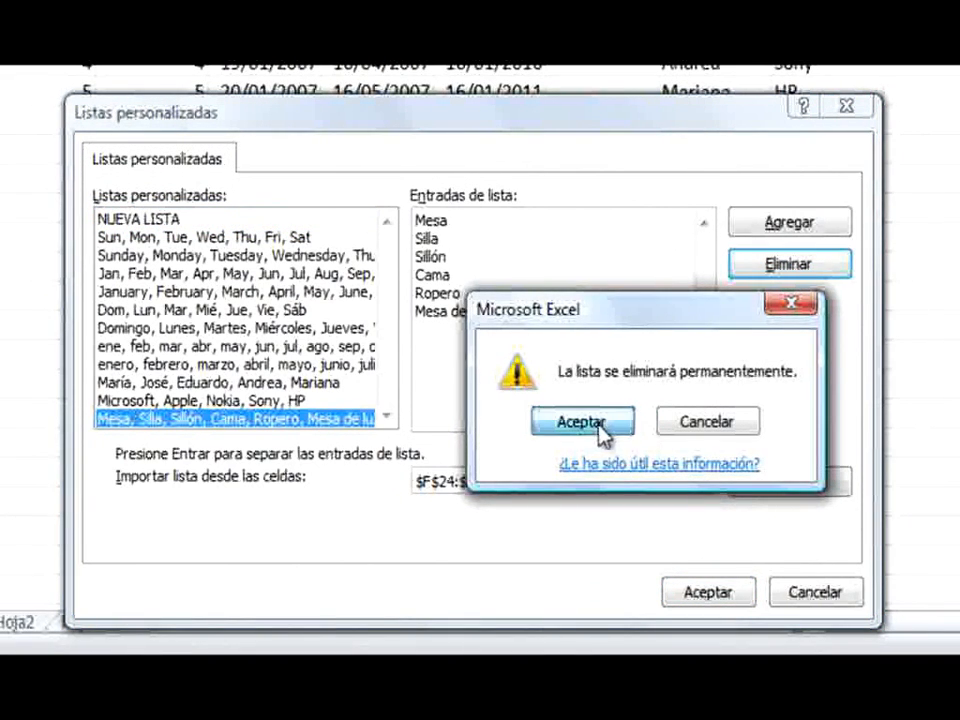
{"action": "left_click", "coordinate": [600, 424]}
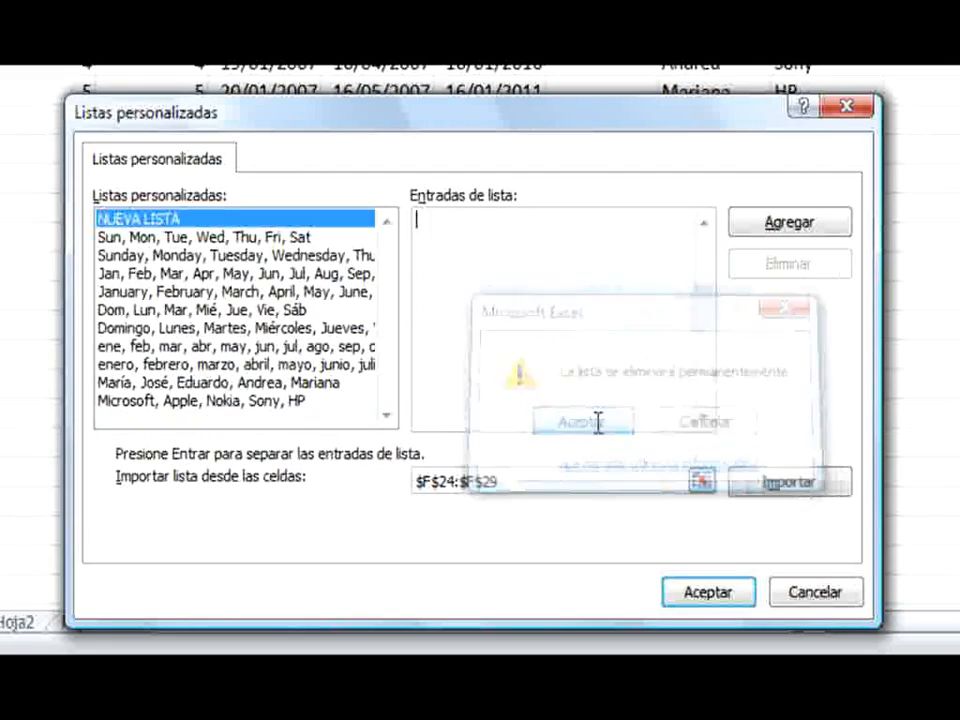
Delete the Microsoft, Apple, Nokia, Sony, HP list and the custom names list, and accept the Excel options
{"action": "left_click", "coordinate": [298, 403]}
{"action": "left_click", "coordinate": [798, 279]}
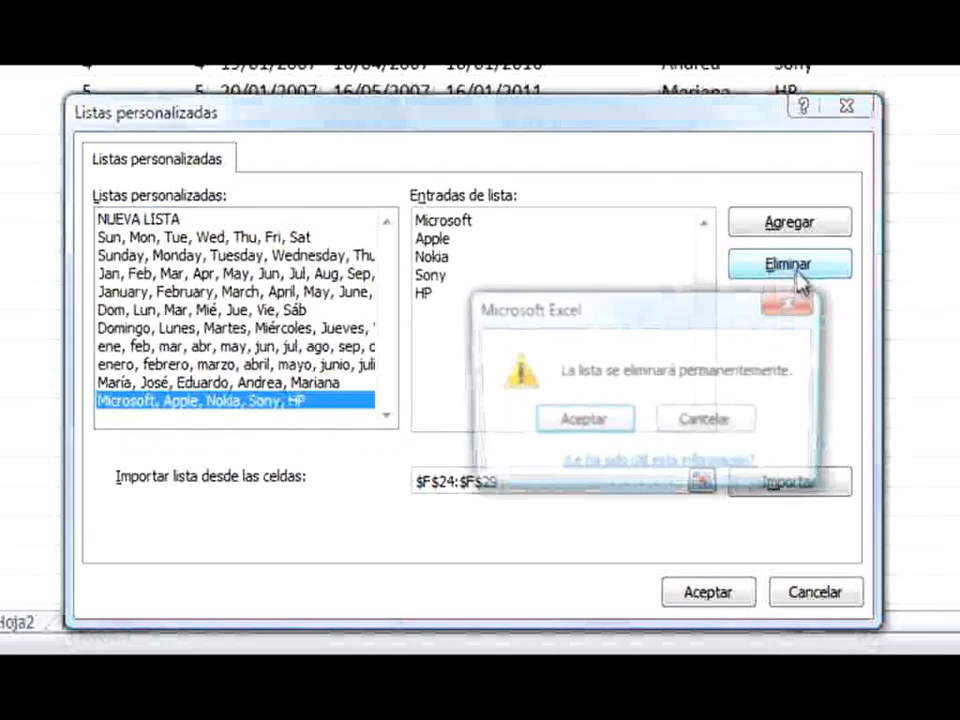
{"action": "left_click", "coordinate": [606, 424]}
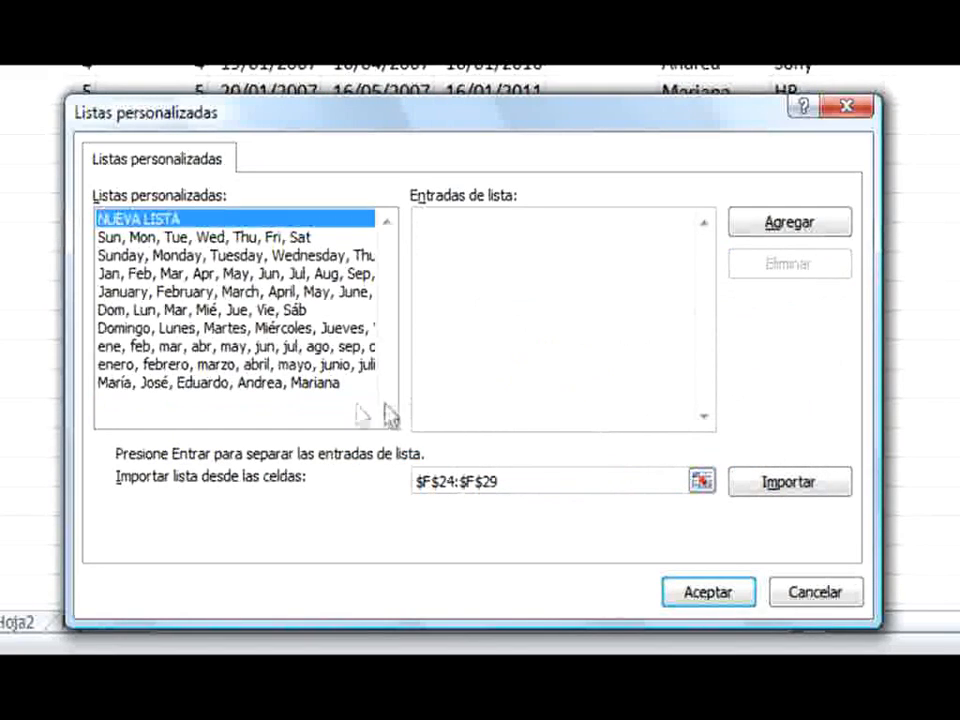
{"action": "left_click", "coordinate": [334, 386]}
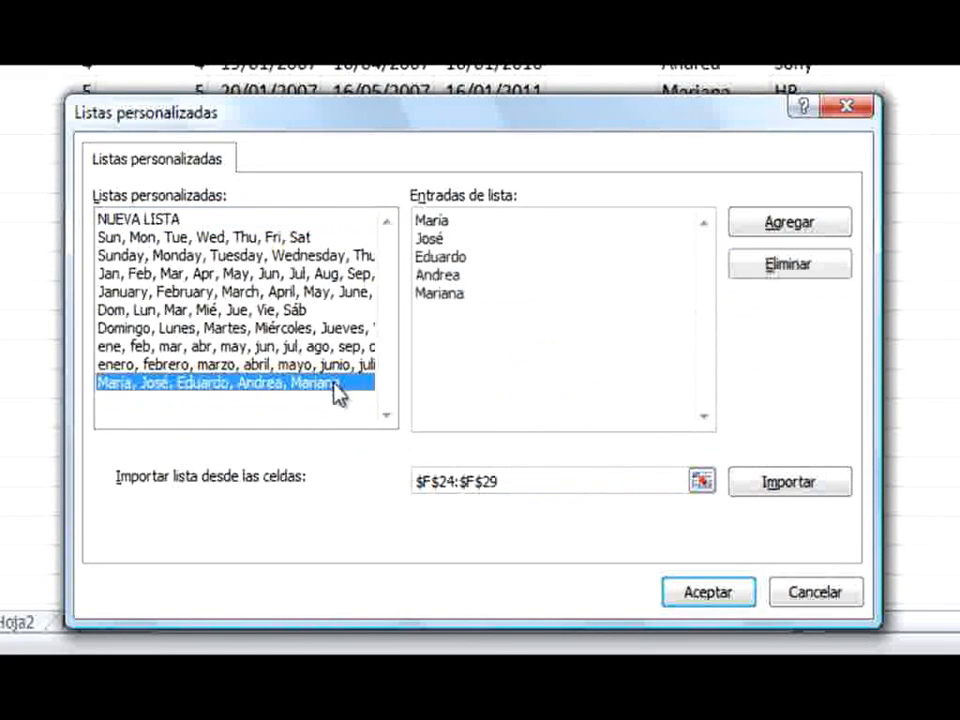
{"action": "left_click", "coordinate": [812, 266]}
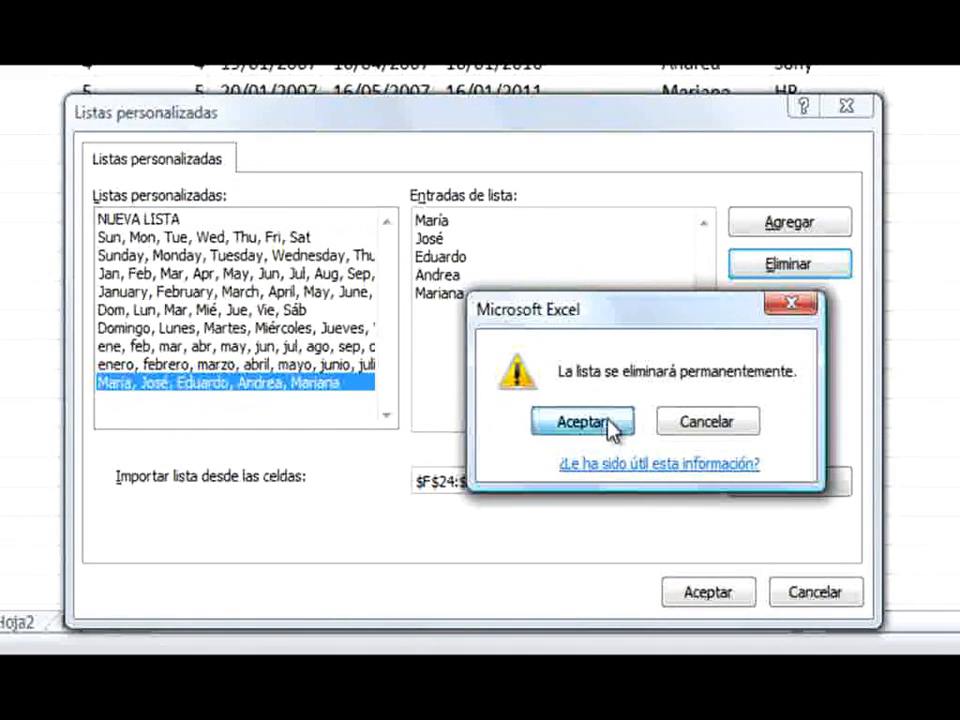
{"action": "left_click", "coordinate": [612, 425]}
{"action": "left_click", "coordinate": [708, 592]}
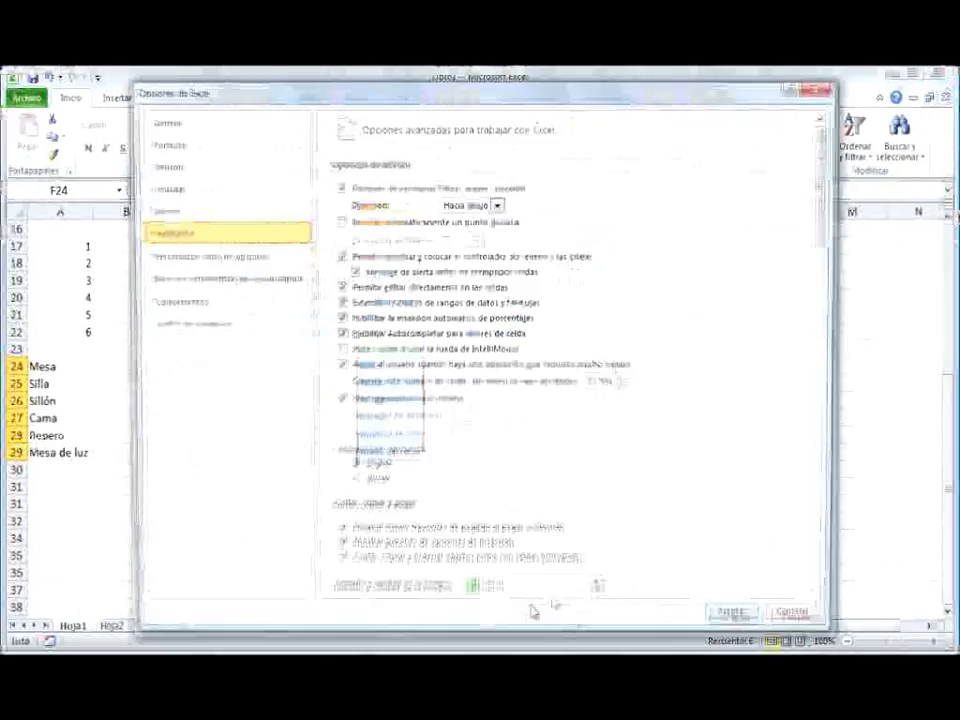
{"action": "left_click", "coordinate": [738, 620]}
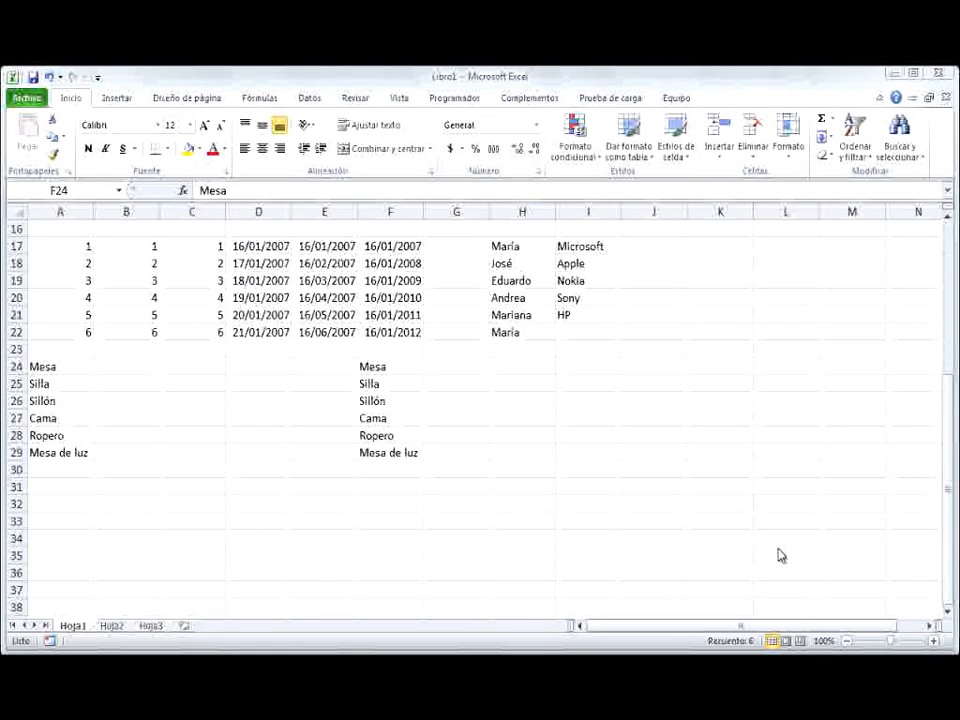
Enter 0 and -1 in cells I24 and I25 and autofill the descending series down to I31
{"action": "left_click", "coordinate": [504, 513]}
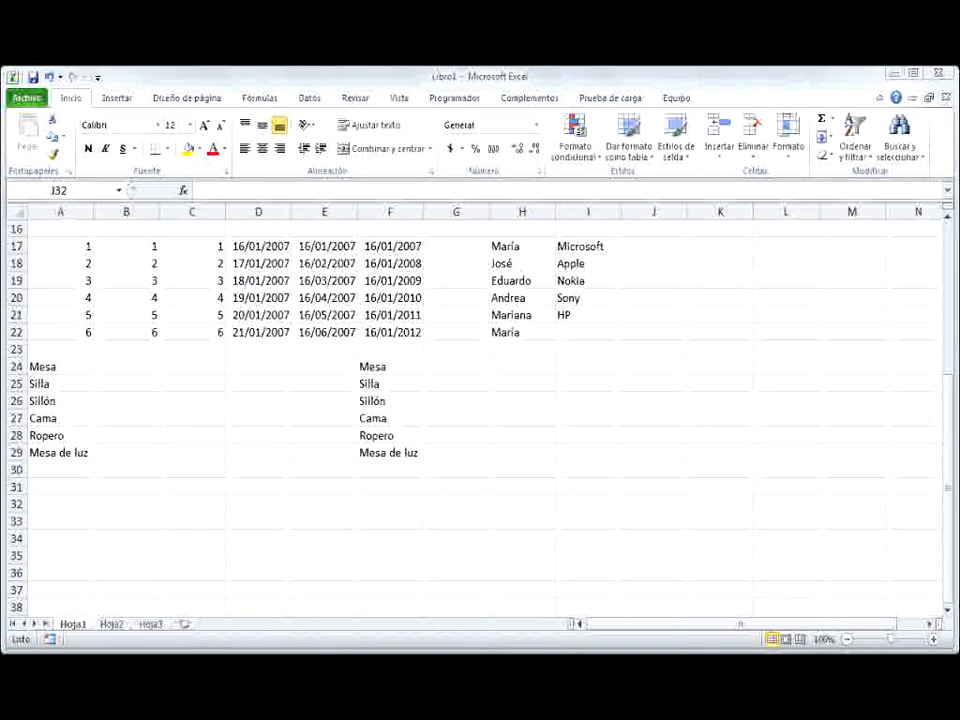
{"action": "left_click", "coordinate": [581, 368]}
{"action": "left_click", "coordinate": [580, 367]}
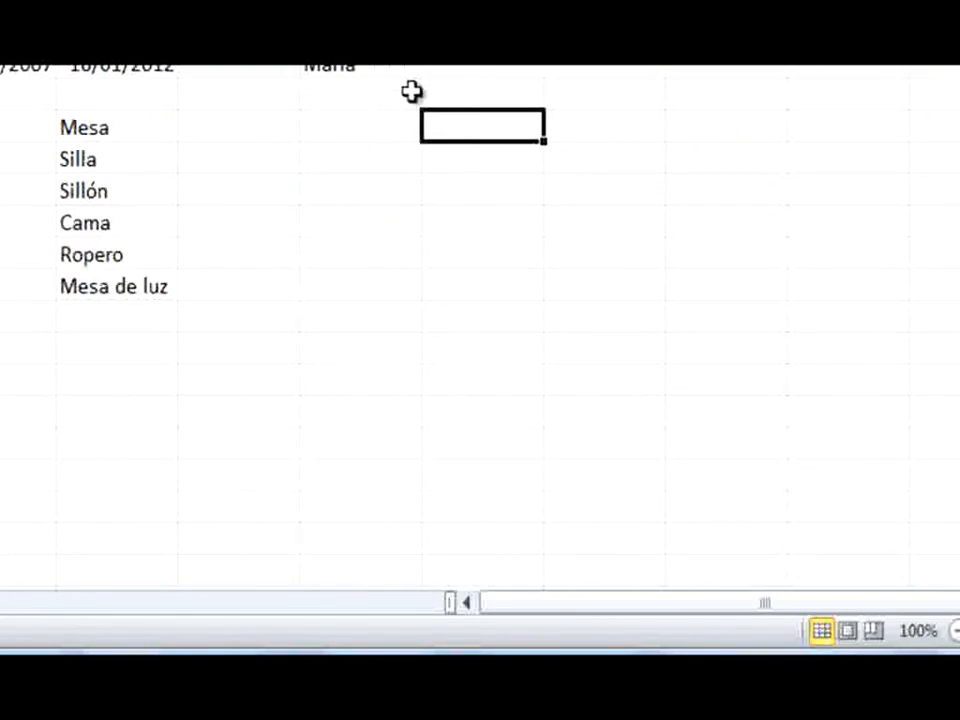
{"action": "type", "text": "0"}
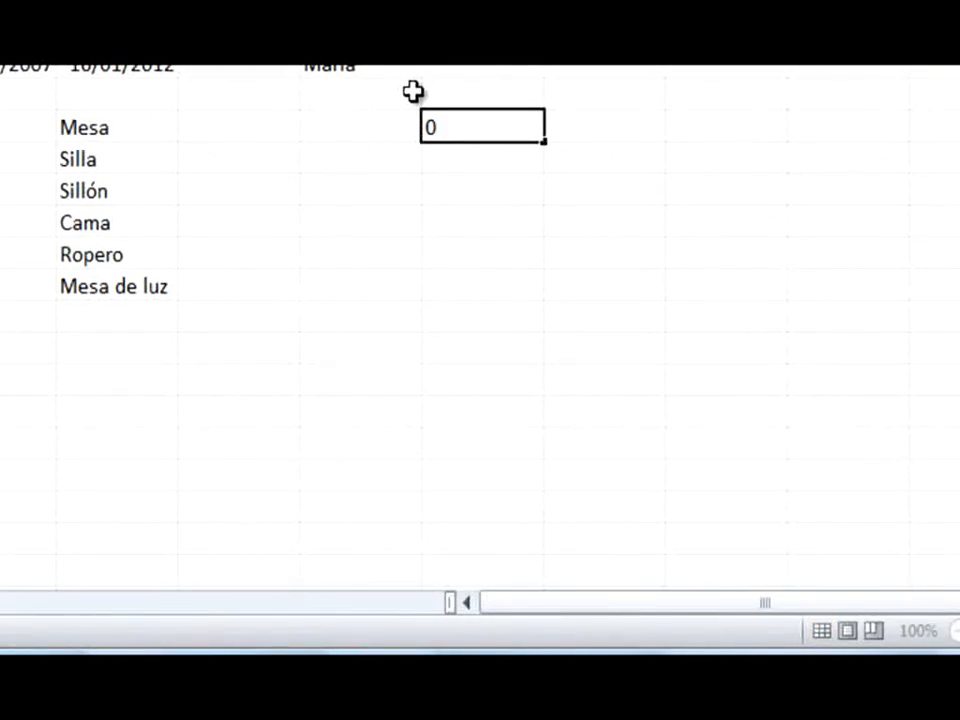
{"action": "key", "text": "Return"}
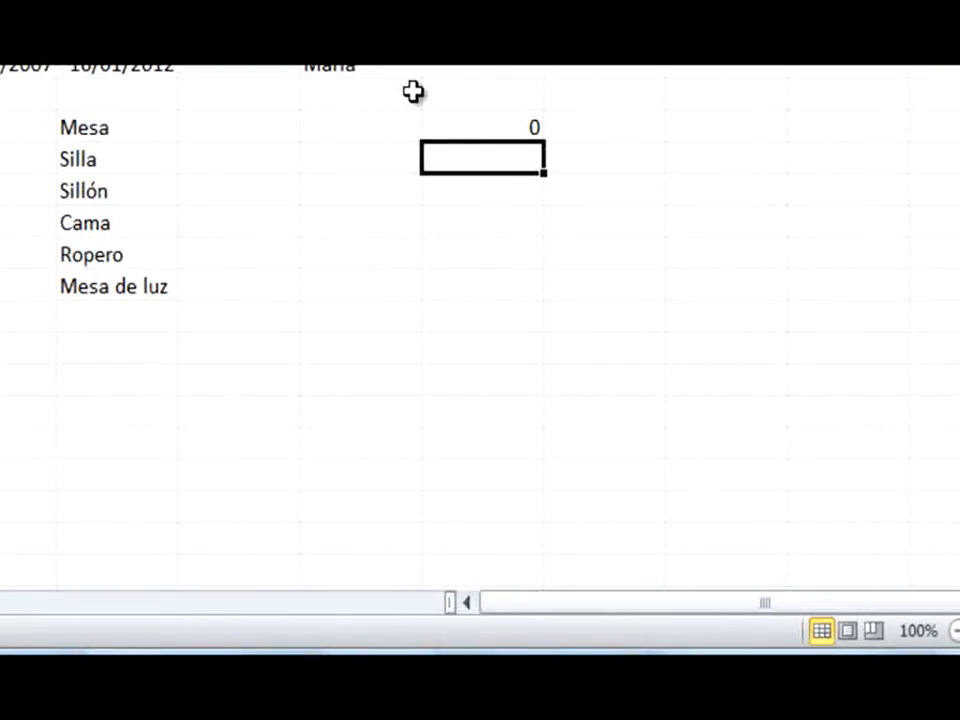
{"action": "type", "text": "-1"}
{"action": "key", "text": "Return"}
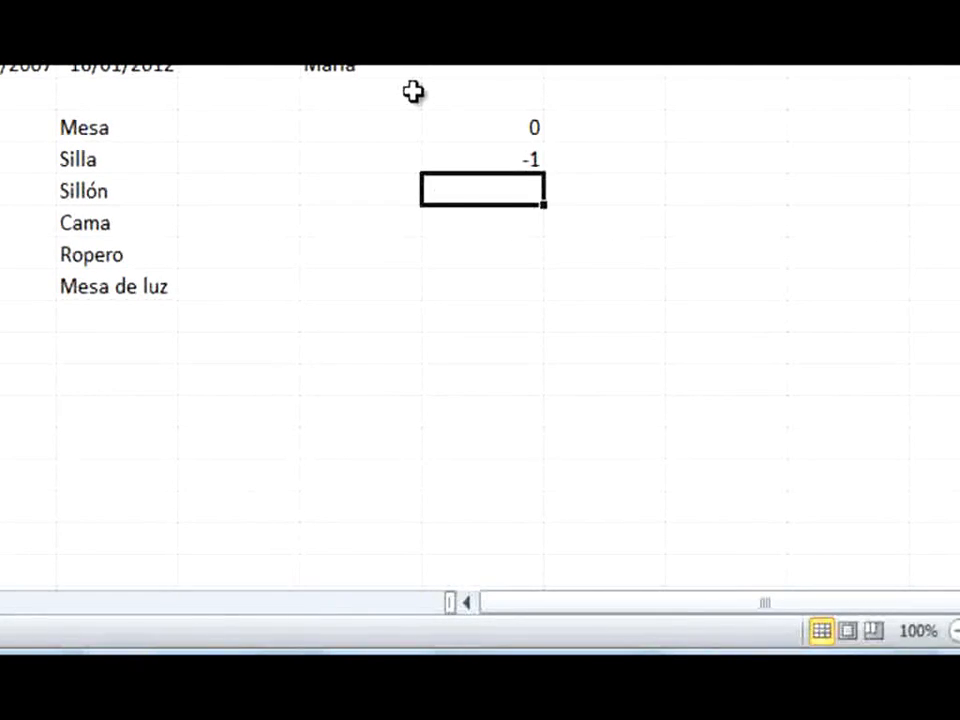
{"action": "left_click", "coordinate": [462, 125]}
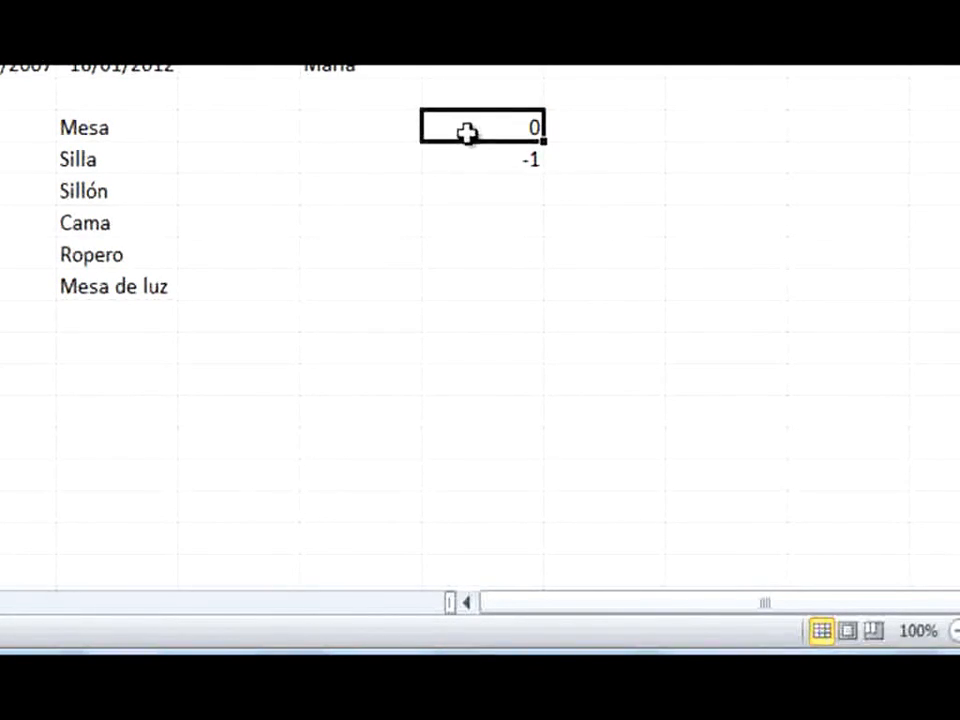
{"action": "left_click_drag", "start_coordinate": [467, 133], "coordinate": [469, 159]}
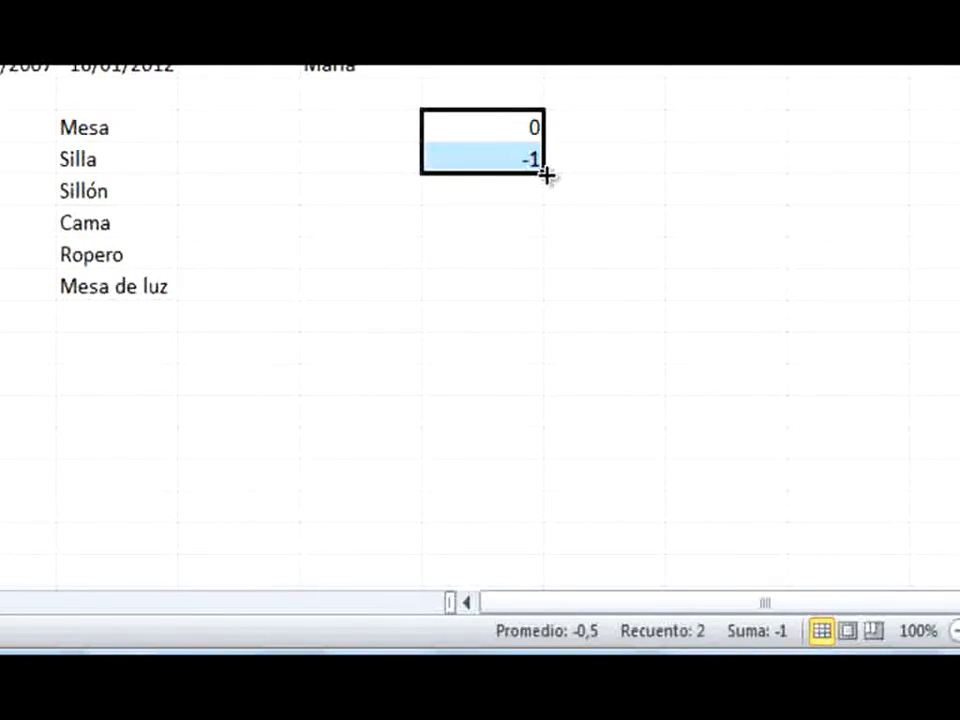
{"action": "left_click_drag", "start_coordinate": [546, 177], "coordinate": [546, 377]}
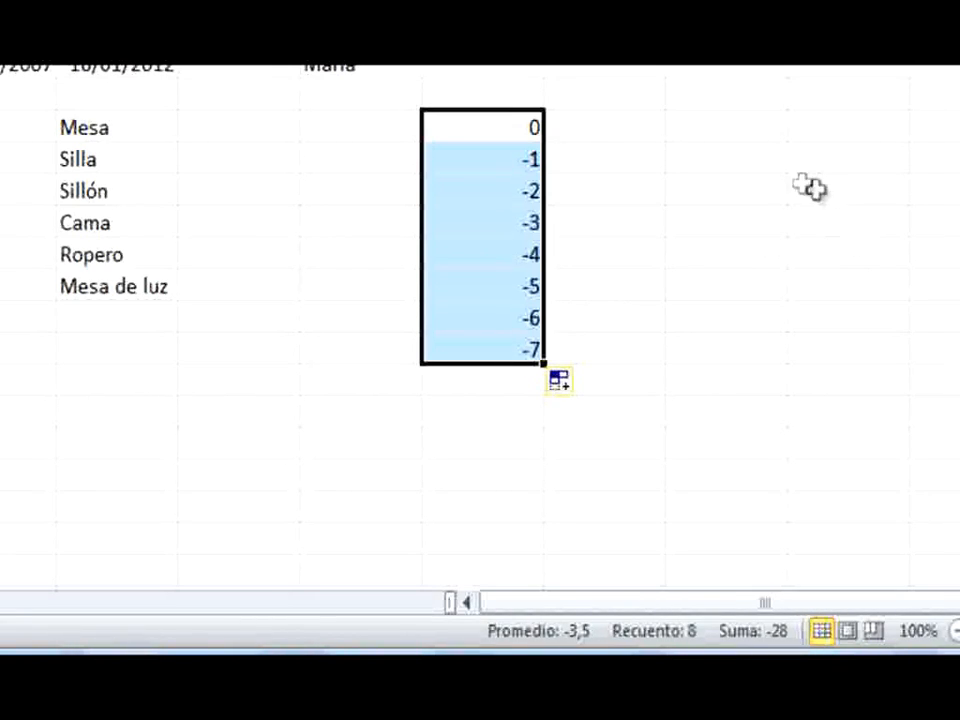
Enter 100 and 90 in cells J24 and J25 and autofill the descending series down to J31
{"action": "left_click", "coordinate": [643, 126]}
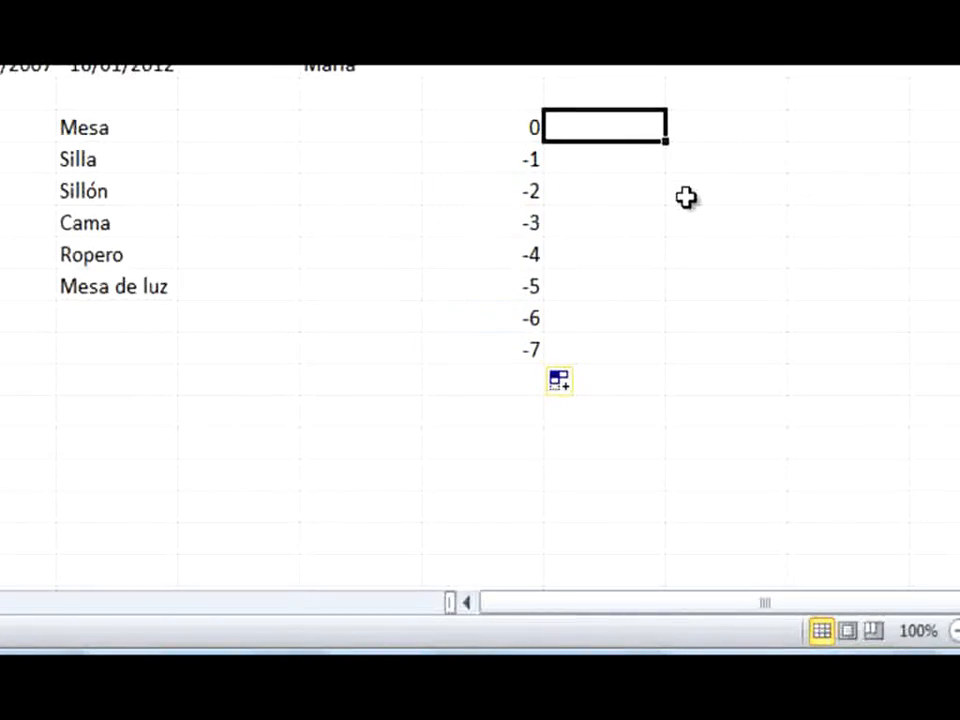
{"action": "type", "text": "100"}
{"action": "key", "text": "Return"}
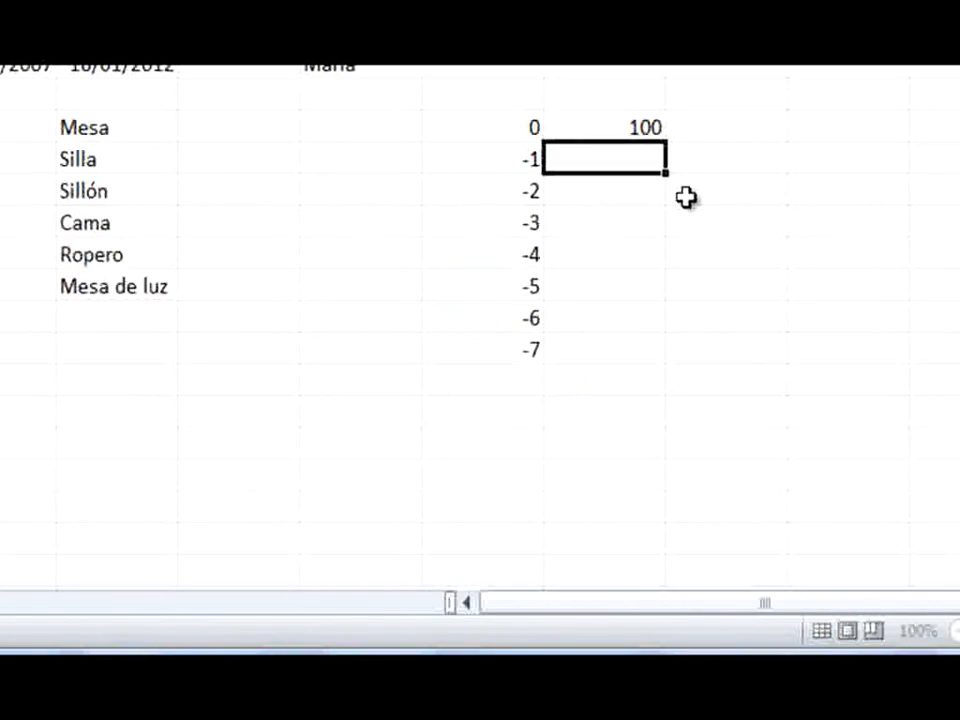
{"action": "type", "text": "90"}
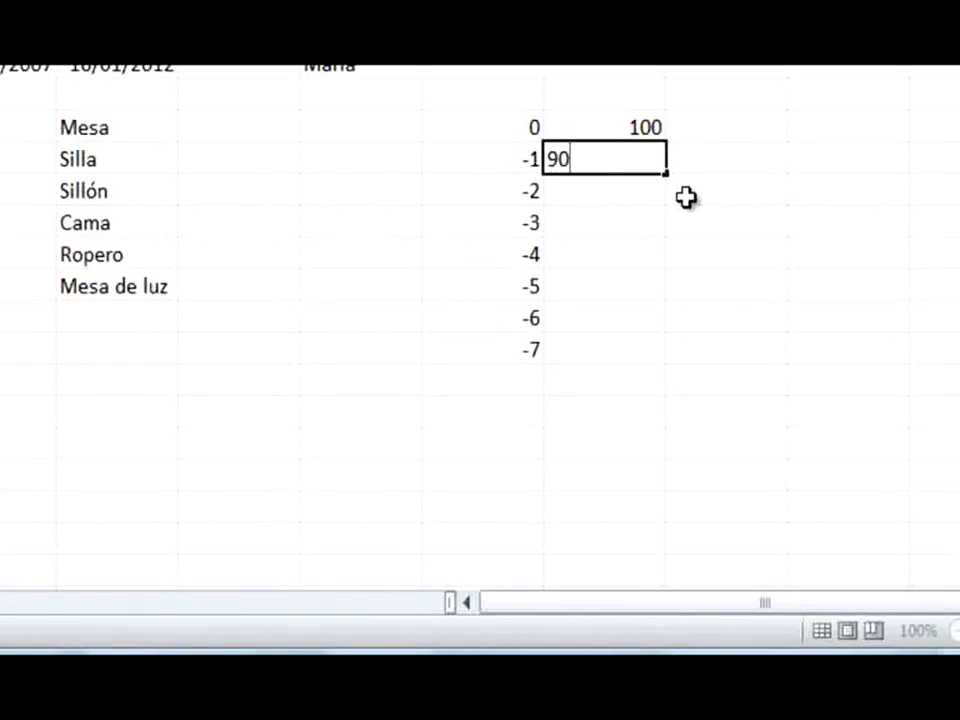
{"action": "key", "text": "Return"}
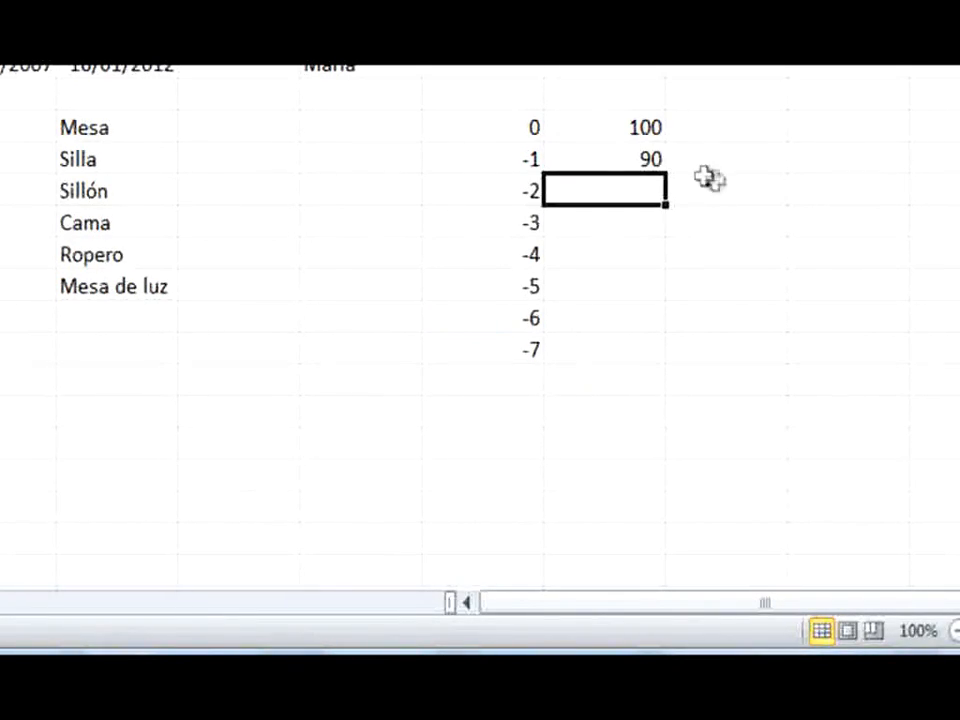
{"action": "left_click", "coordinate": [650, 128]}
{"action": "left_click_drag", "start_coordinate": [650, 128], "coordinate": [669, 364]}
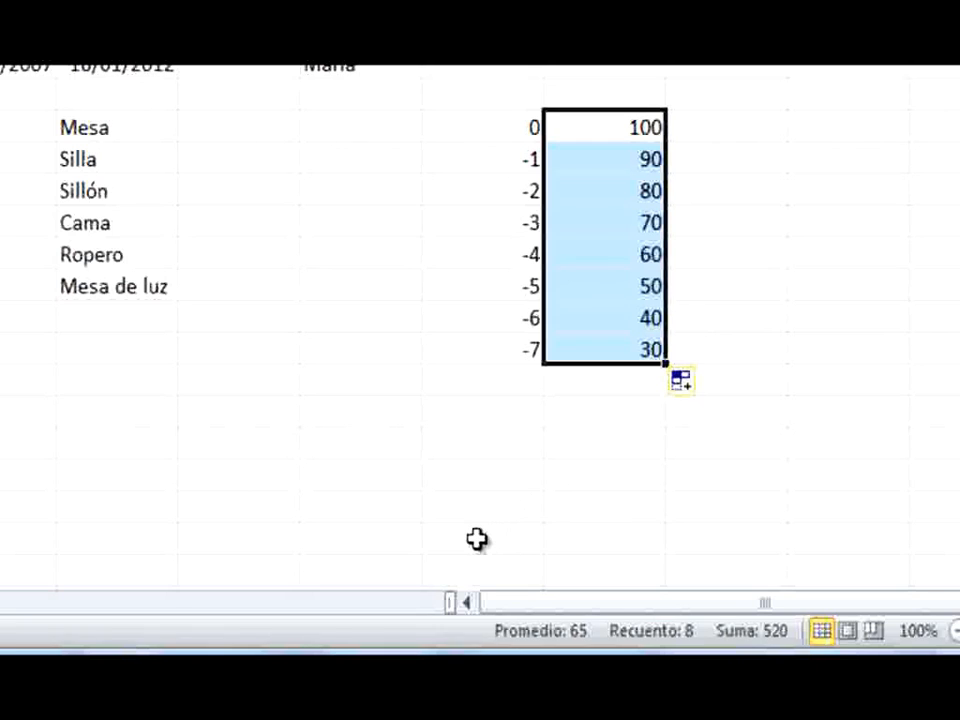
Enter the date 22/10/2010 in cell C24 and bring up the fill options for extending it down to C29
{"action": "left_click", "coordinate": [472, 506]}
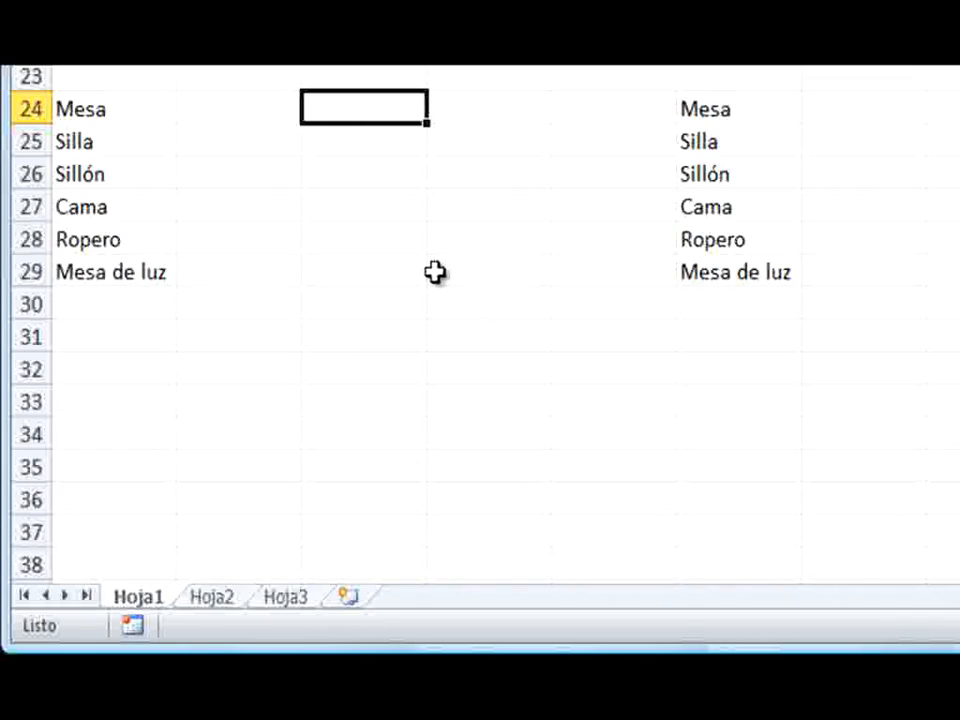
{"action": "type", "text": "22/10"}
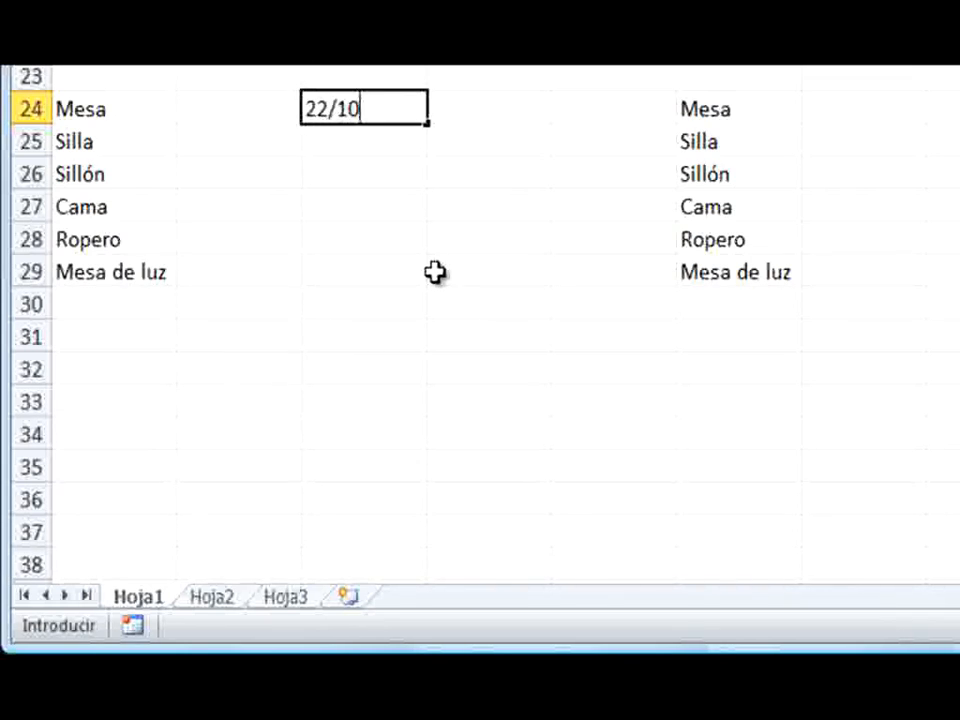
{"action": "type", "text": "/201"}
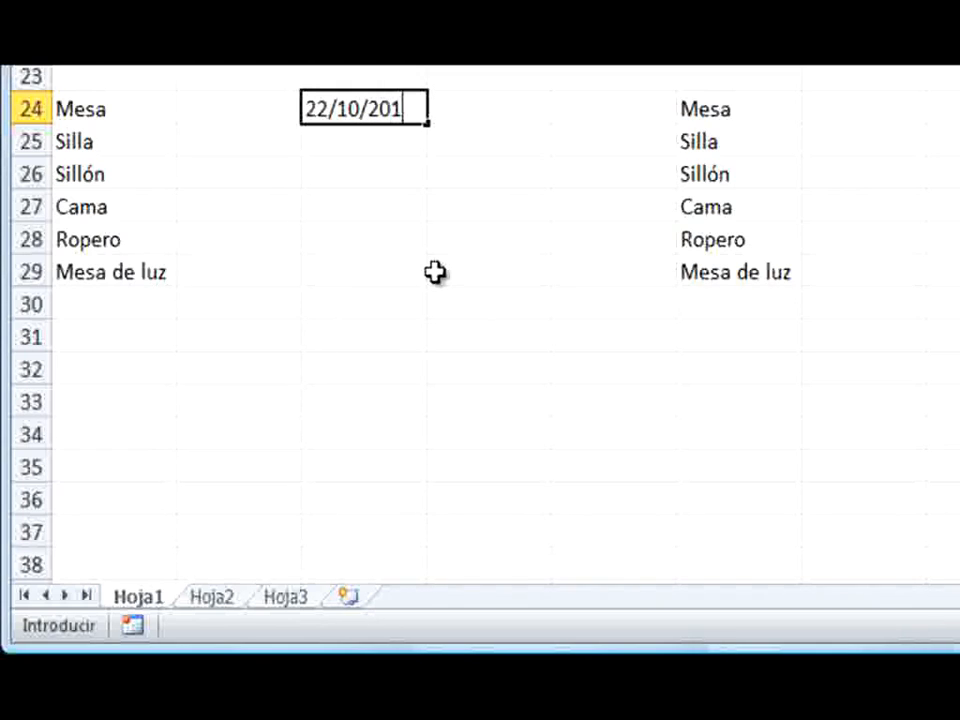
{"action": "type", "text": "0"}
{"action": "key", "text": "Return"}
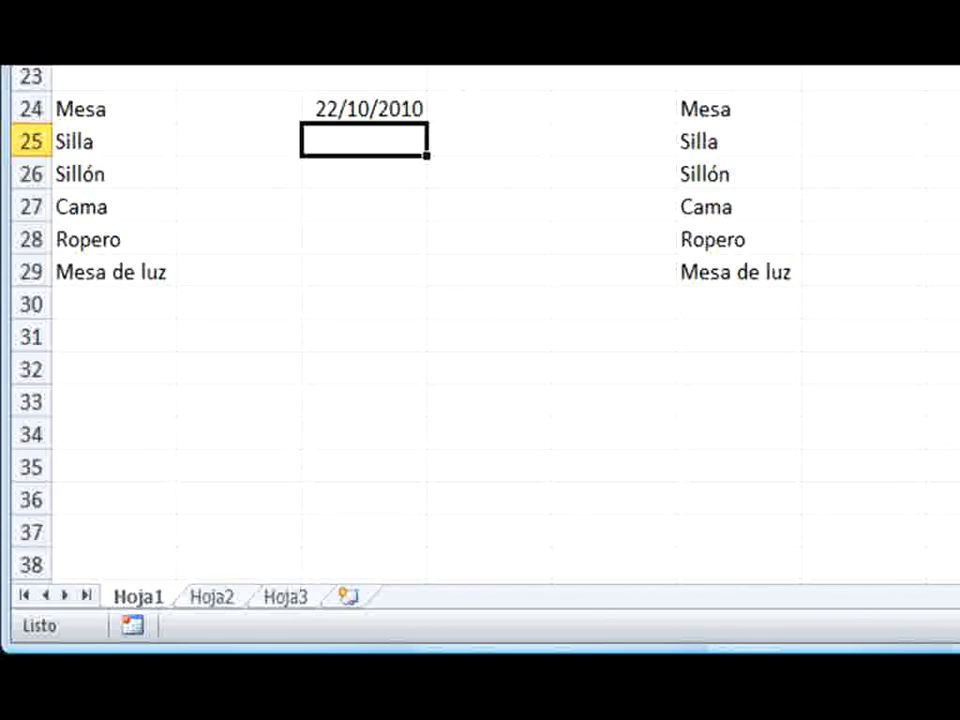
{"action": "left_click", "coordinate": [411, 105]}
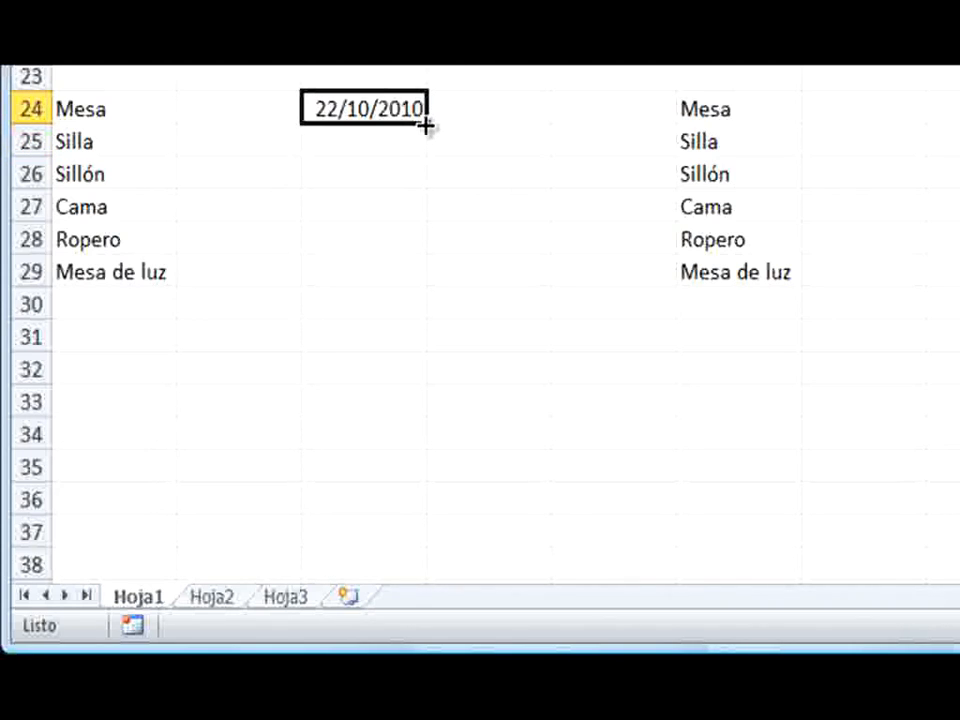
{"action": "left_click_drag", "start_coordinate": [426, 126], "coordinate": [433, 302]}
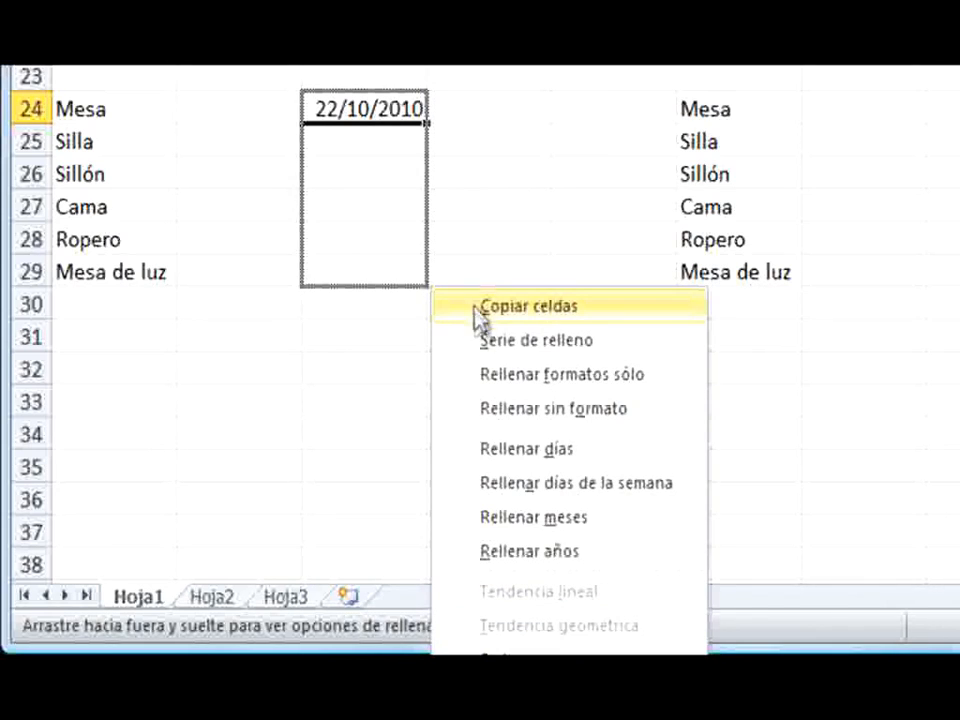